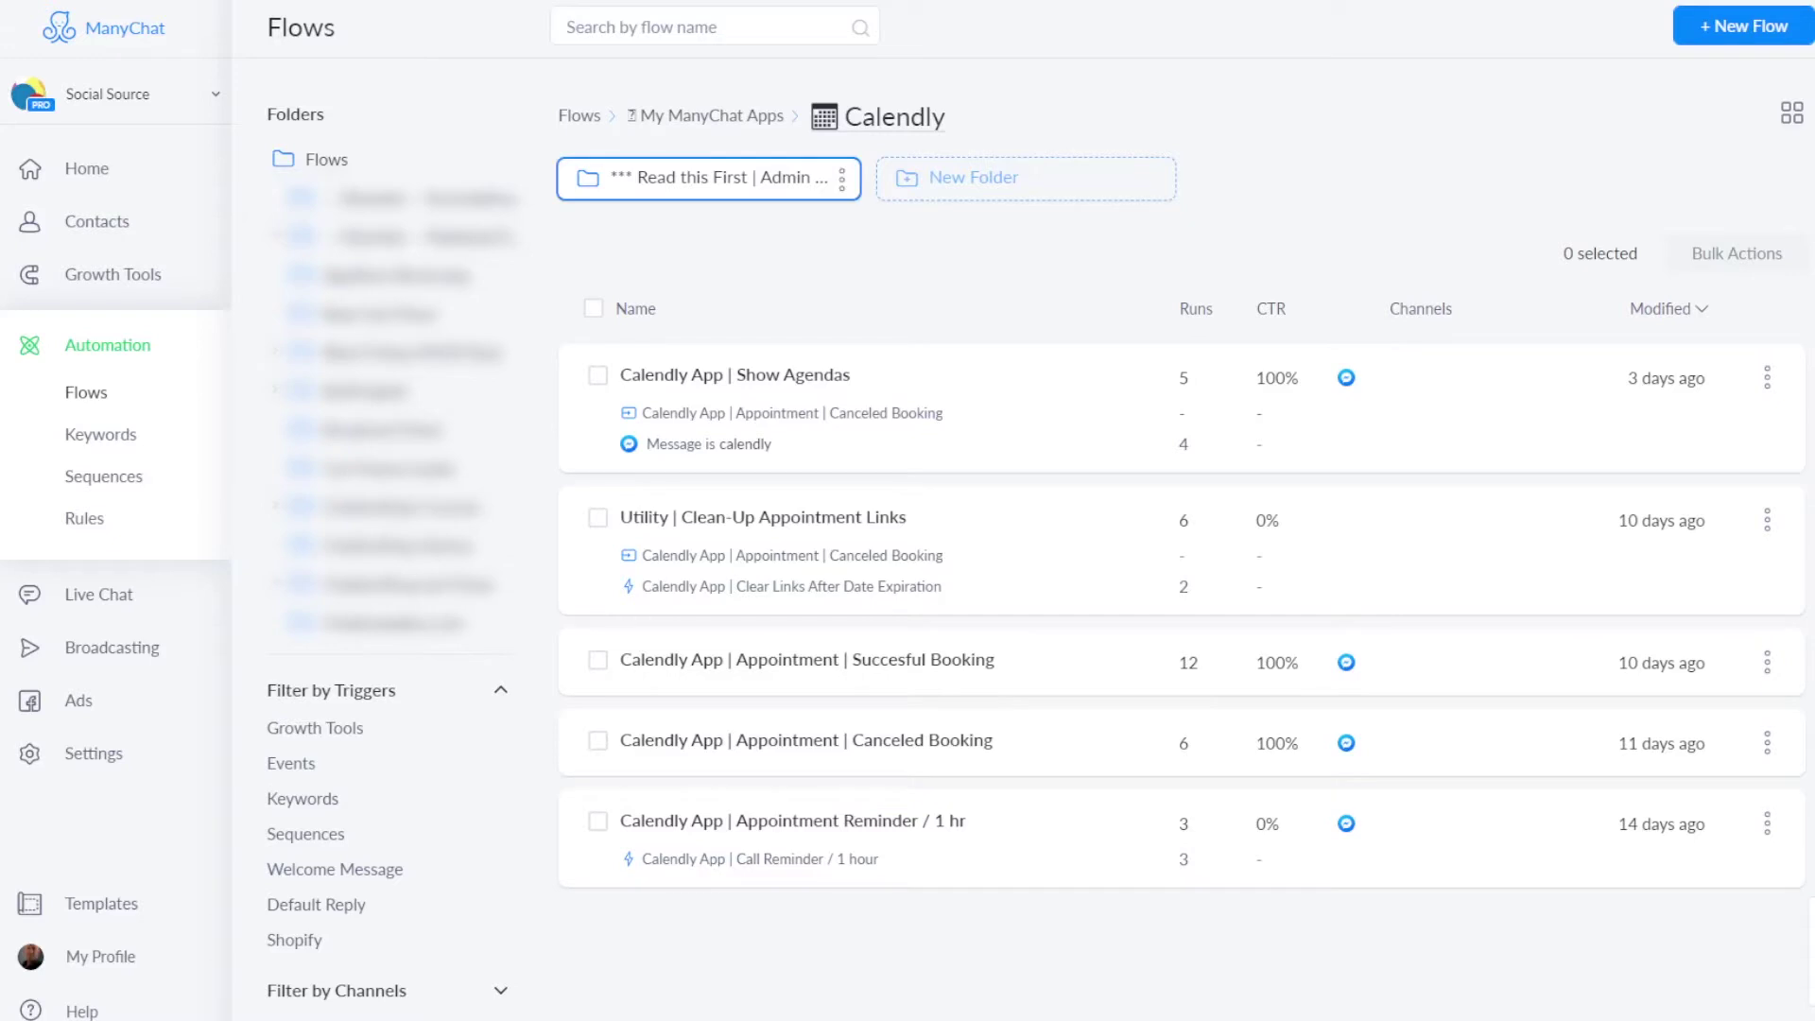
Open the '*** Read this First | Admin Functions' folder to view its webhook and authorization flows.
{"action": "left_click", "coordinate": [735, 187]}
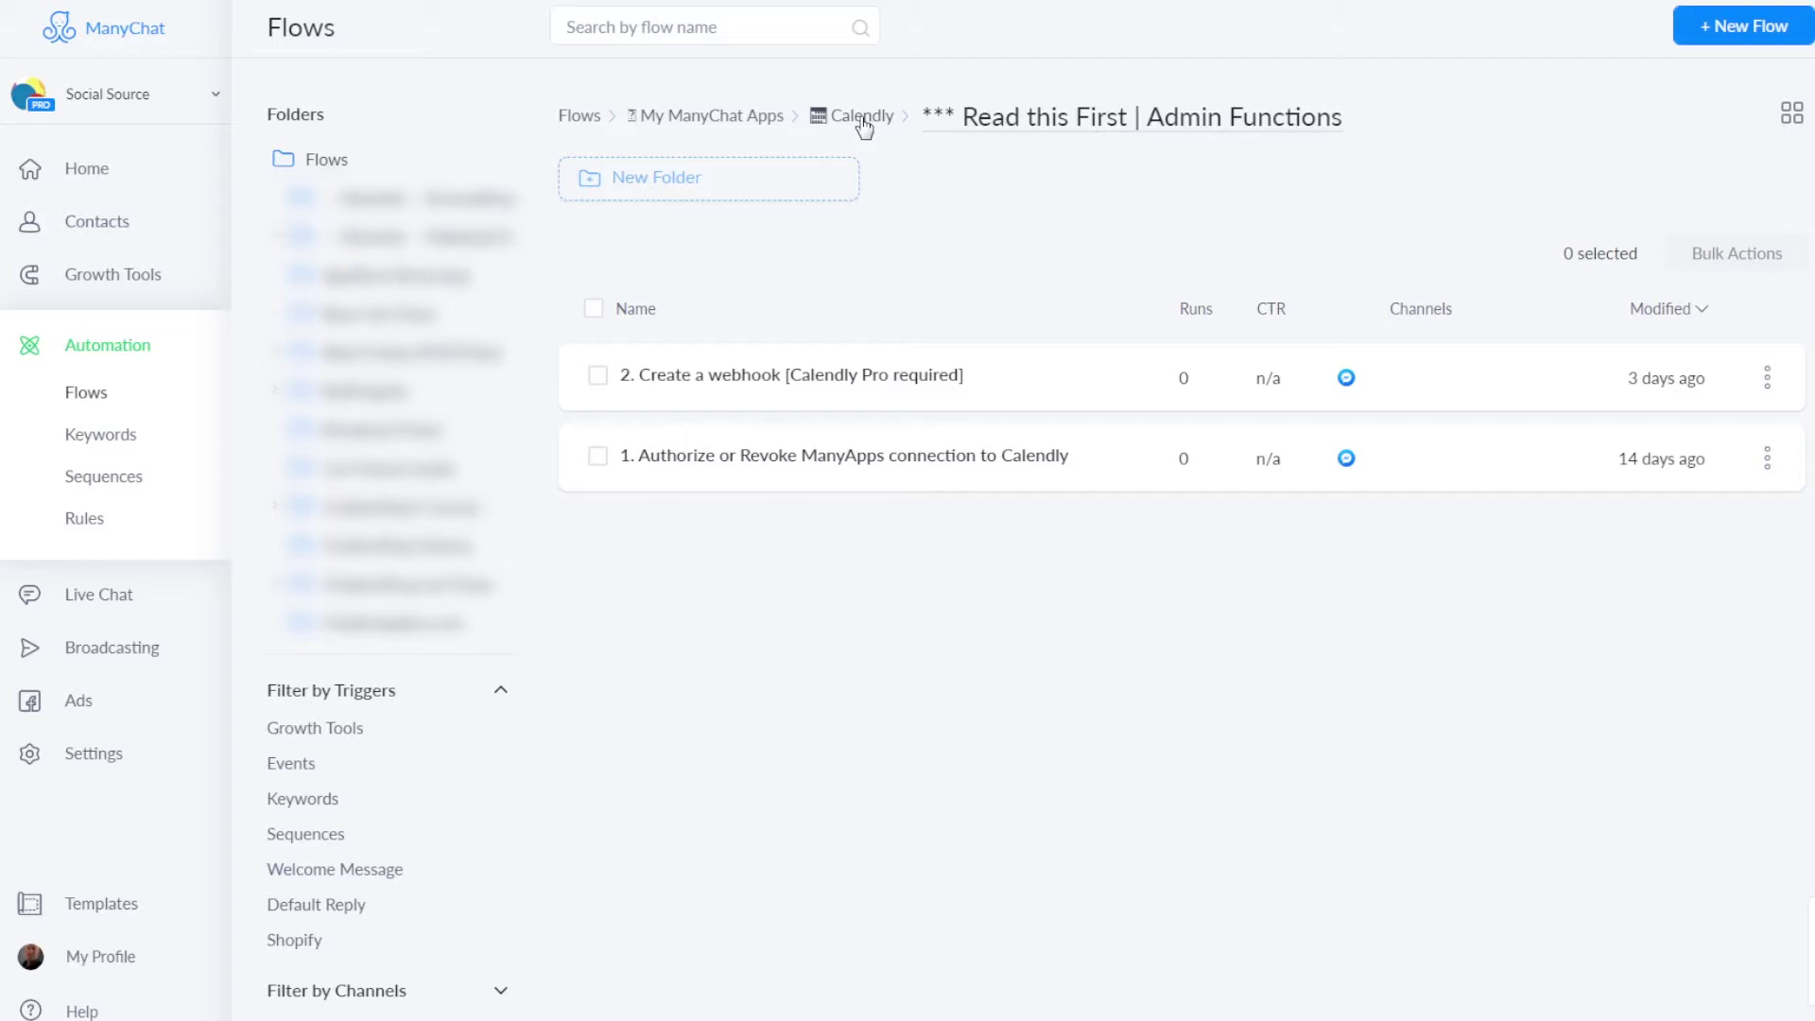
Return to the Calendly folder listing the five Calendly App flows.
{"action": "left_click", "coordinate": [862, 117]}
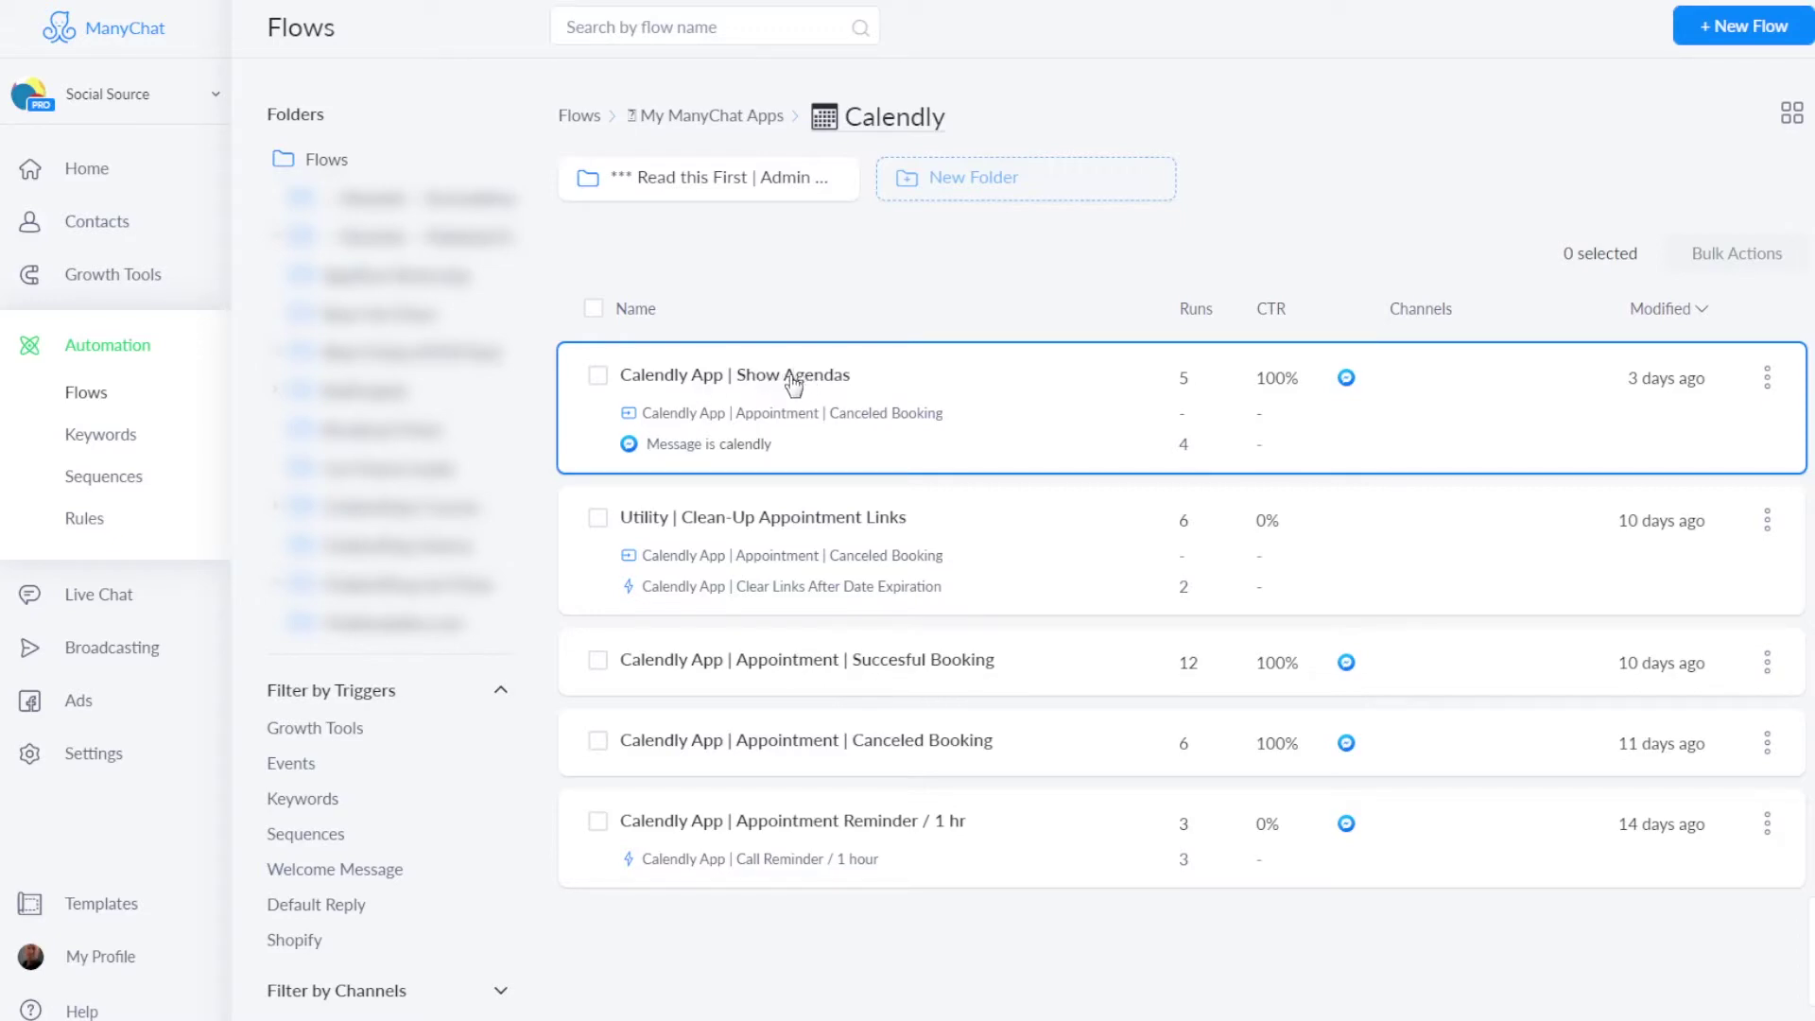
Open the Calendly App | Show Agendas flow in edit mode and pan across its steps.
{"action": "left_click", "coordinate": [775, 378]}
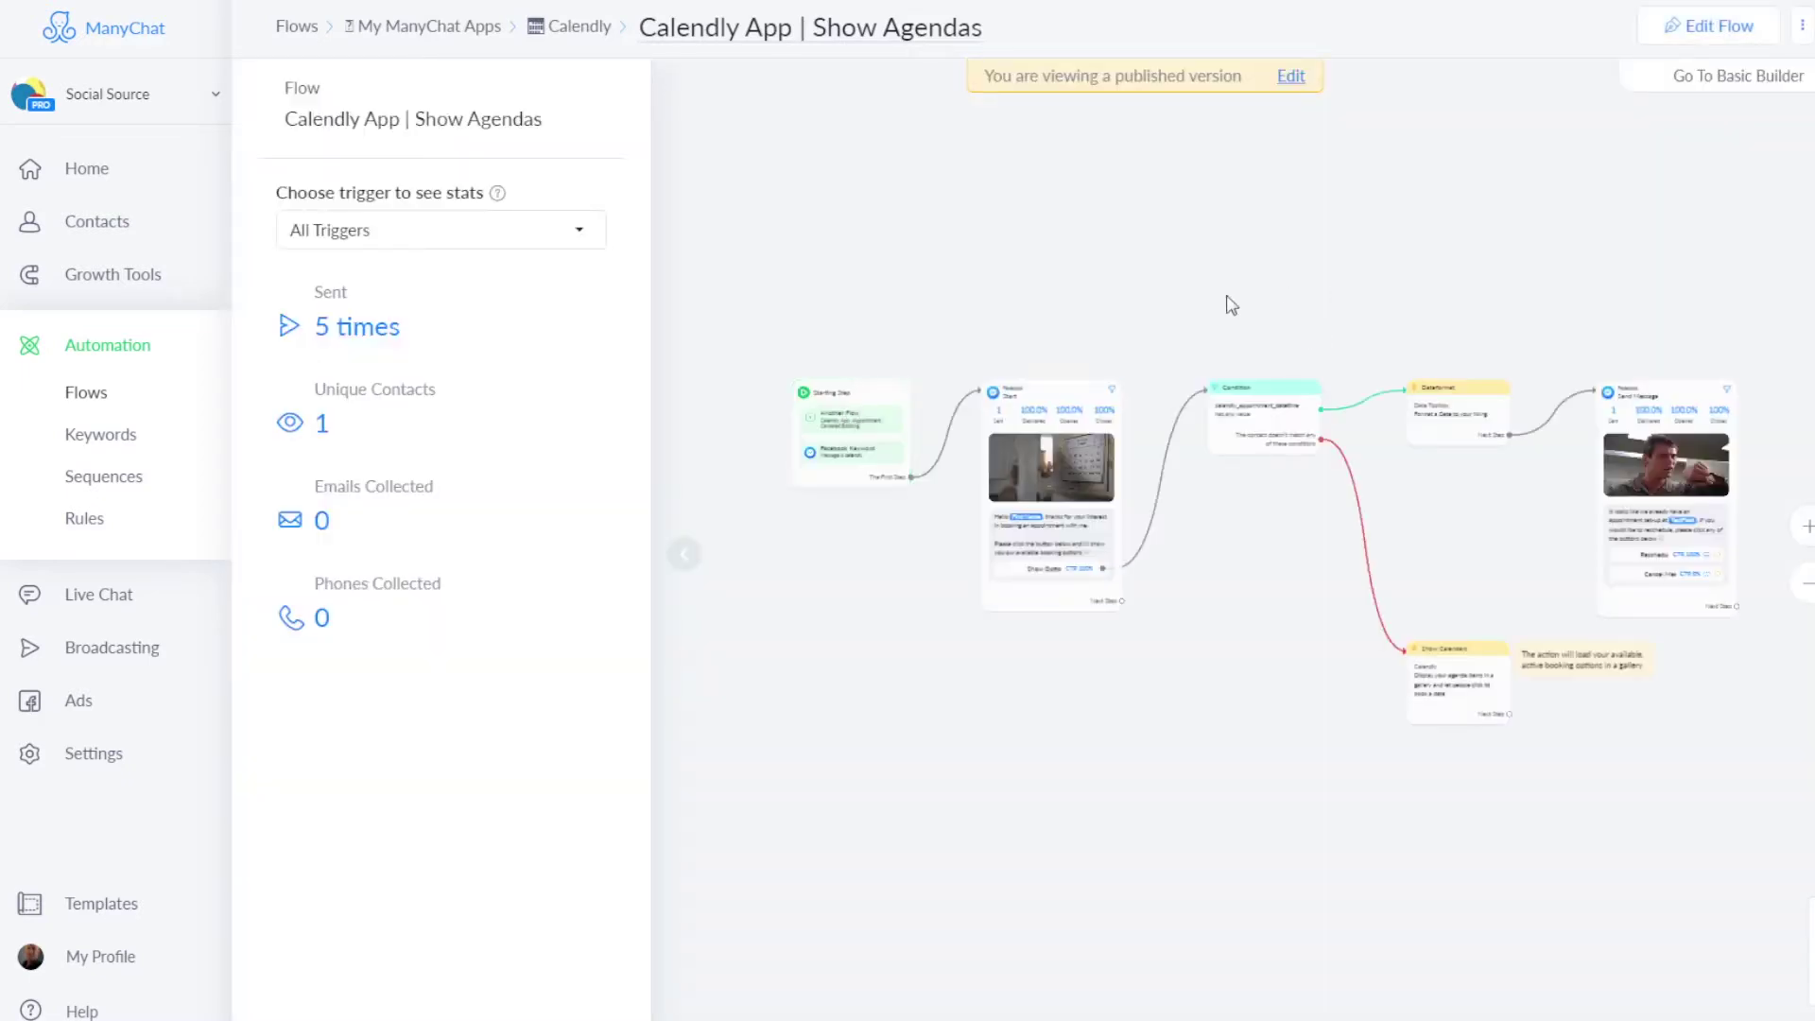
{"action": "left_click", "coordinate": [1292, 78]}
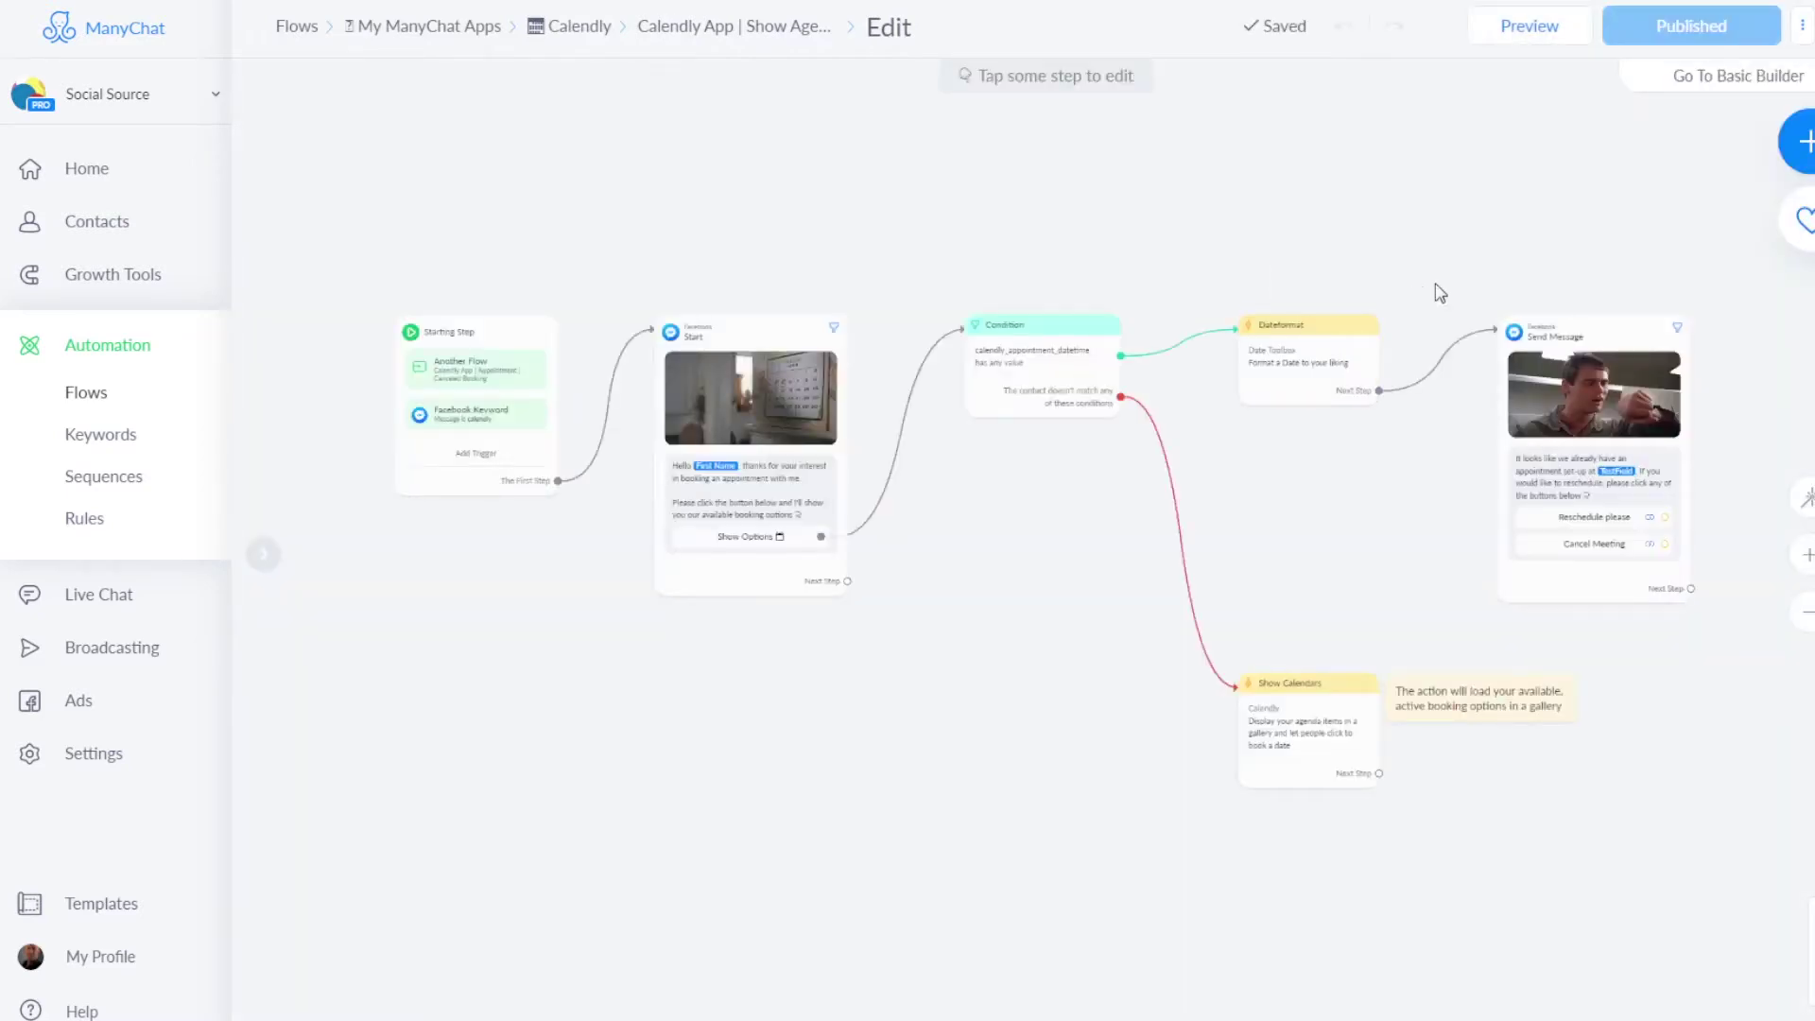
{"action": "left_click_drag", "start_coordinate": [1440, 292], "coordinate": [1046, 291]}
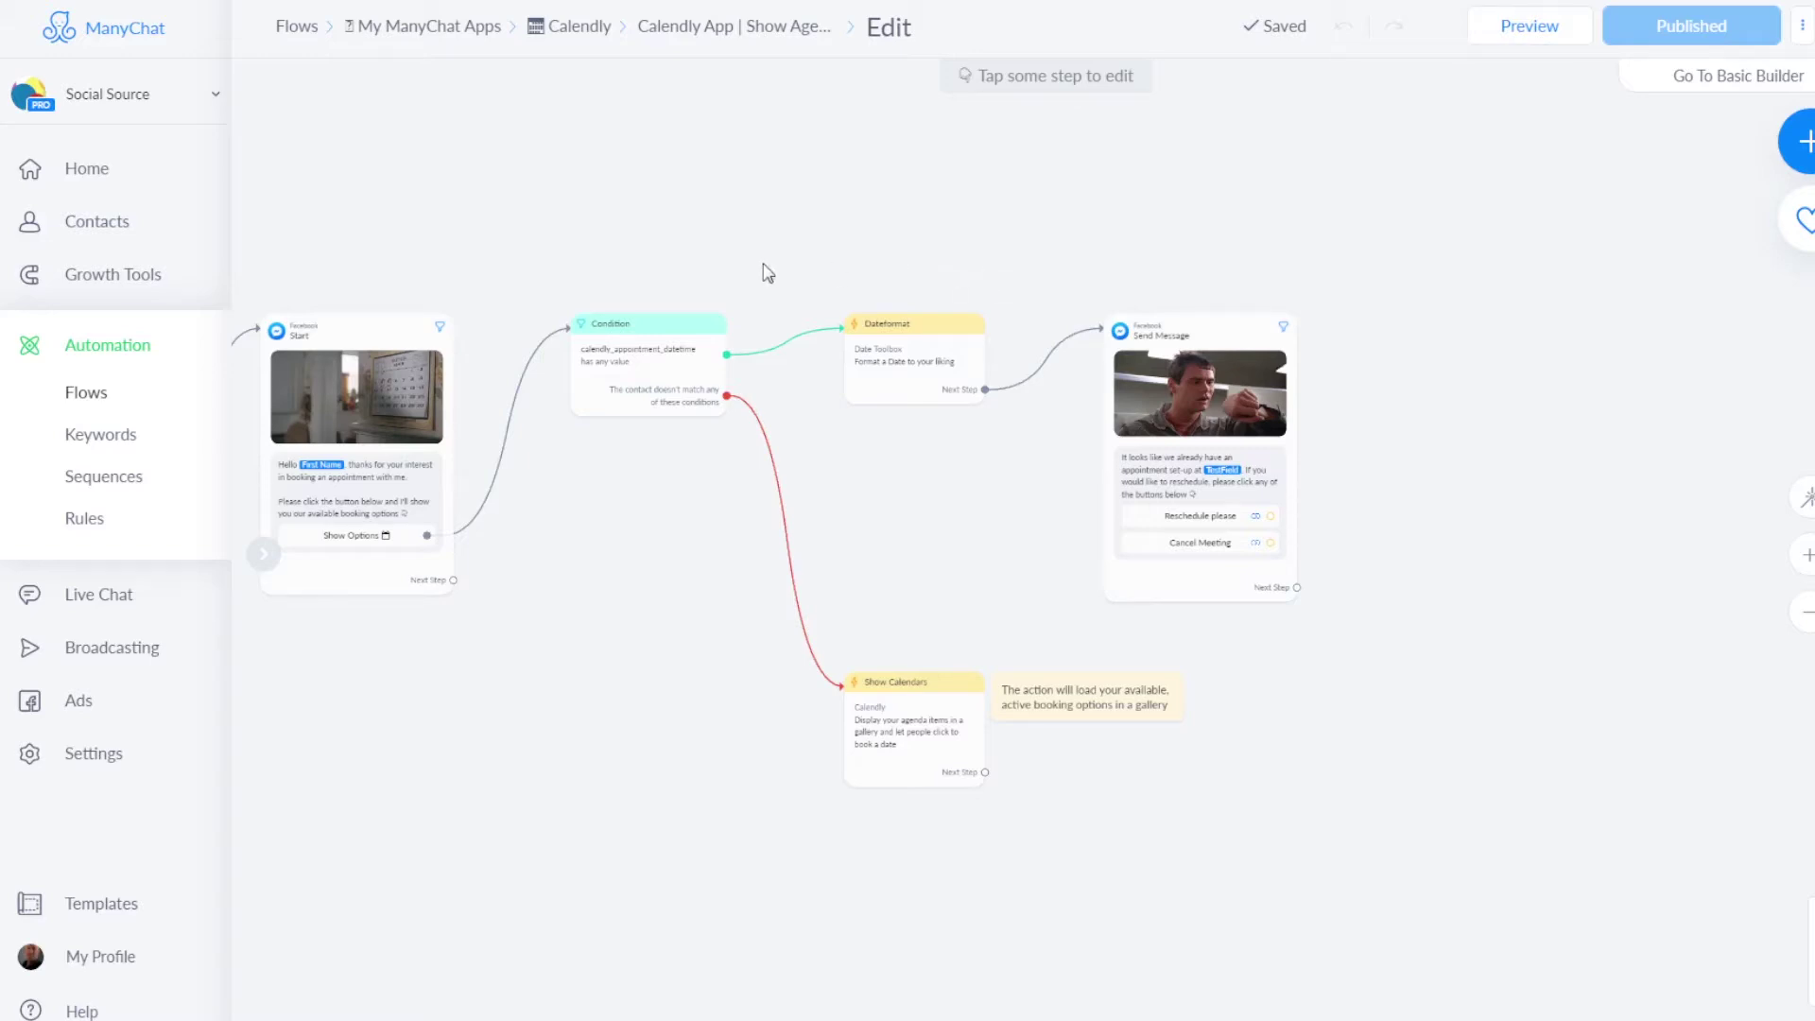
{"action": "left_click_drag", "start_coordinate": [624, 491], "coordinate": [916, 486]}
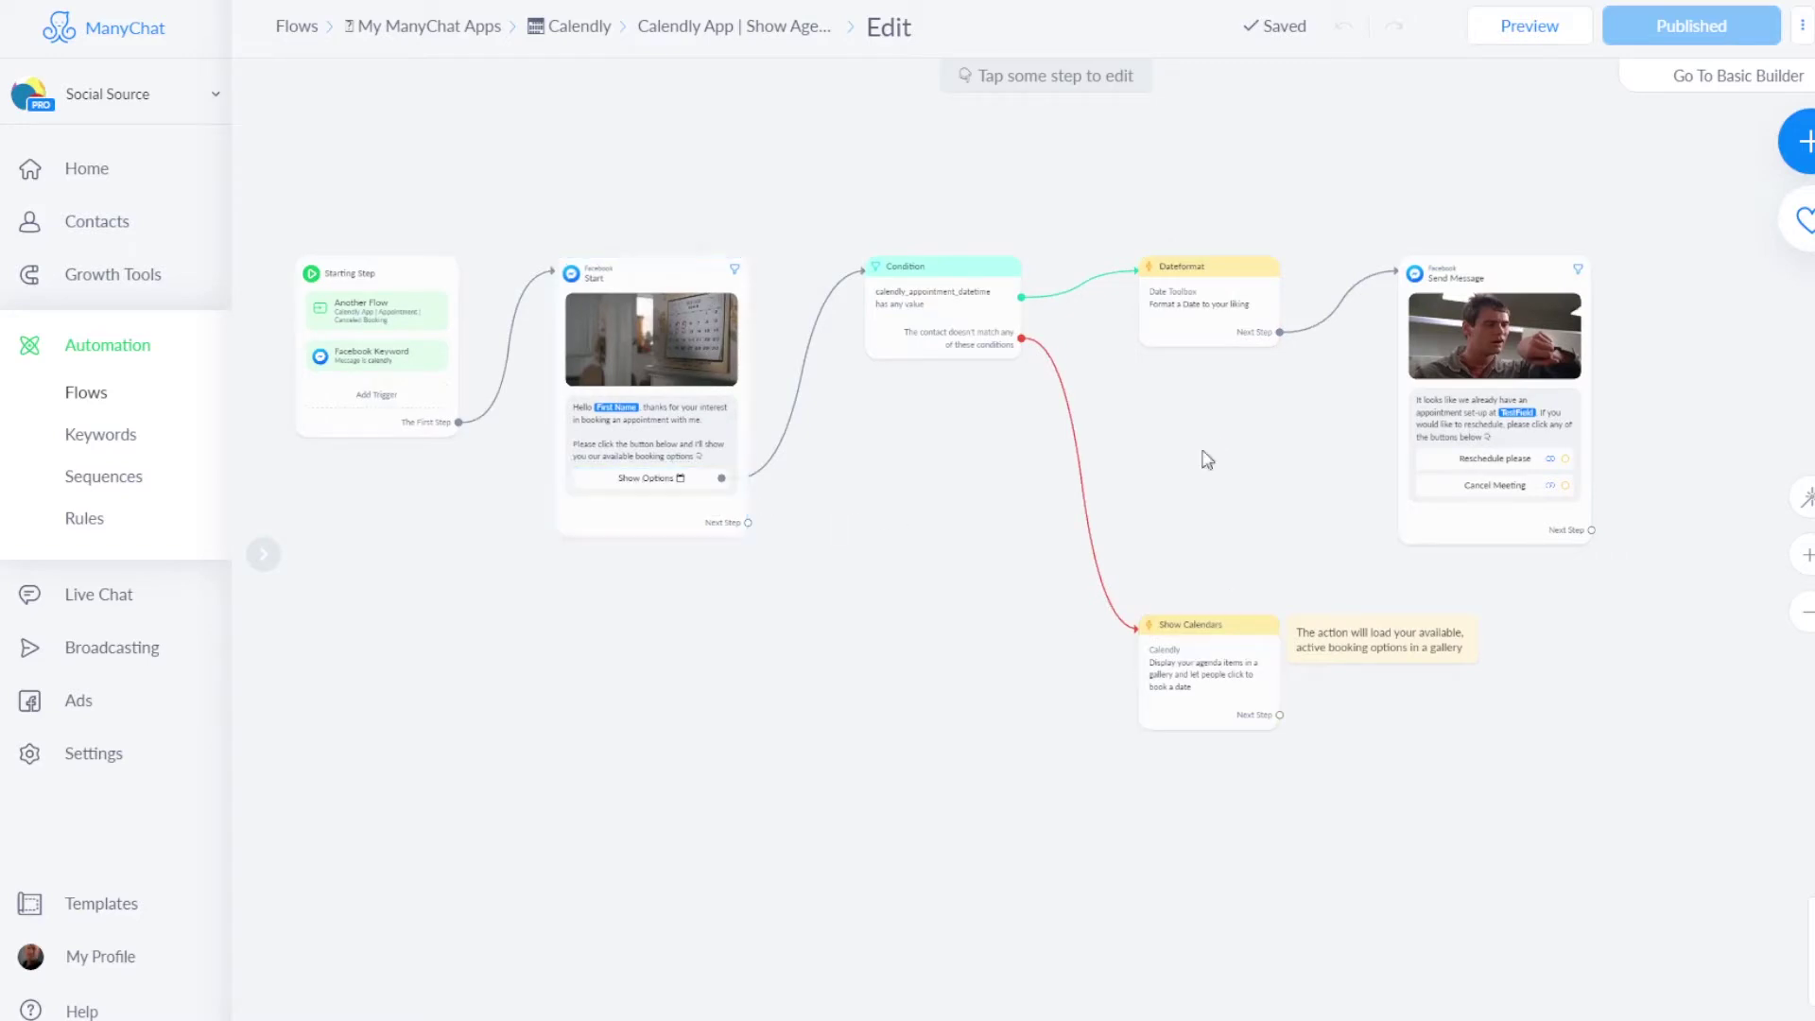
Add a second Calendly action to the Show Calendars step and list the available Calendly actions.
{"action": "left_click", "coordinate": [1204, 694]}
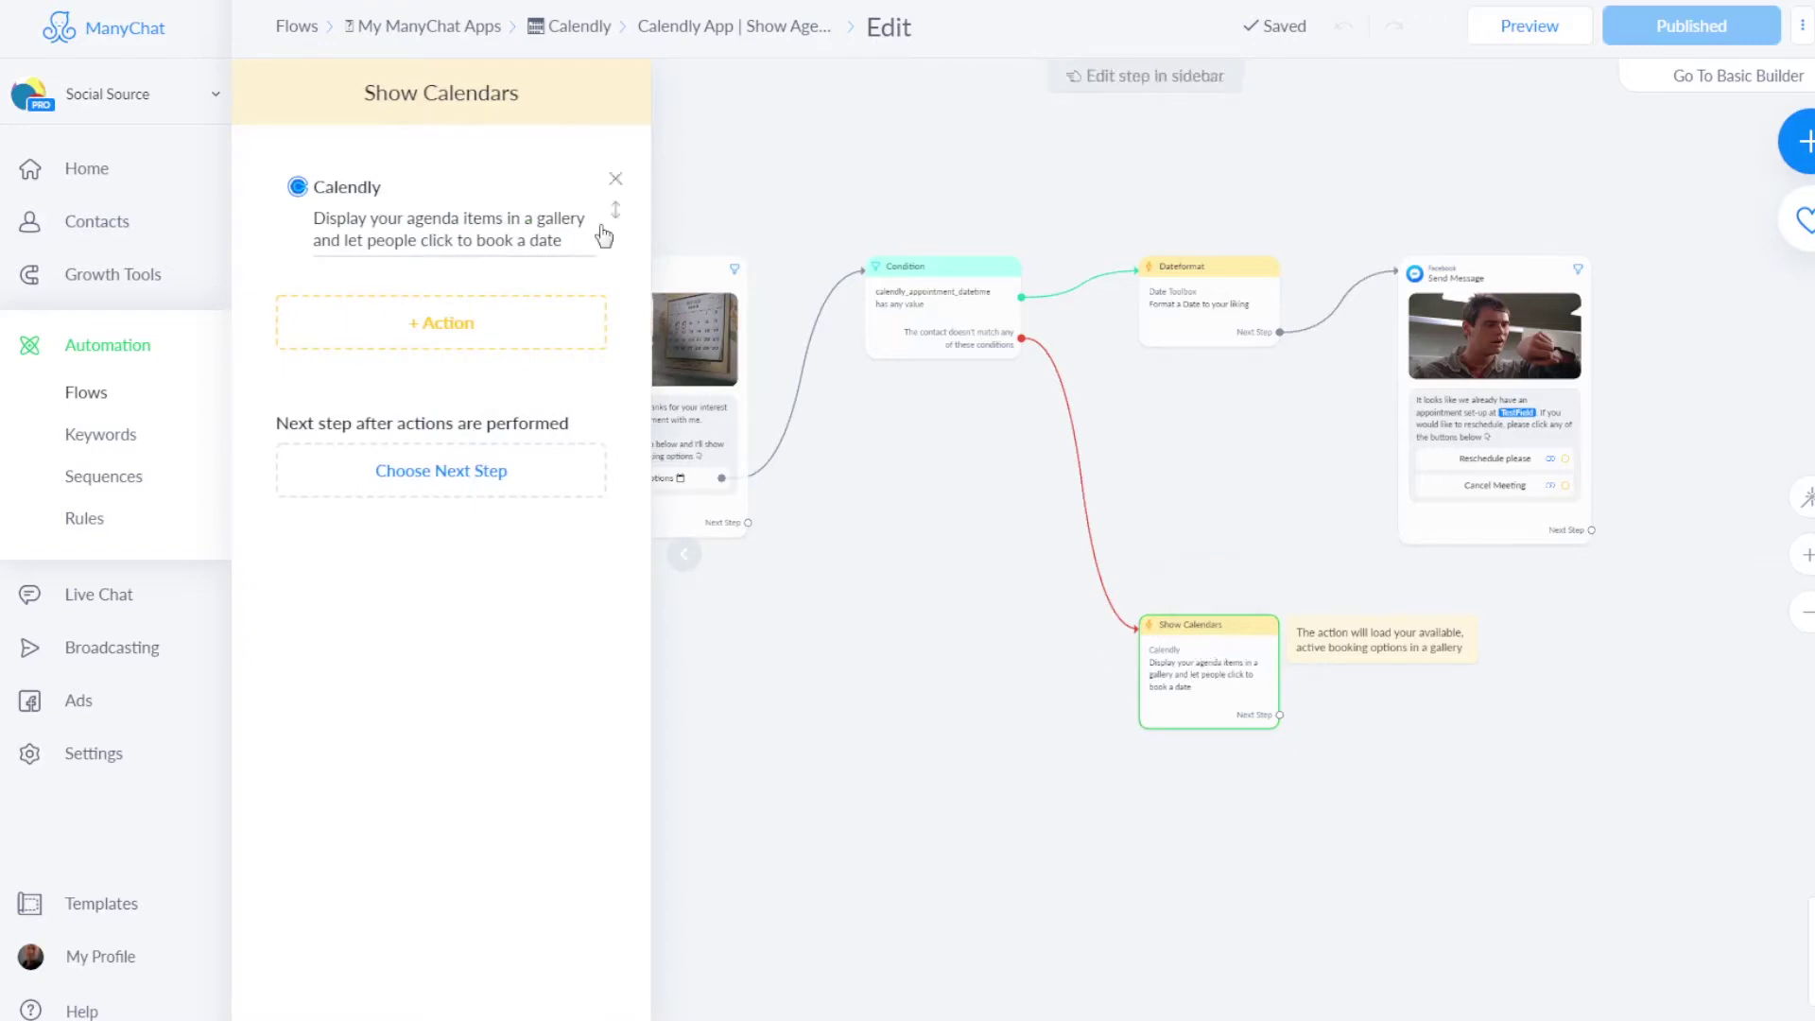
{"action": "mouse_move", "coordinate": [433, 240]}
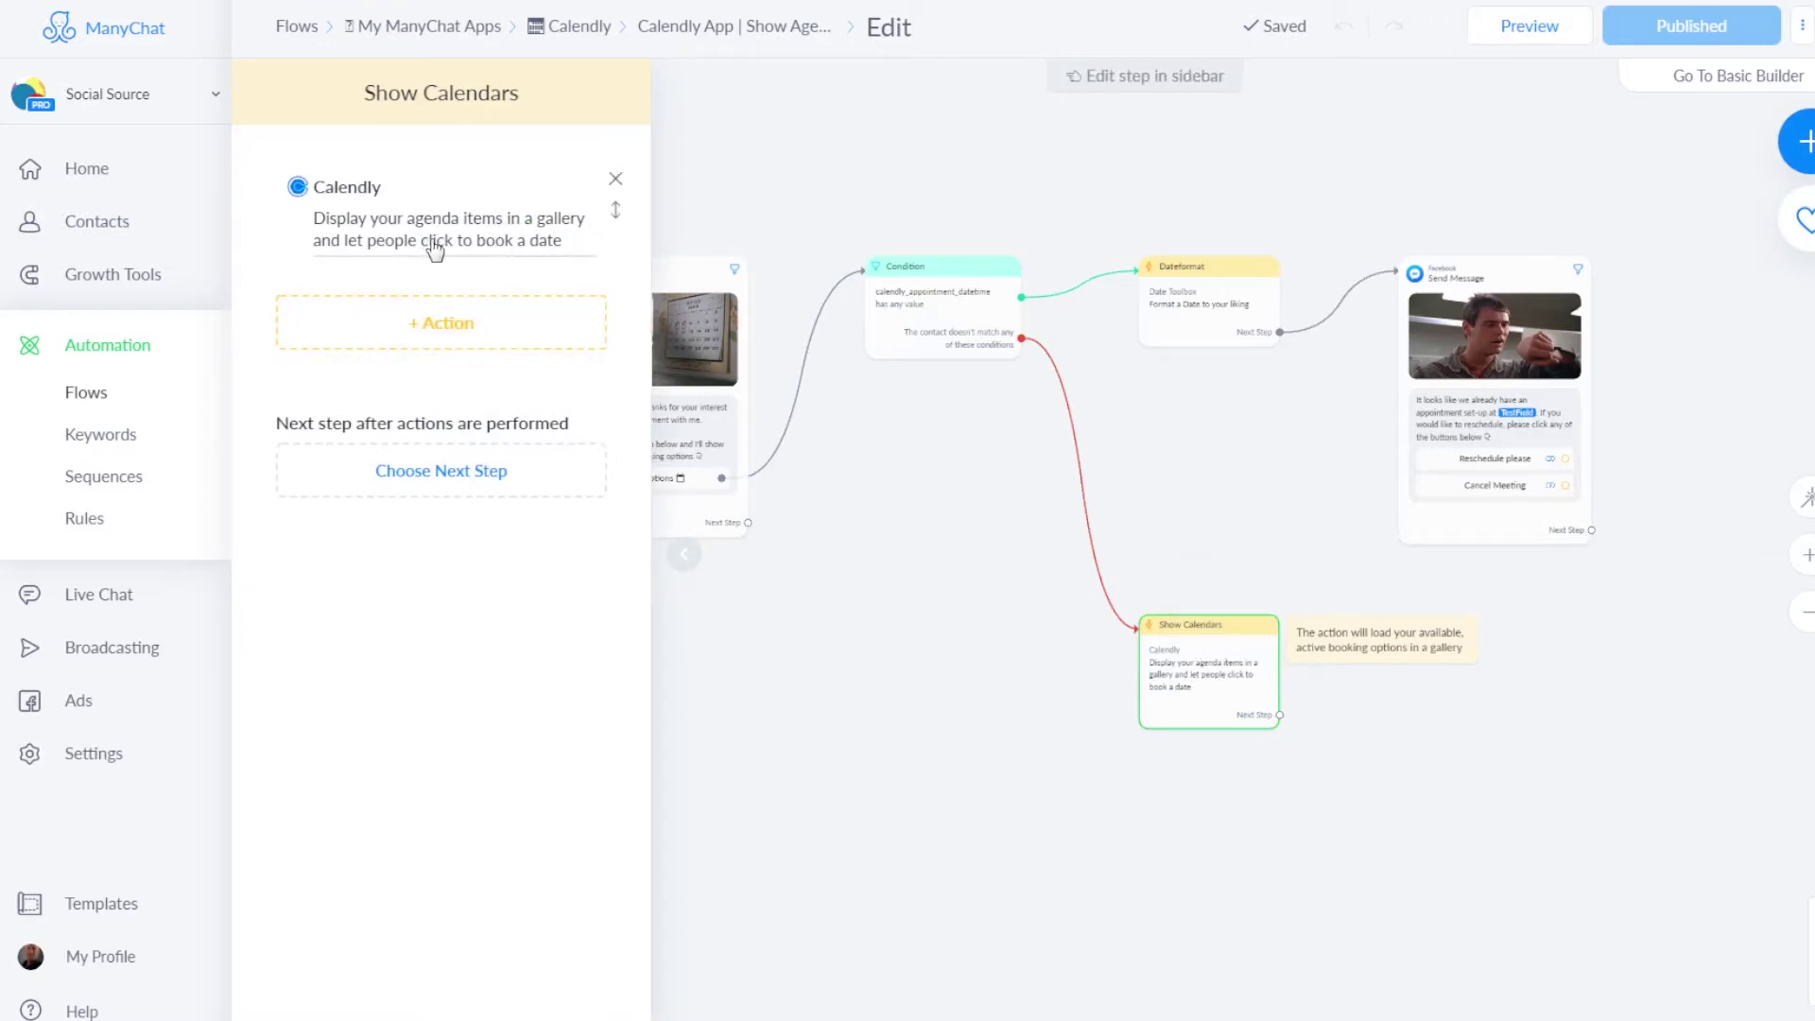
{"action": "left_click", "coordinate": [459, 333]}
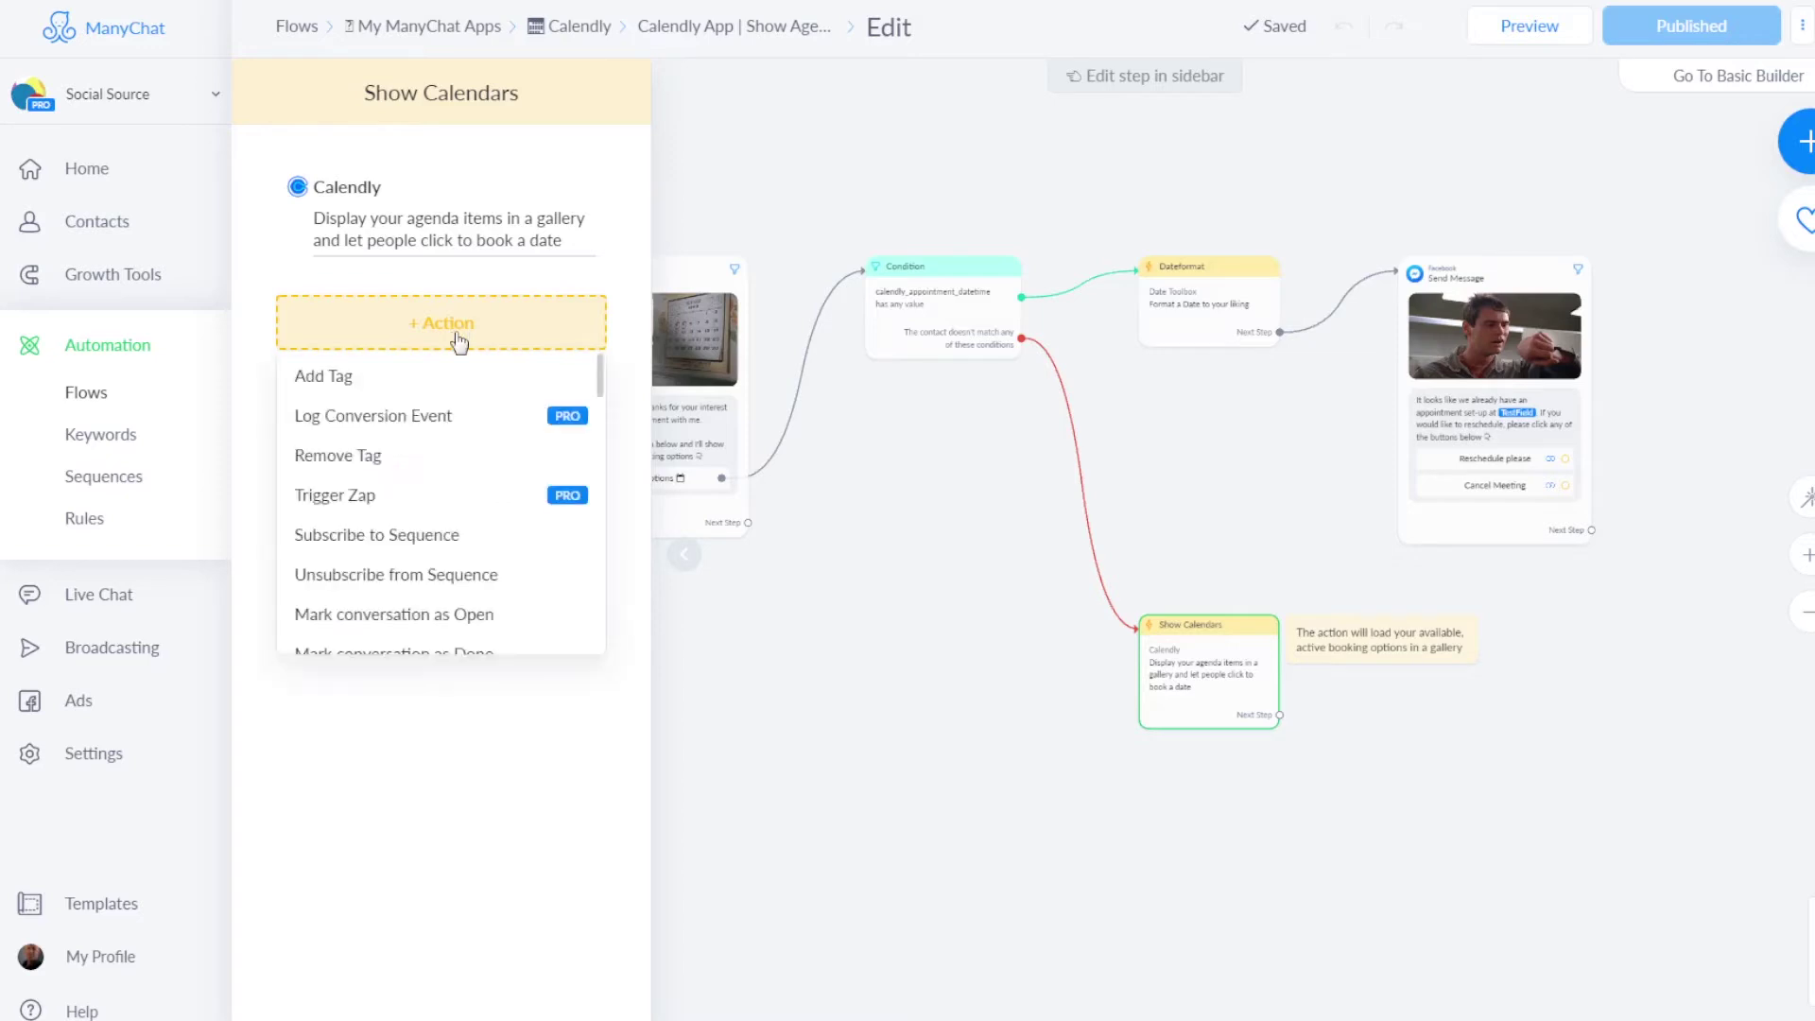
{"action": "scroll", "coordinate": [386, 478], "scroll_direction": "down", "scroll_amount": 3}
{"action": "scroll", "coordinate": [385, 489], "scroll_direction": "down", "scroll_amount": 8}
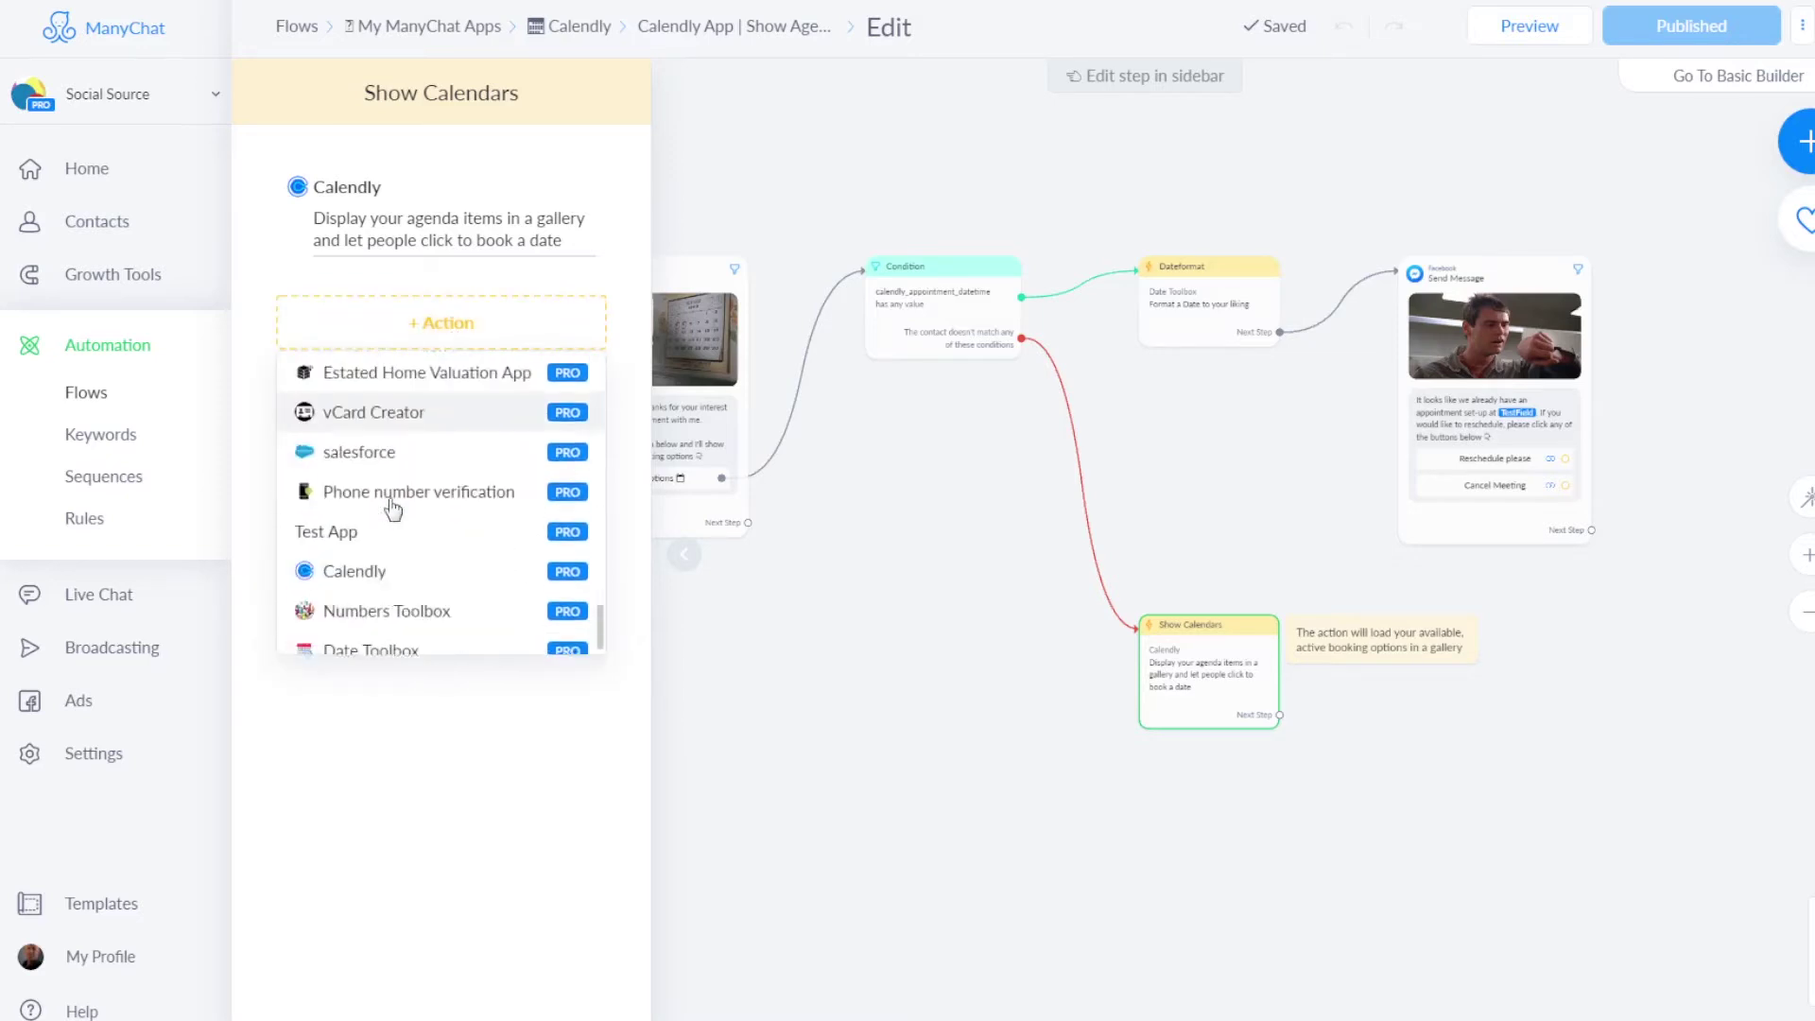
{"action": "left_click", "coordinate": [379, 558]}
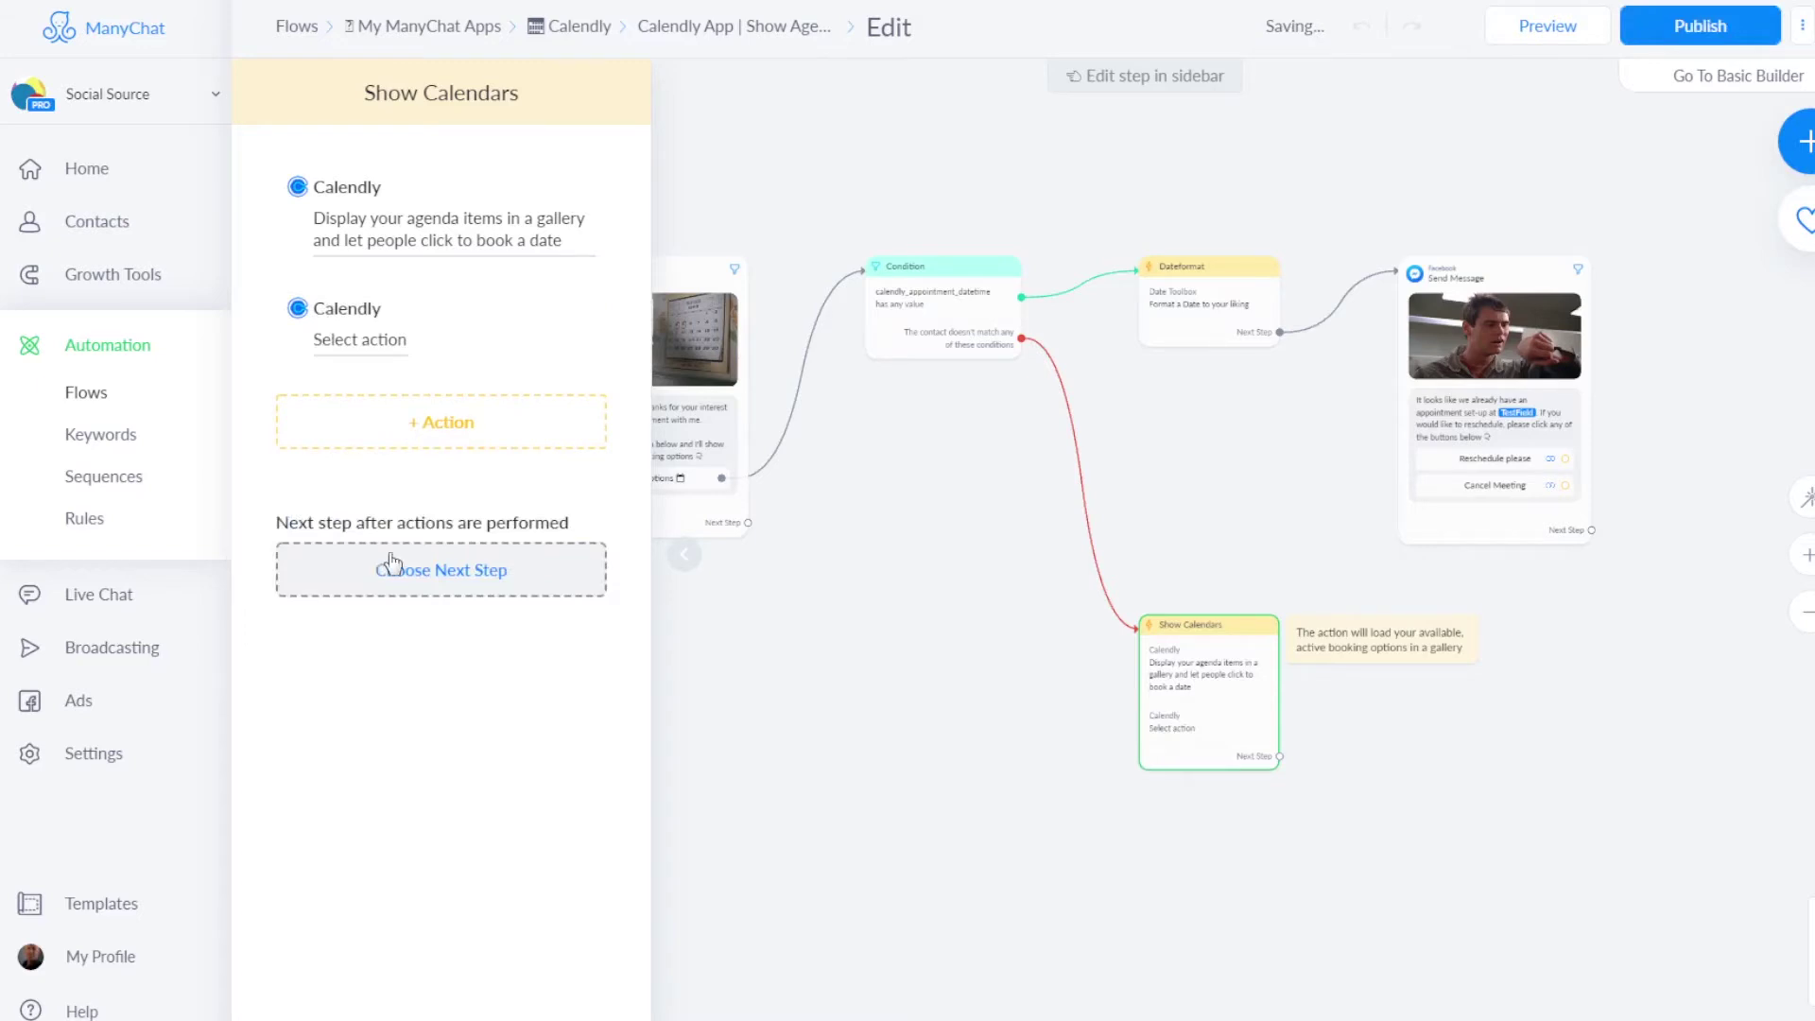
{"action": "left_click", "coordinate": [371, 345]}
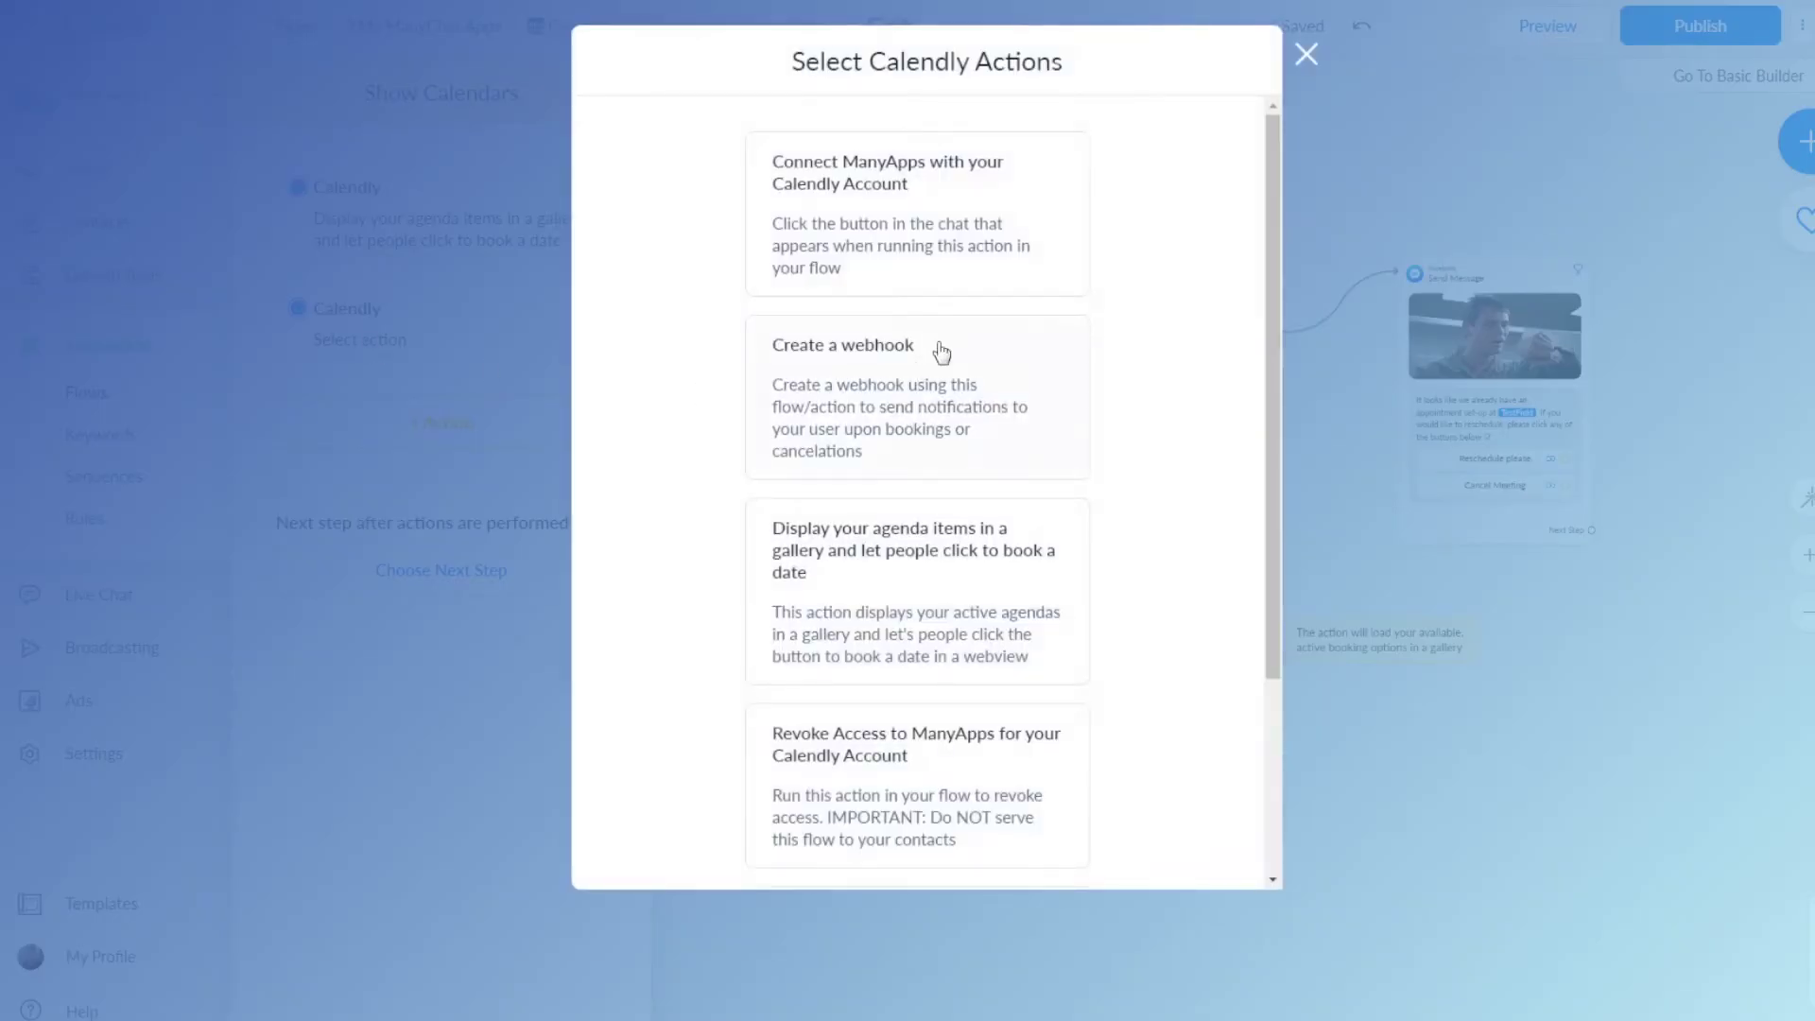
Dismiss the actions list, delete the empty second Calendly action, and open the agenda-gallery action.
{"action": "scroll", "coordinate": [931, 283], "scroll_direction": "down", "scroll_amount": 3}
{"action": "scroll", "coordinate": [924, 427], "scroll_direction": "up", "scroll_amount": 3}
{"action": "scroll", "coordinate": [917, 416], "scroll_direction": "down", "scroll_amount": 3}
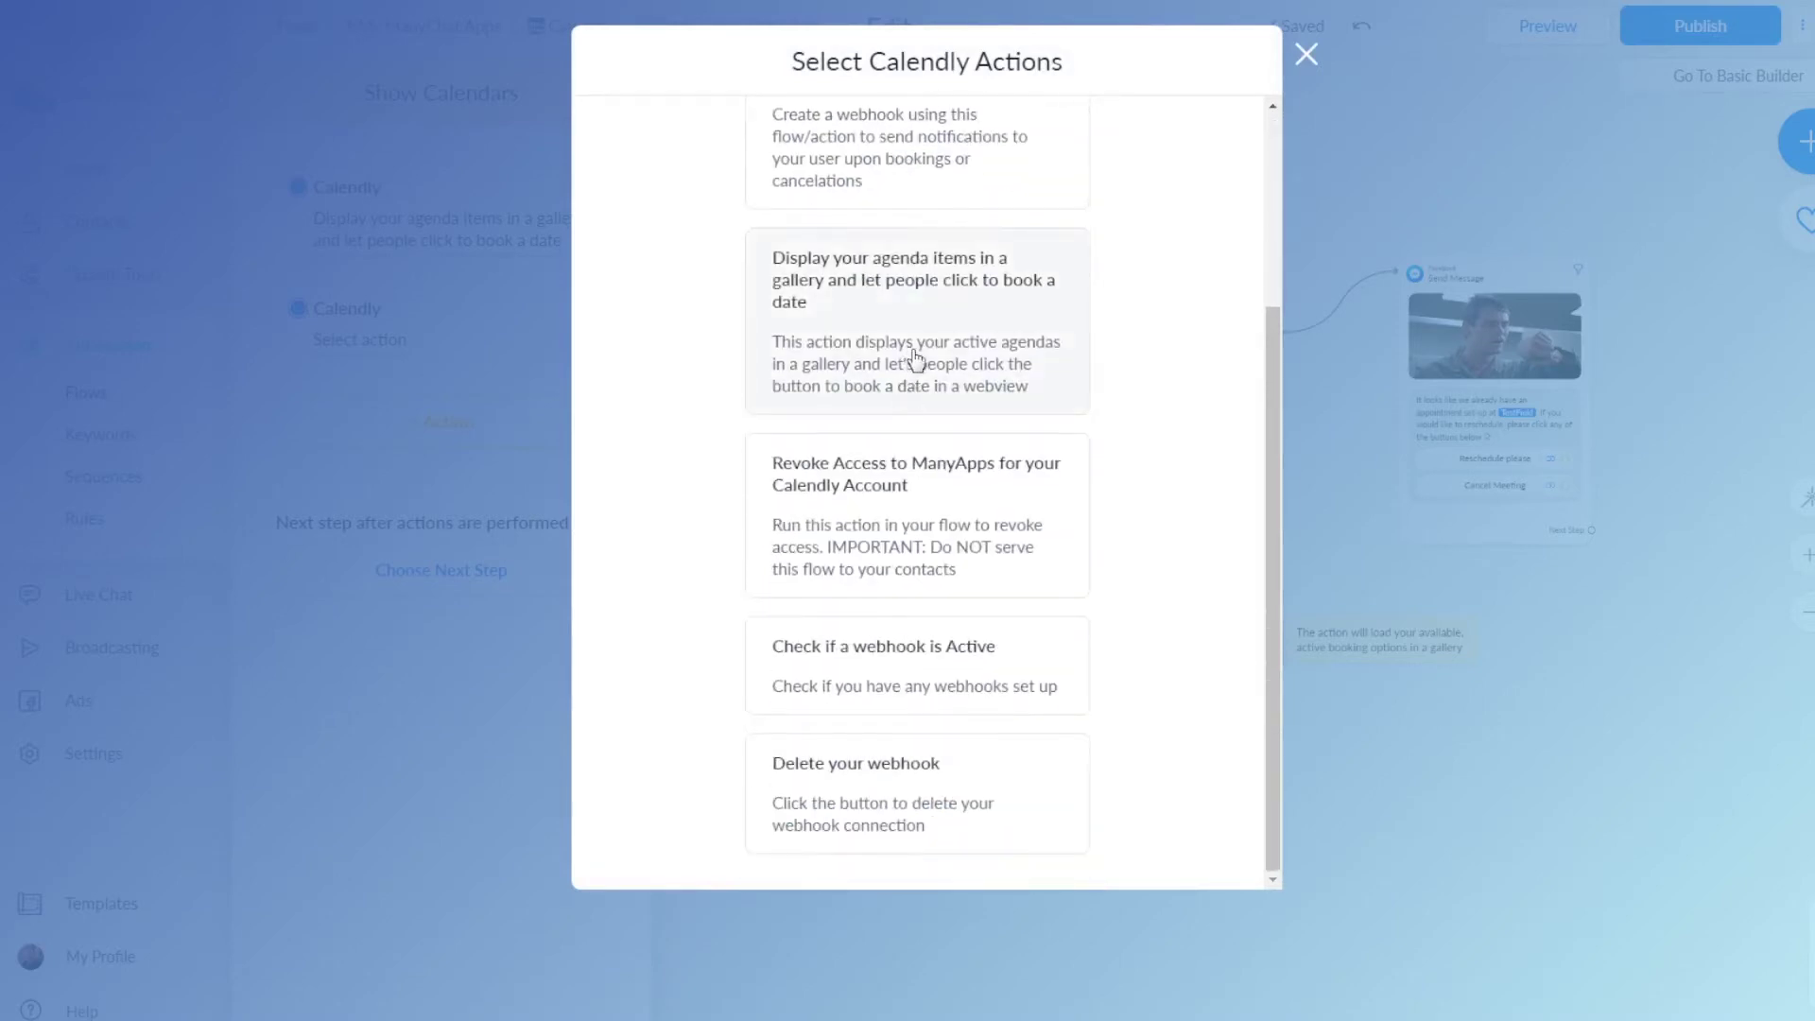
{"action": "scroll", "coordinate": [841, 356], "scroll_direction": "up", "scroll_amount": 3}
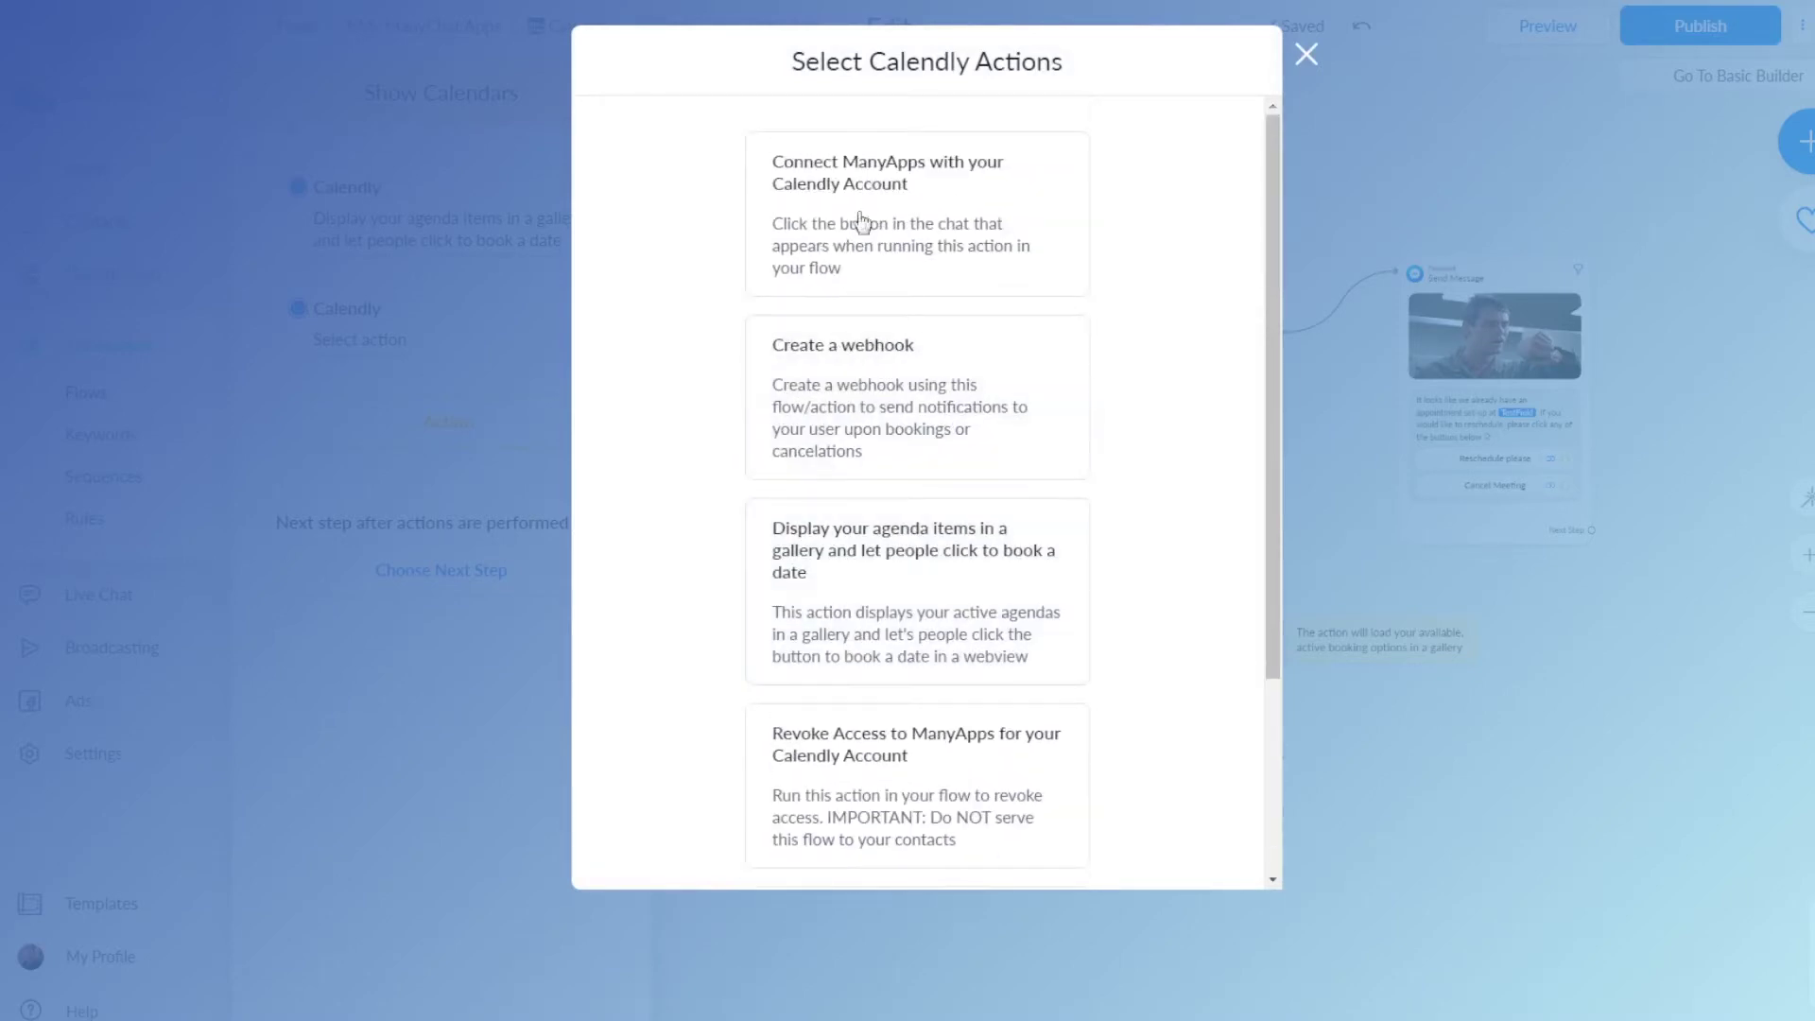
{"action": "scroll", "coordinate": [851, 378], "scroll_direction": "down", "scroll_amount": 3}
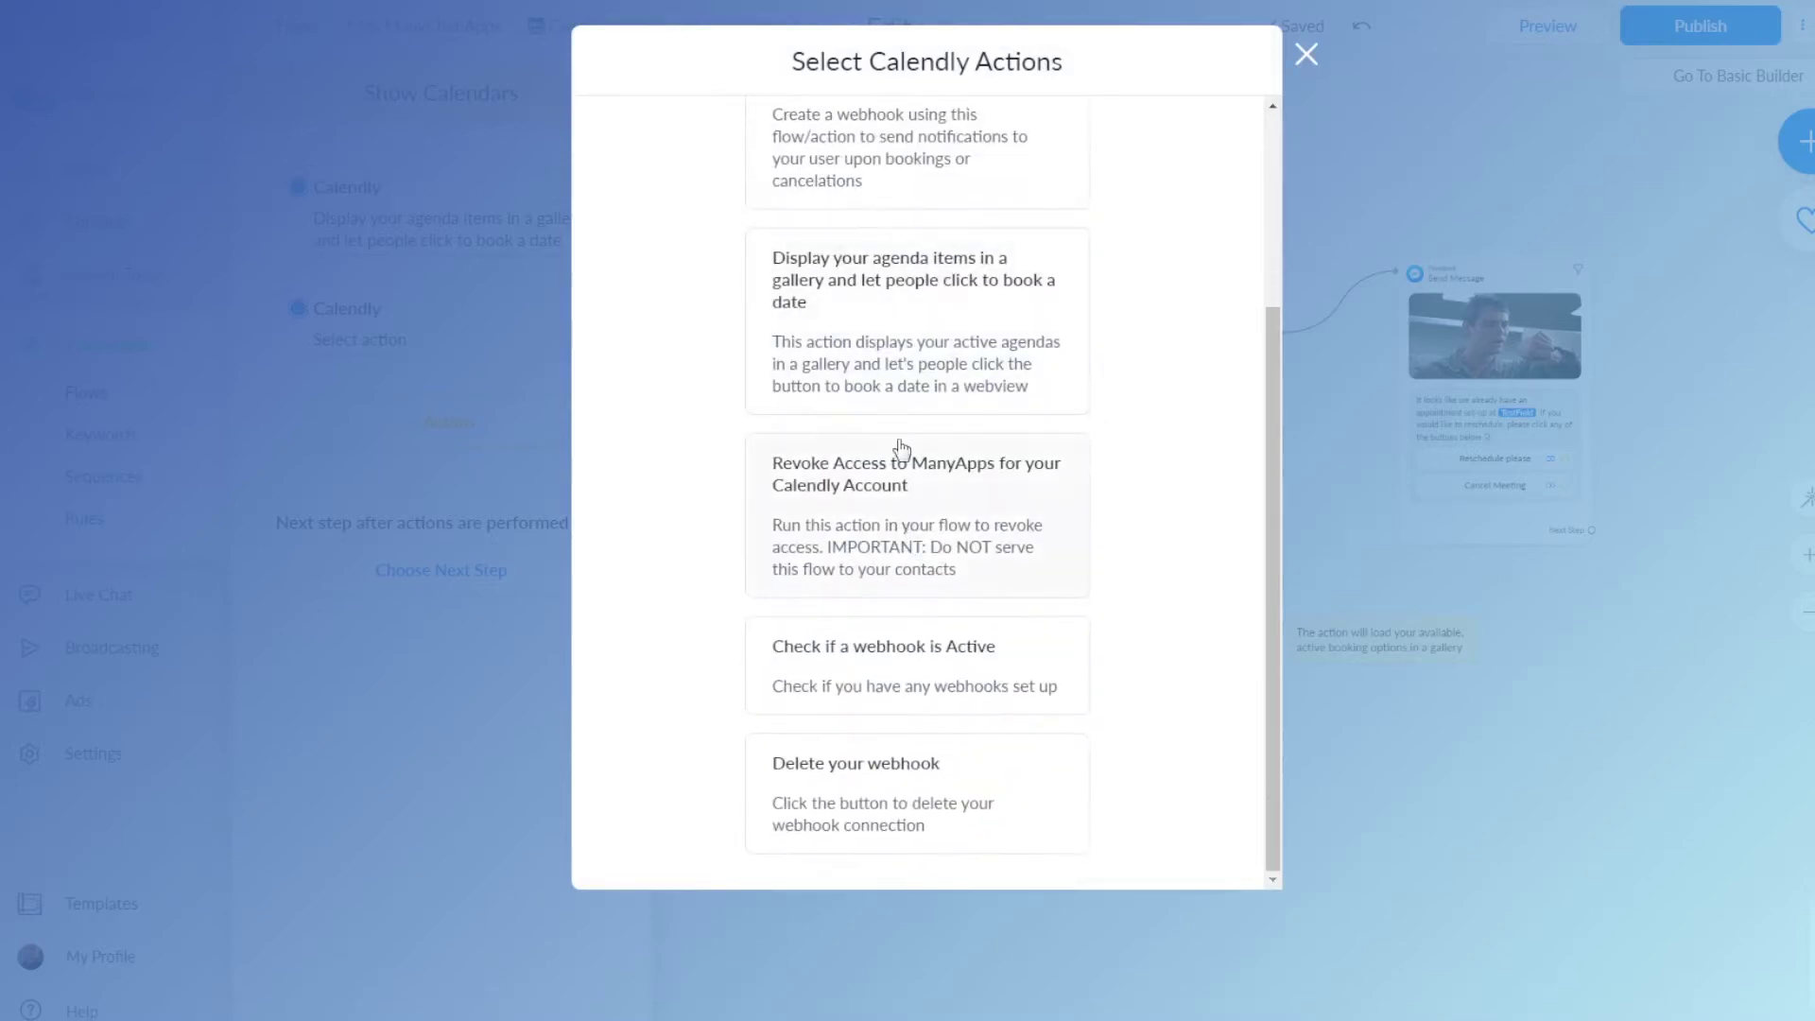
{"action": "left_click", "coordinate": [1308, 58]}
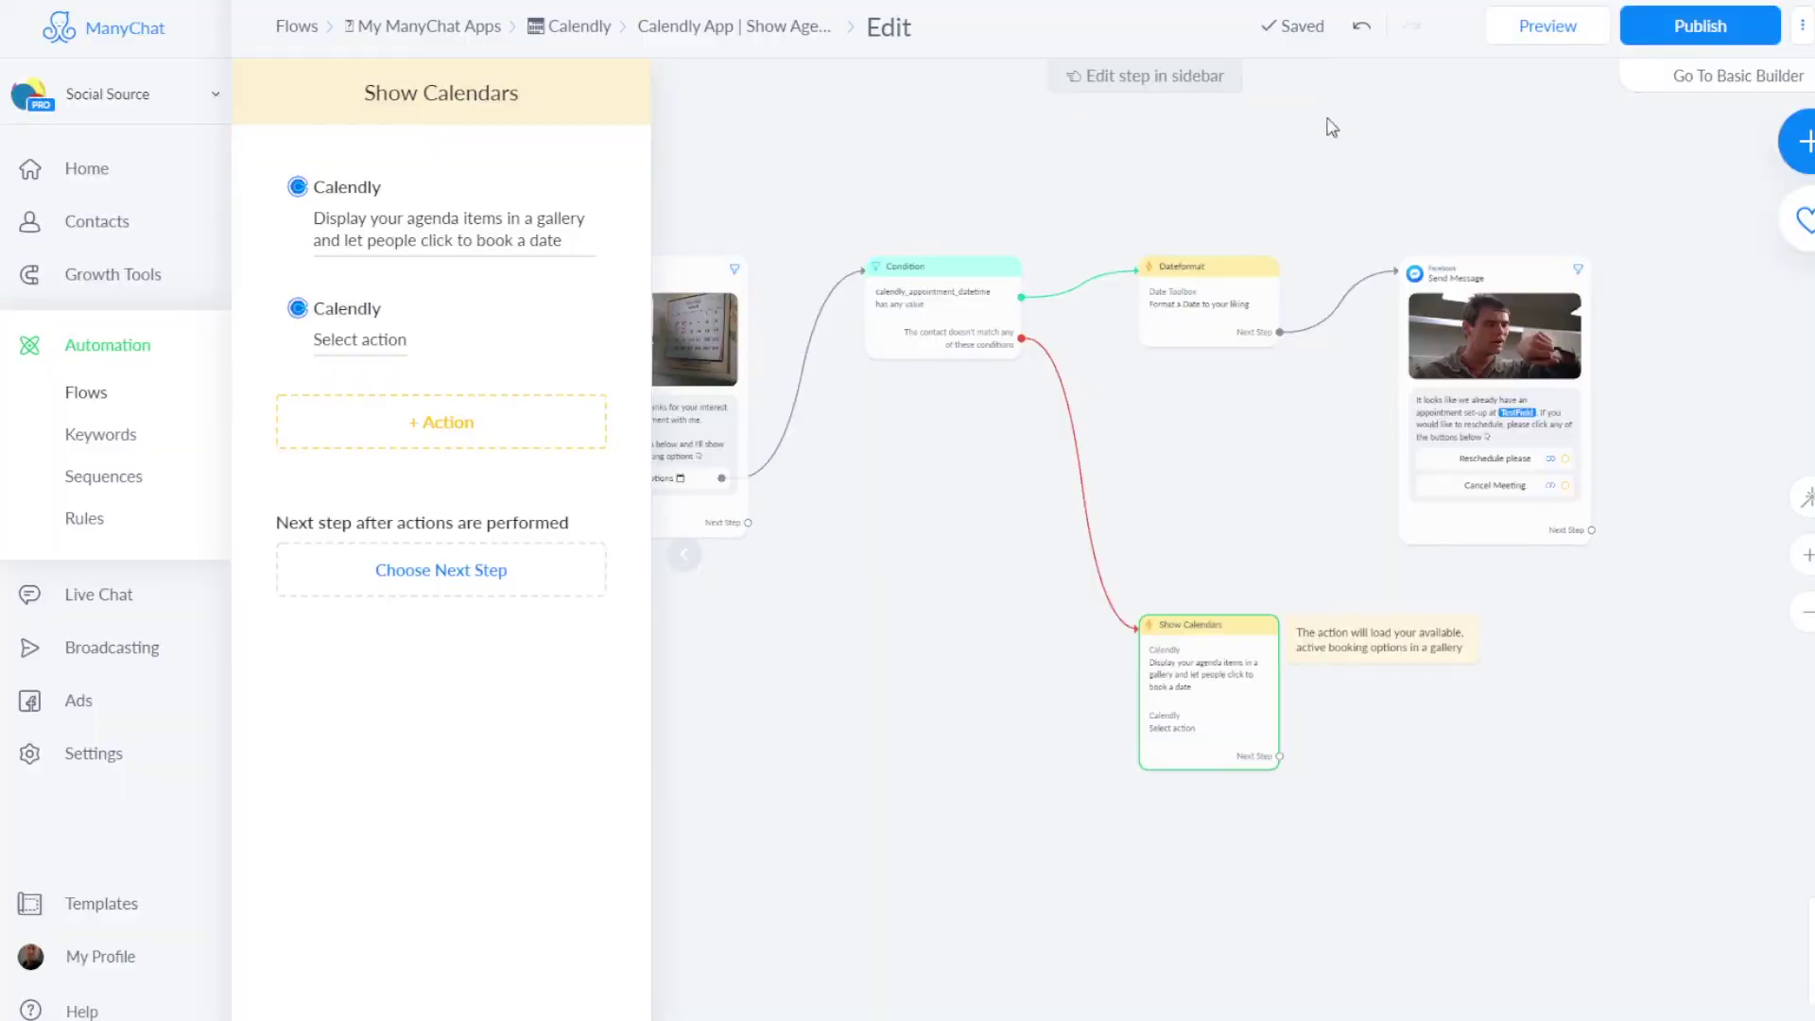
{"action": "left_click", "coordinate": [614, 309]}
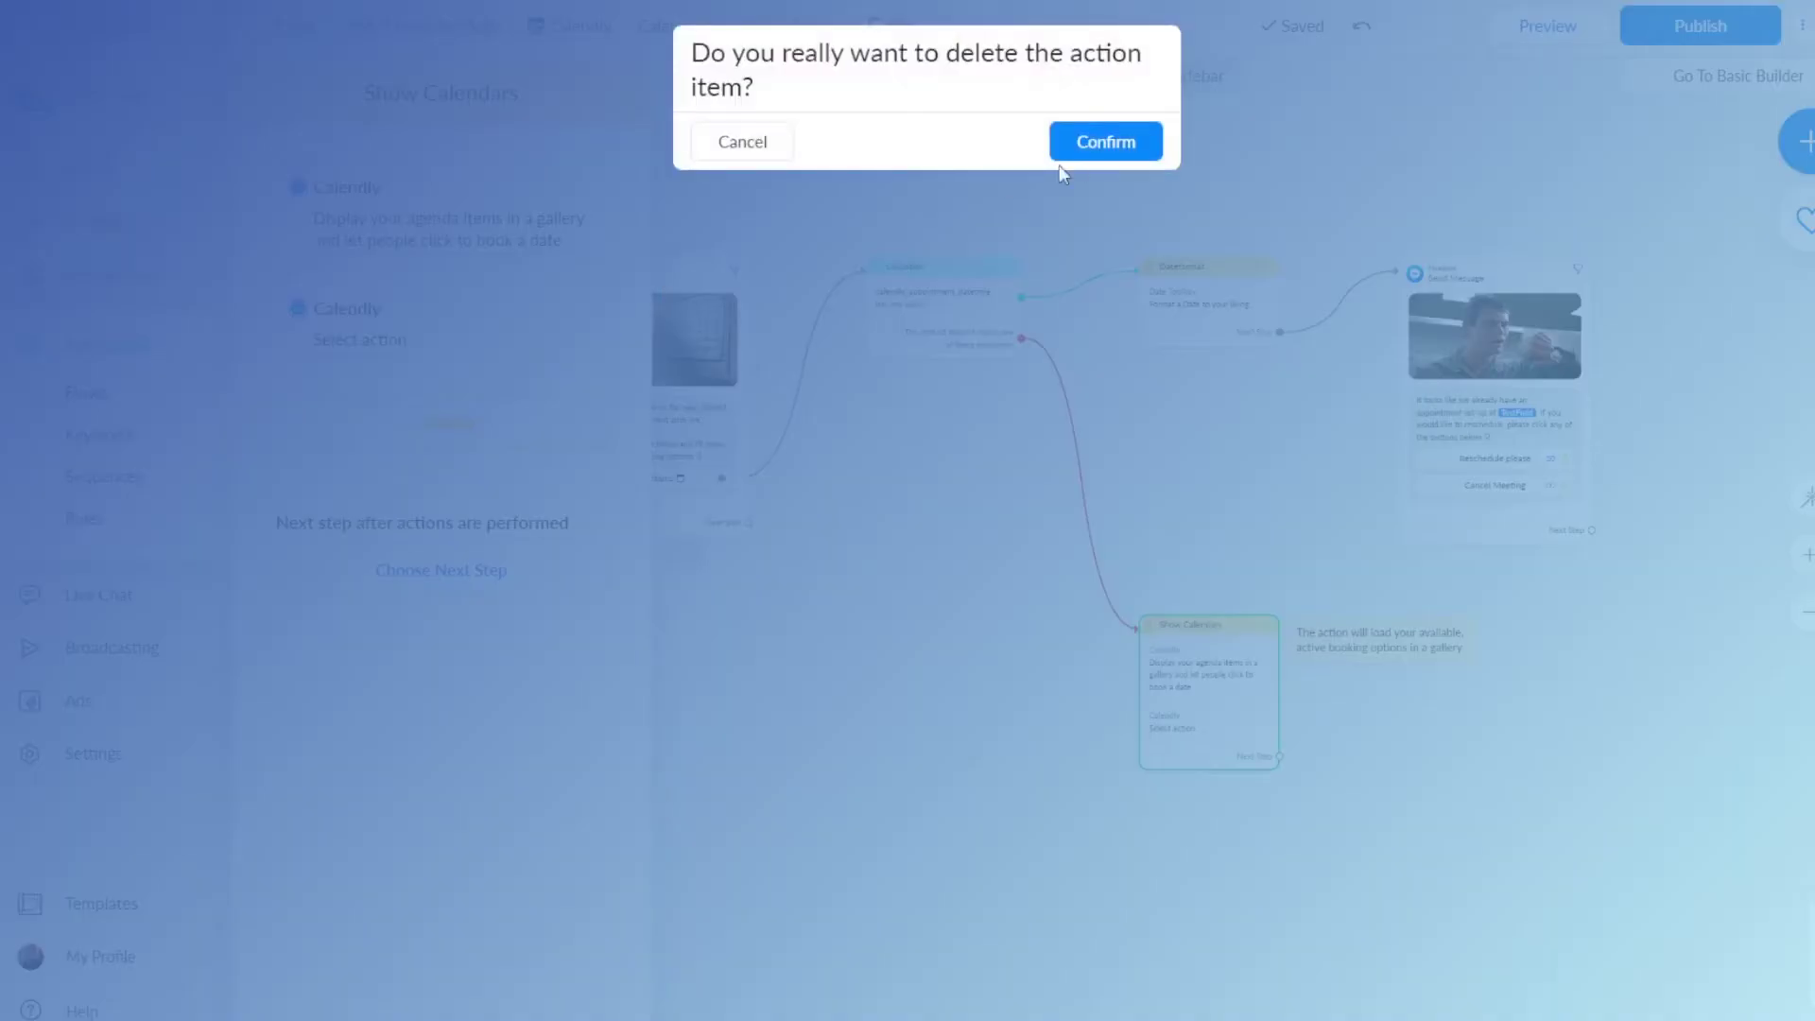
{"action": "left_click", "coordinate": [1086, 154]}
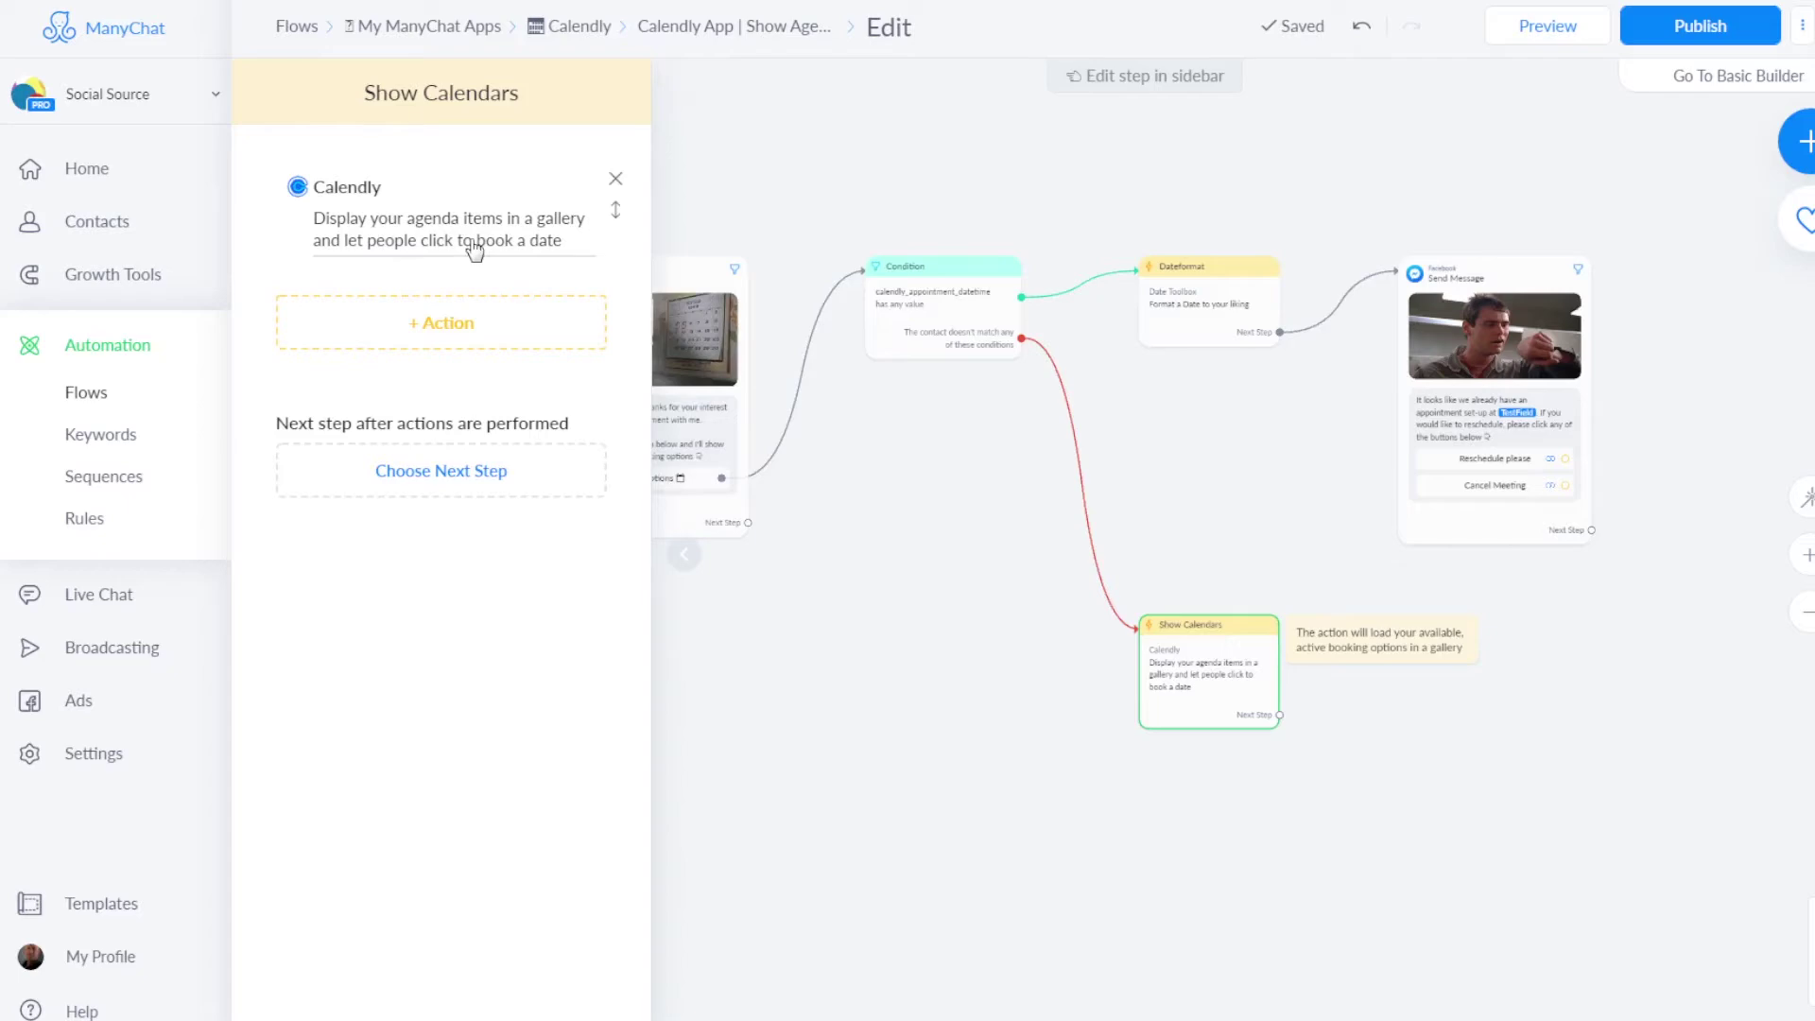
{"action": "left_click", "coordinate": [473, 248]}
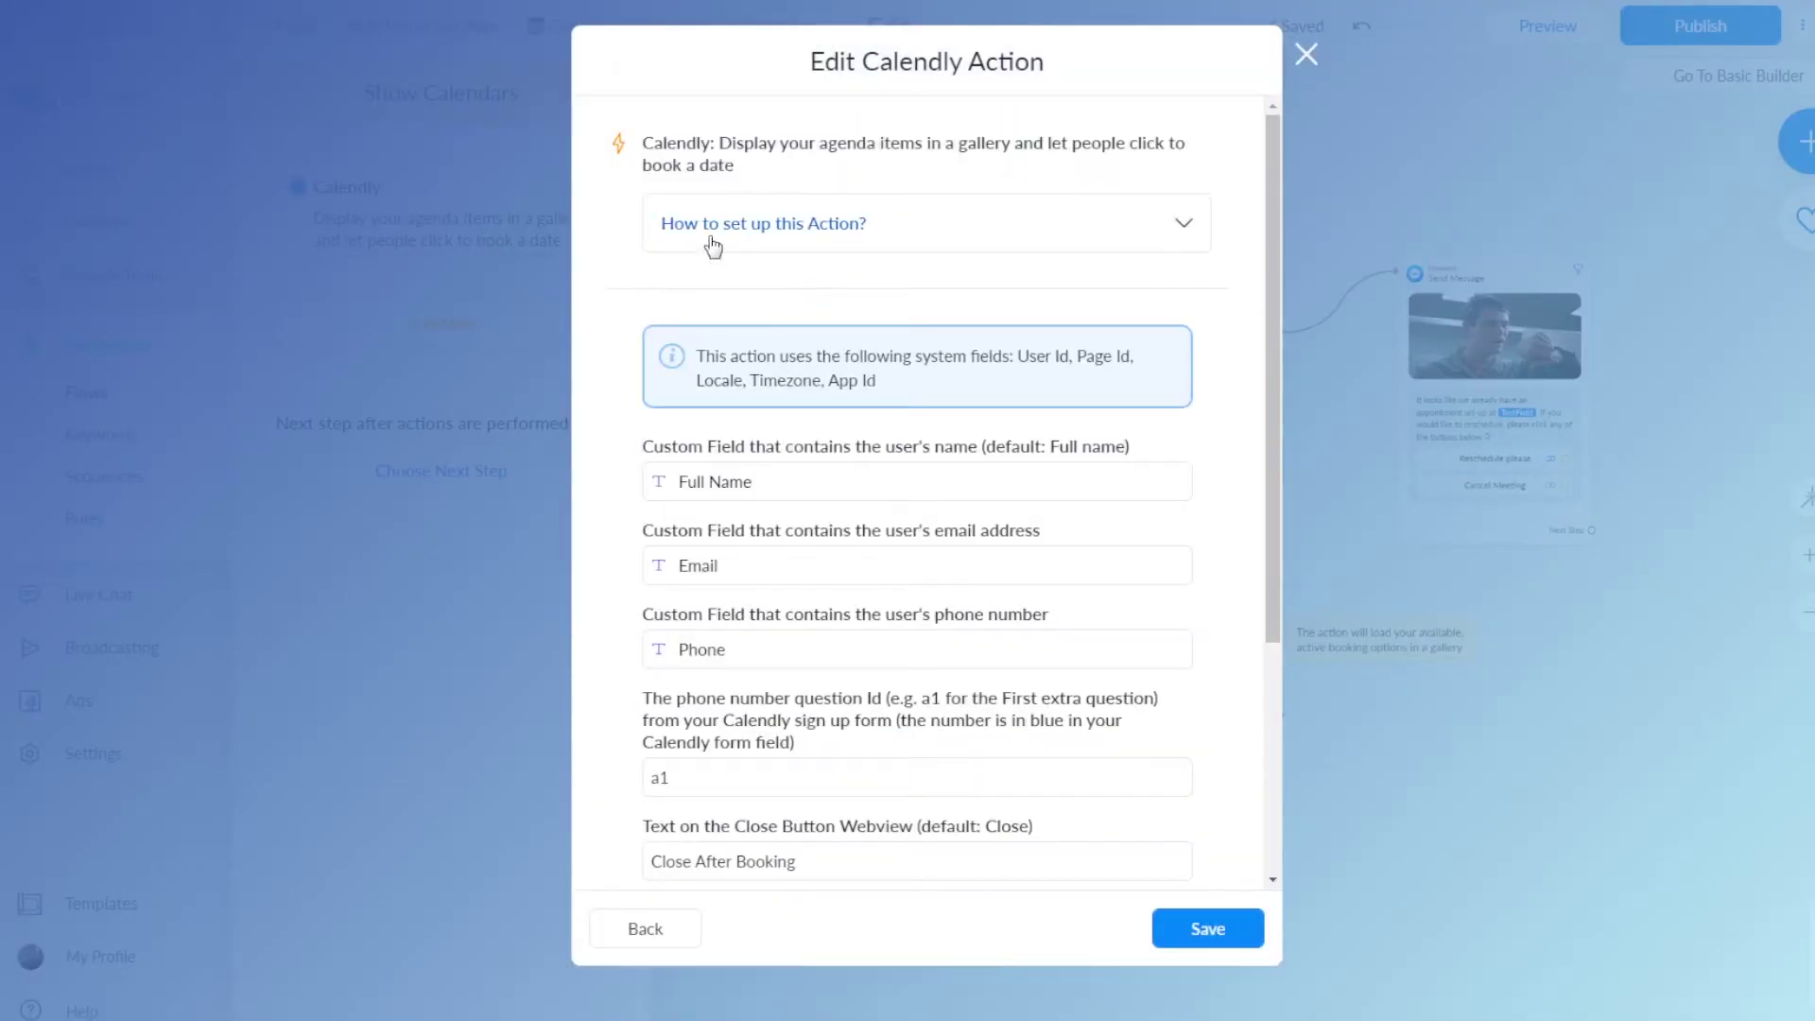
Review the Full Name, Email and Phone field mappings and the 15 Minute Meeting event options.
{"action": "scroll", "coordinate": [610, 341], "scroll_direction": "down", "scroll_amount": 1}
{"action": "scroll", "coordinate": [610, 341], "scroll_direction": "down", "scroll_amount": 5}
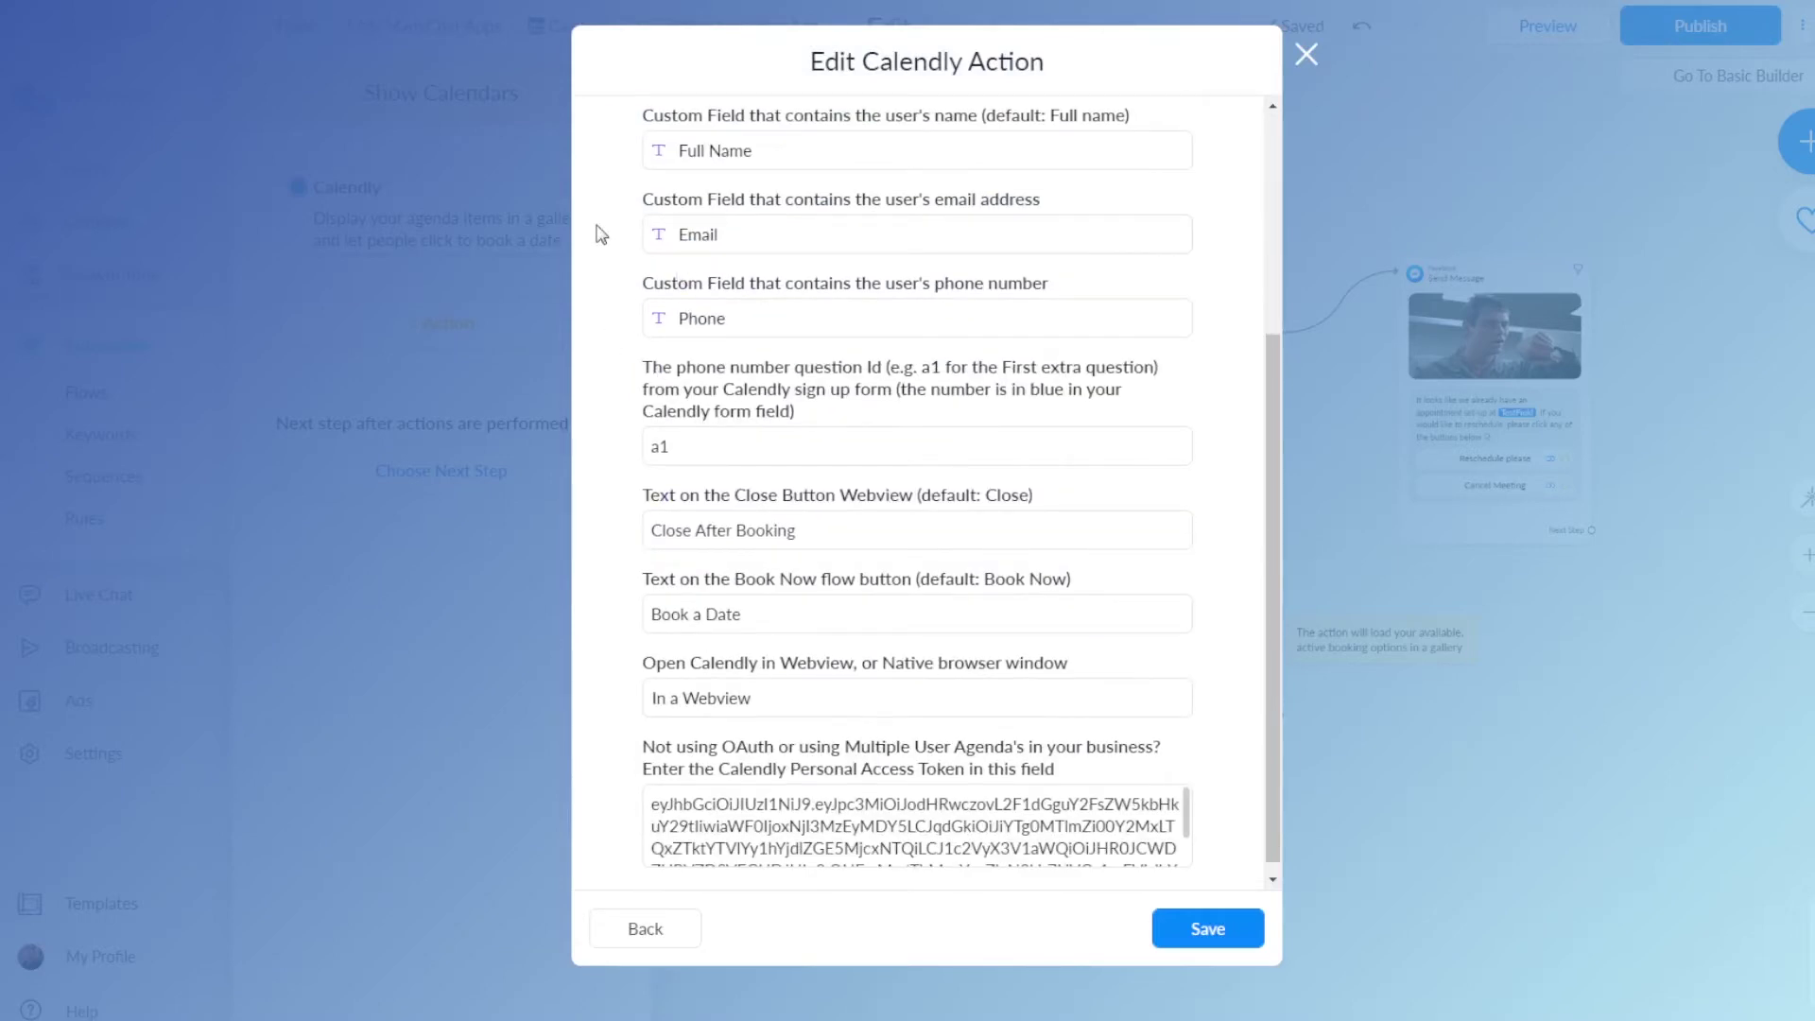
{"action": "scroll", "coordinate": [605, 241], "scroll_direction": "up", "scroll_amount": 4}
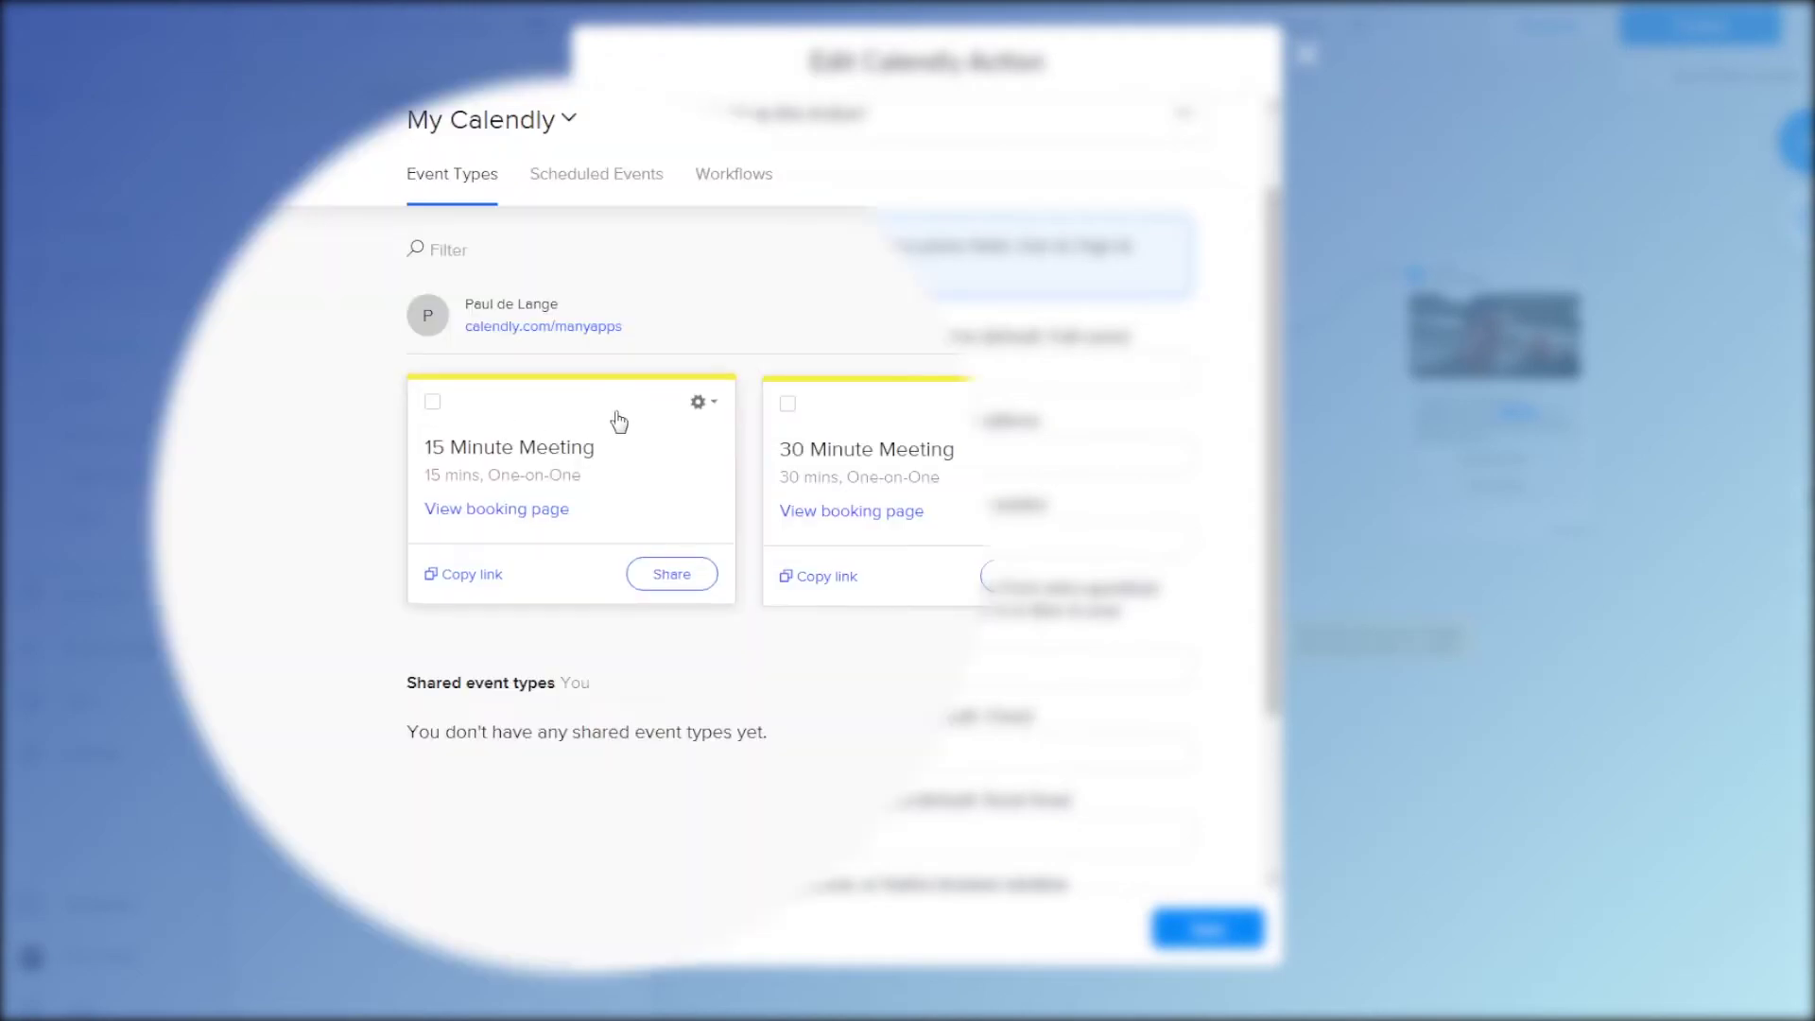
{"action": "left_click", "coordinate": [700, 405]}
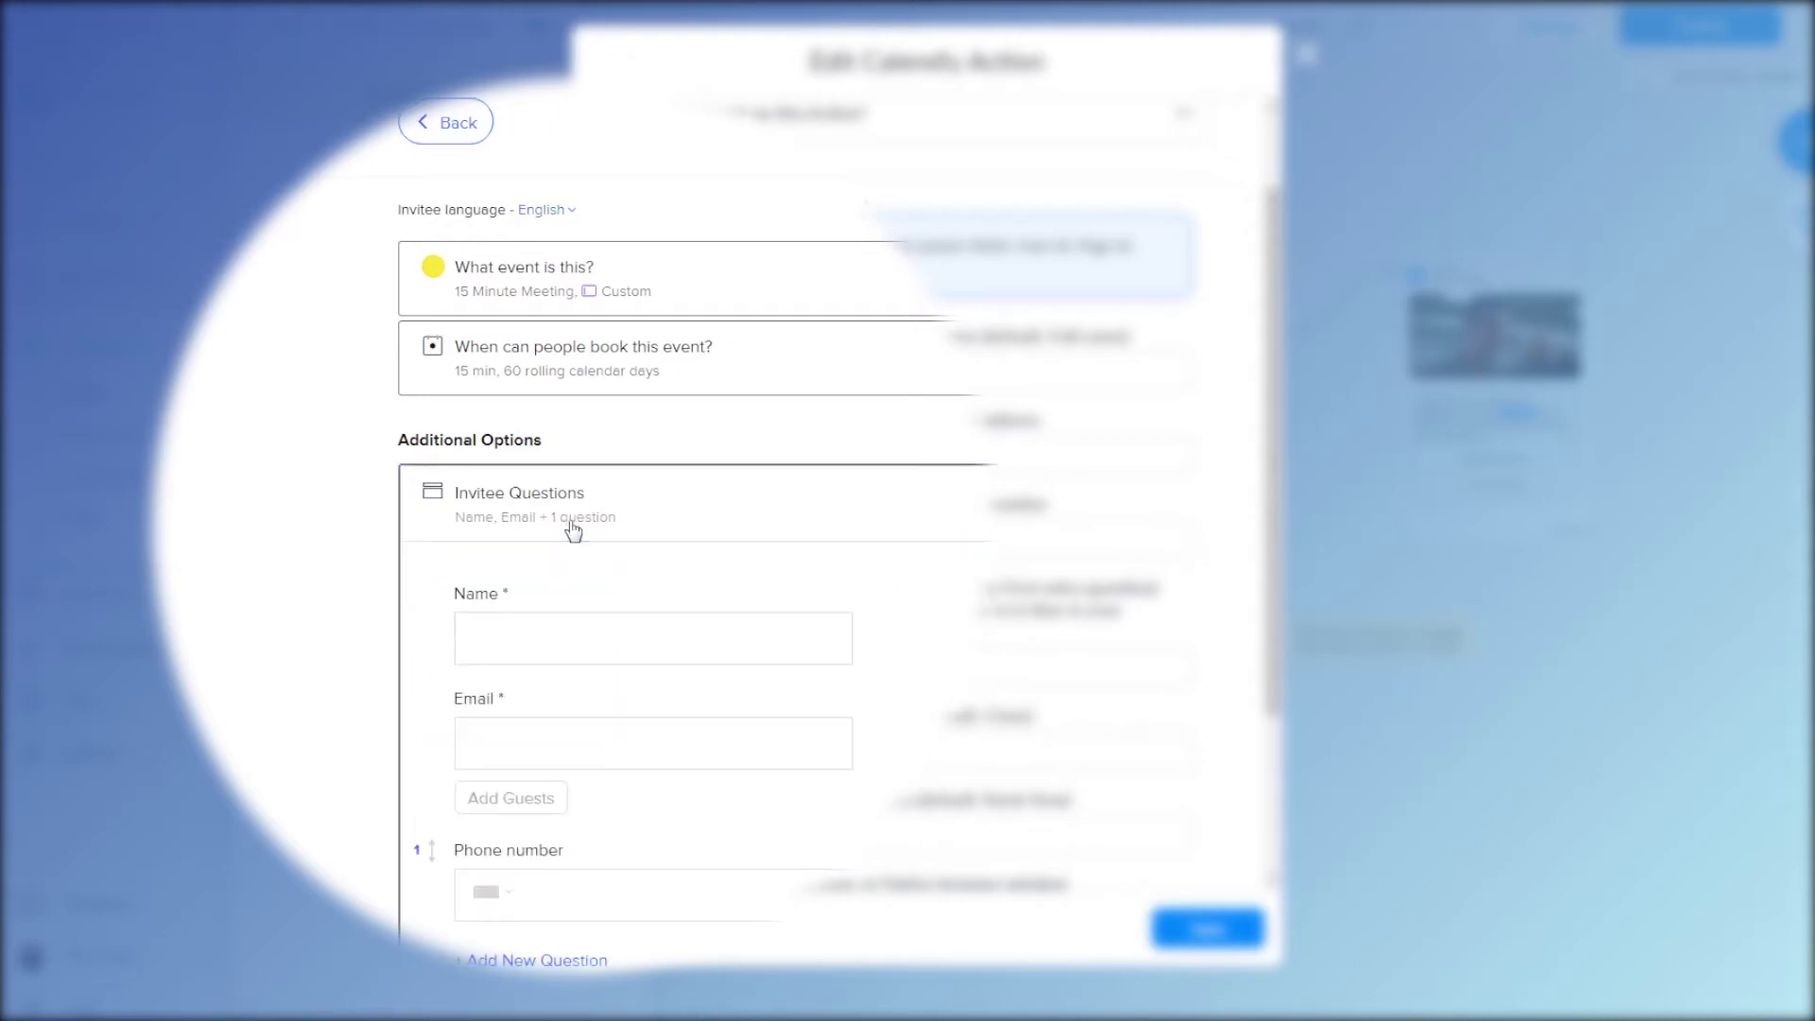
{"action": "scroll", "coordinate": [573, 530], "scroll_direction": "down", "scroll_amount": 2}
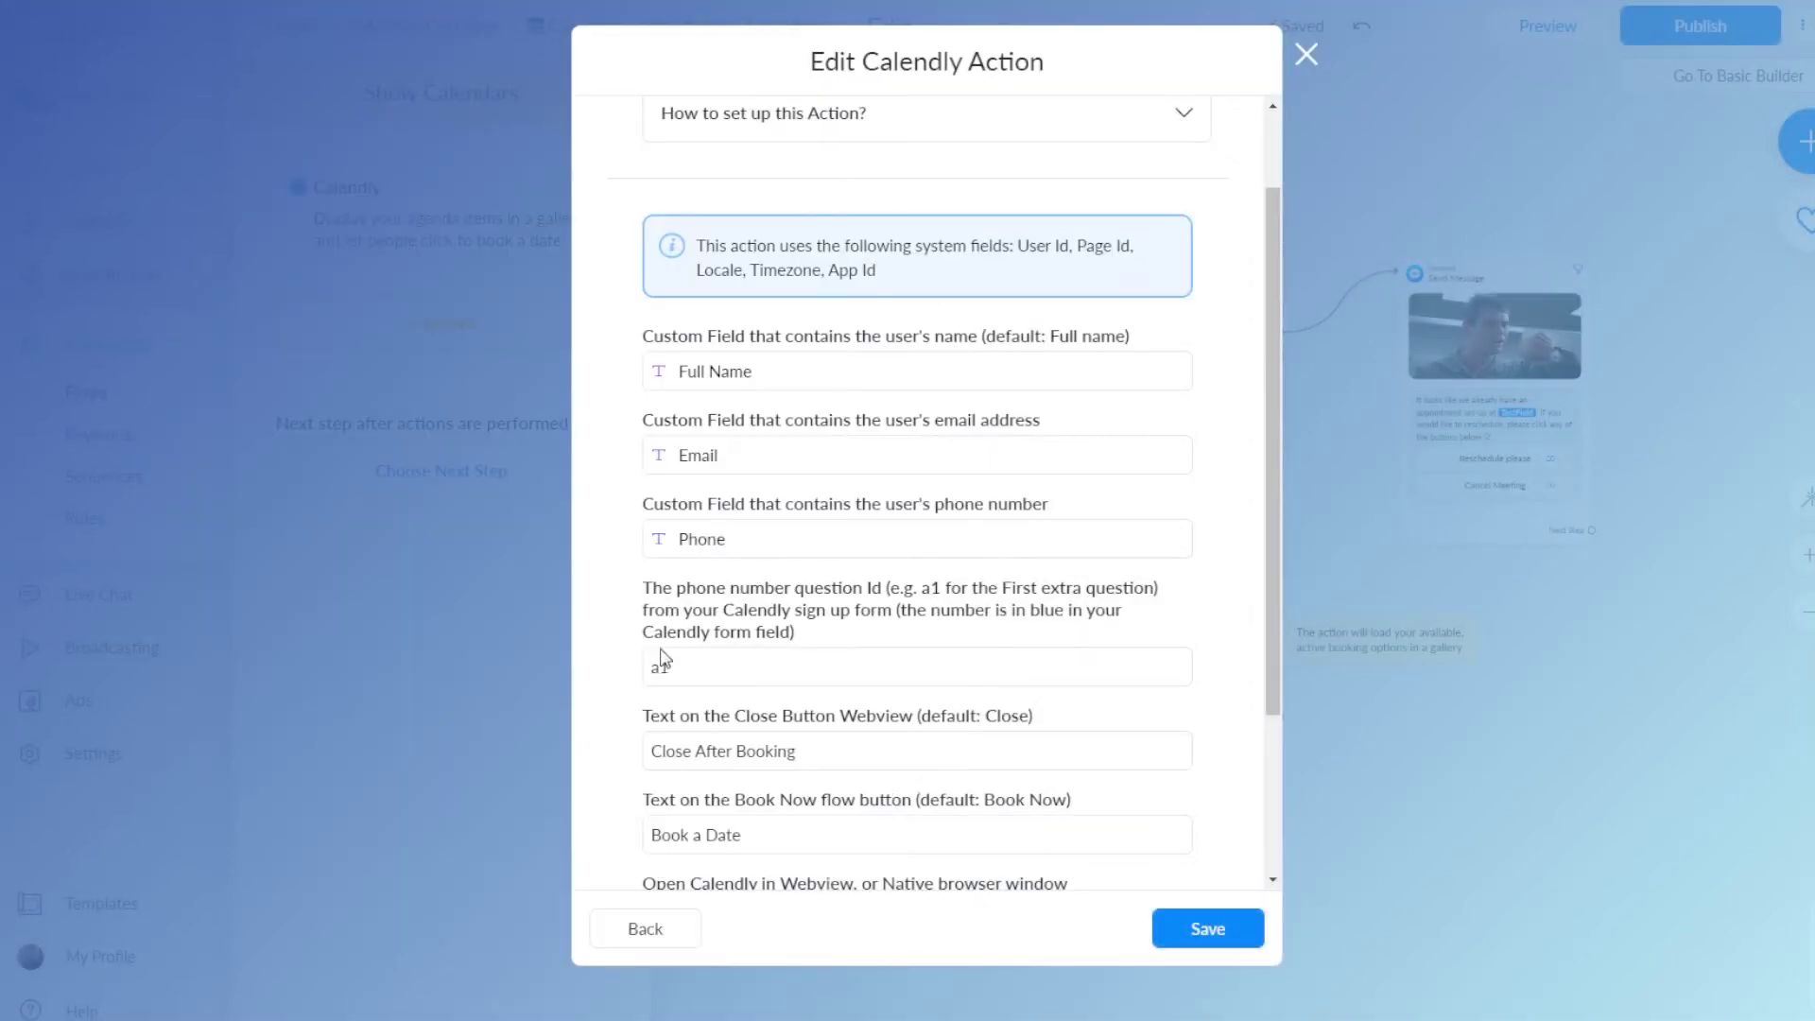
Keep Calendly opening In a Webview and select the existing personal access token.
{"action": "scroll", "coordinate": [662, 657], "scroll_direction": "down", "scroll_amount": 2}
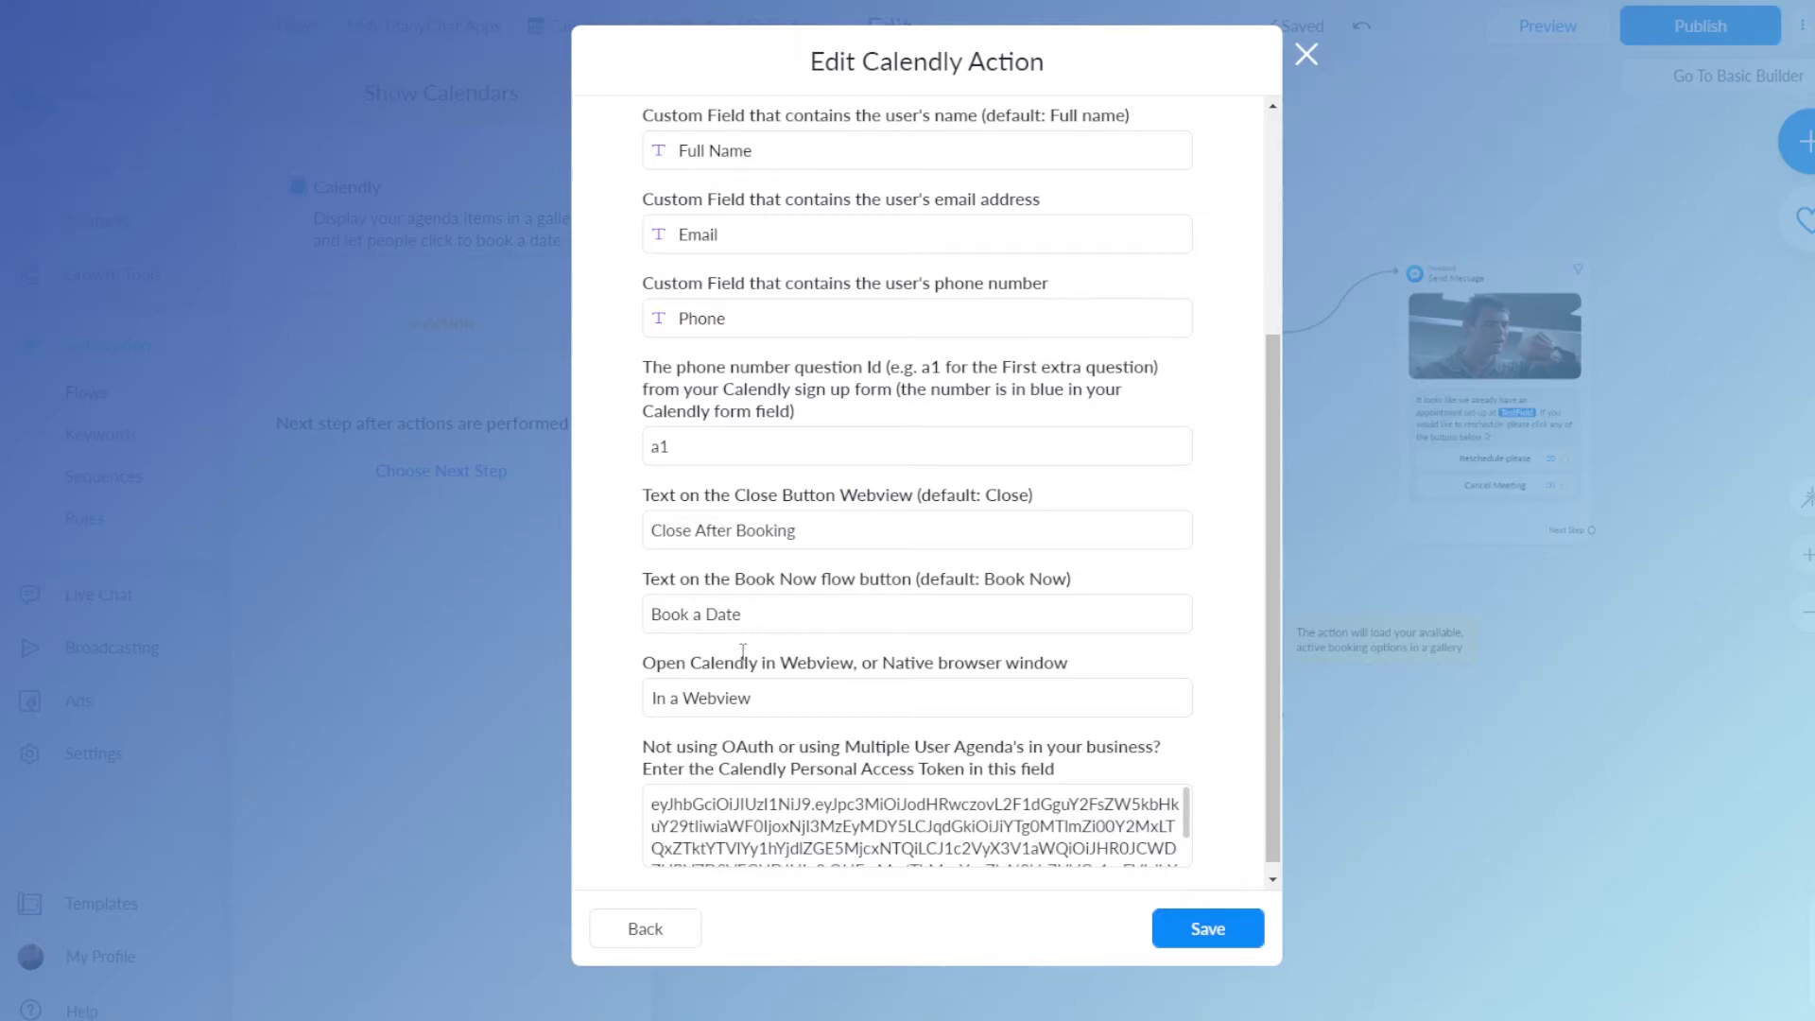
{"action": "left_click", "coordinate": [755, 698]}
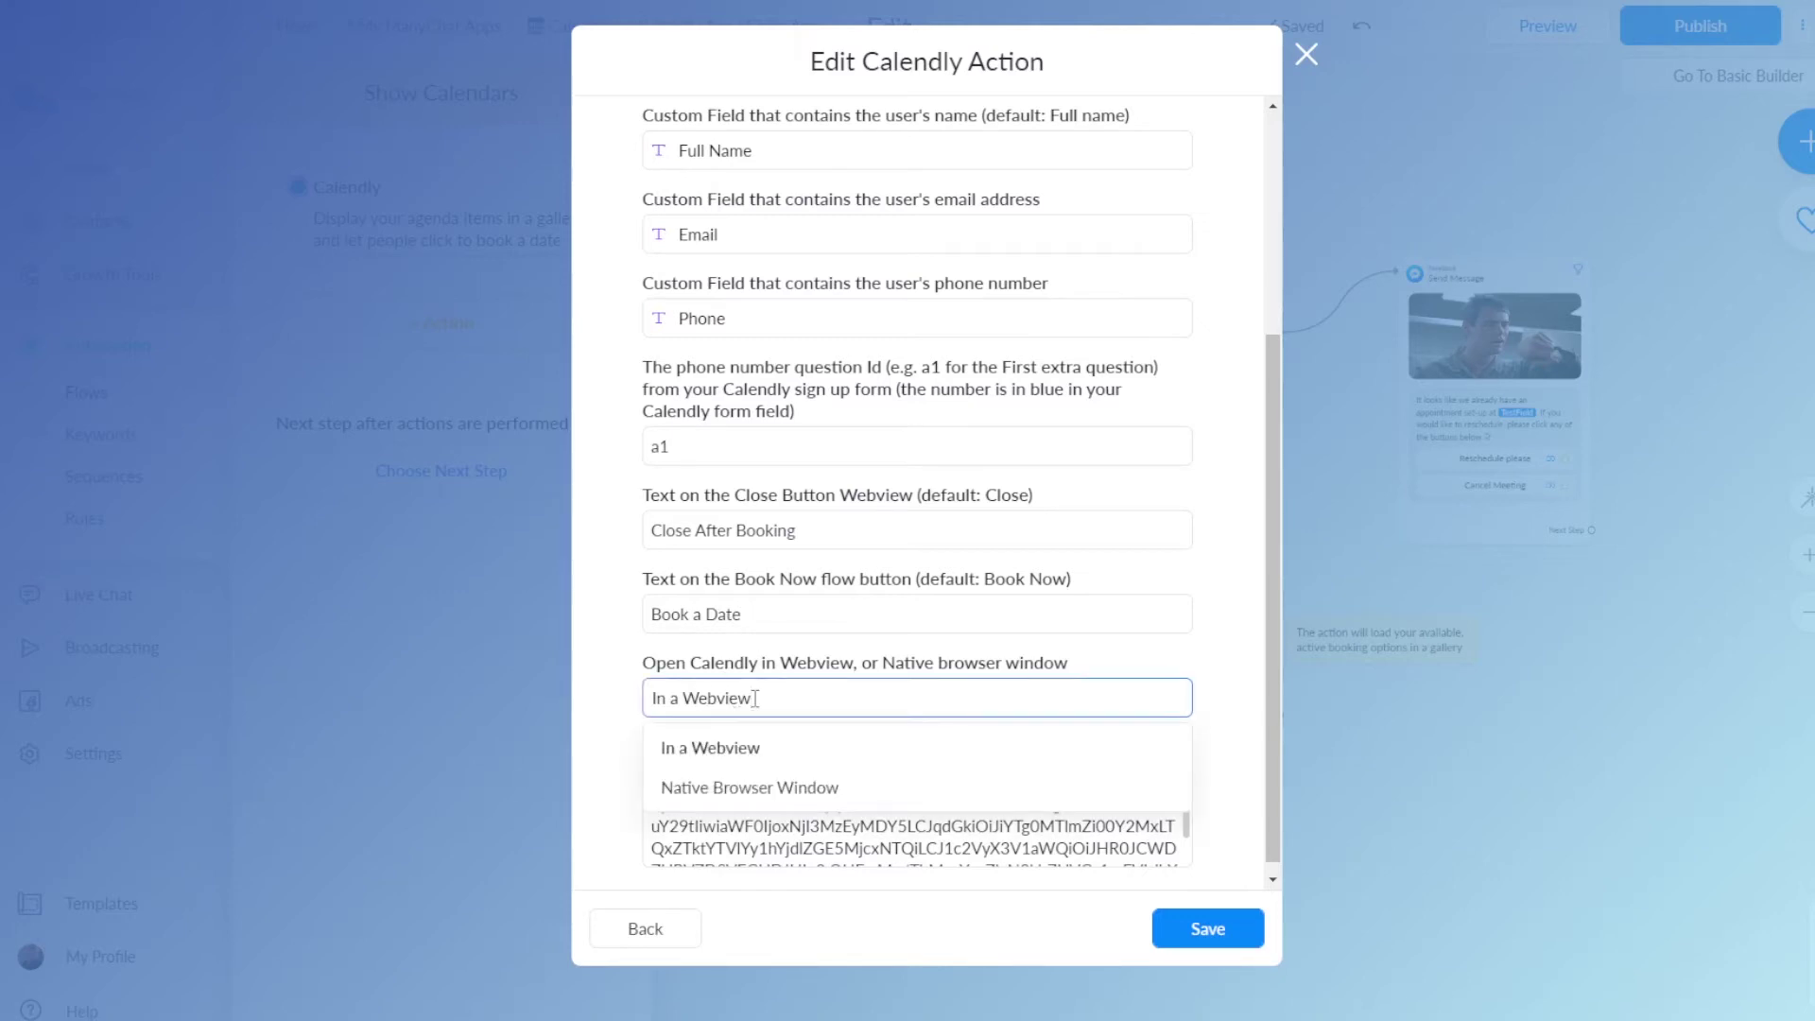
{"action": "left_click", "coordinate": [634, 707]}
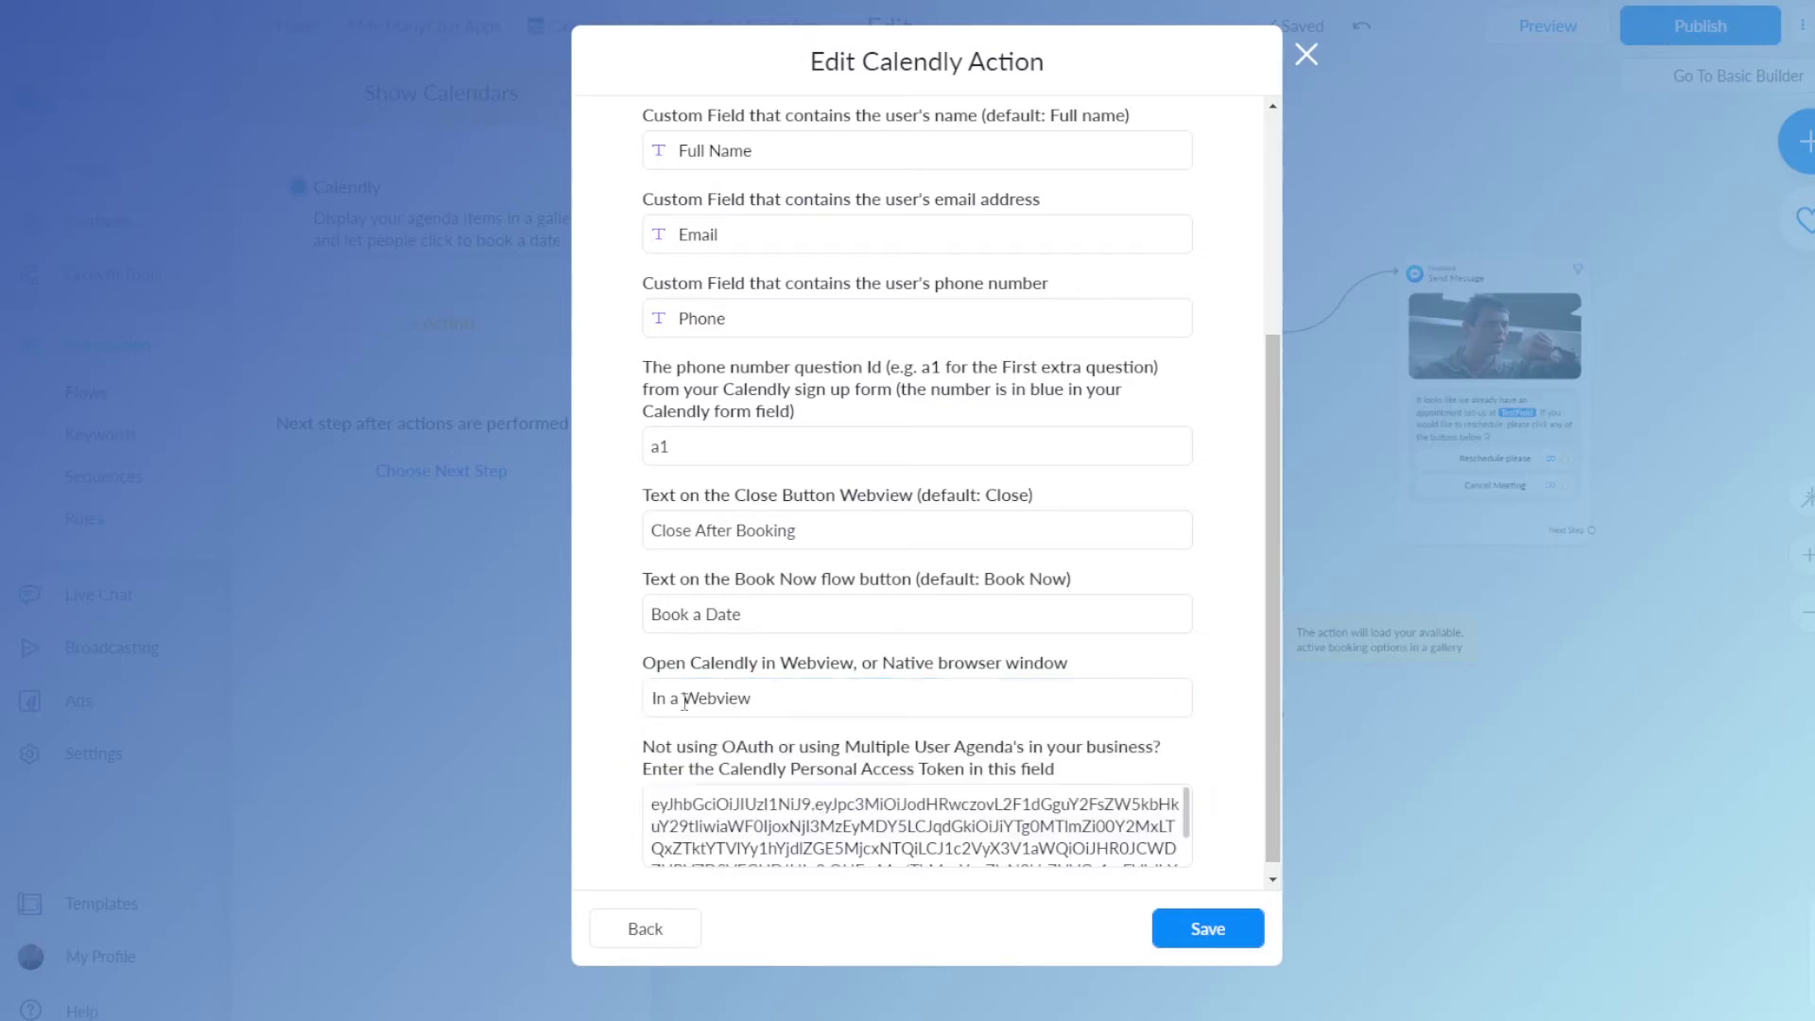
{"action": "left_click", "coordinate": [646, 707]}
{"action": "left_click", "coordinate": [608, 710]}
{"action": "triple_click", "coordinate": [776, 808]}
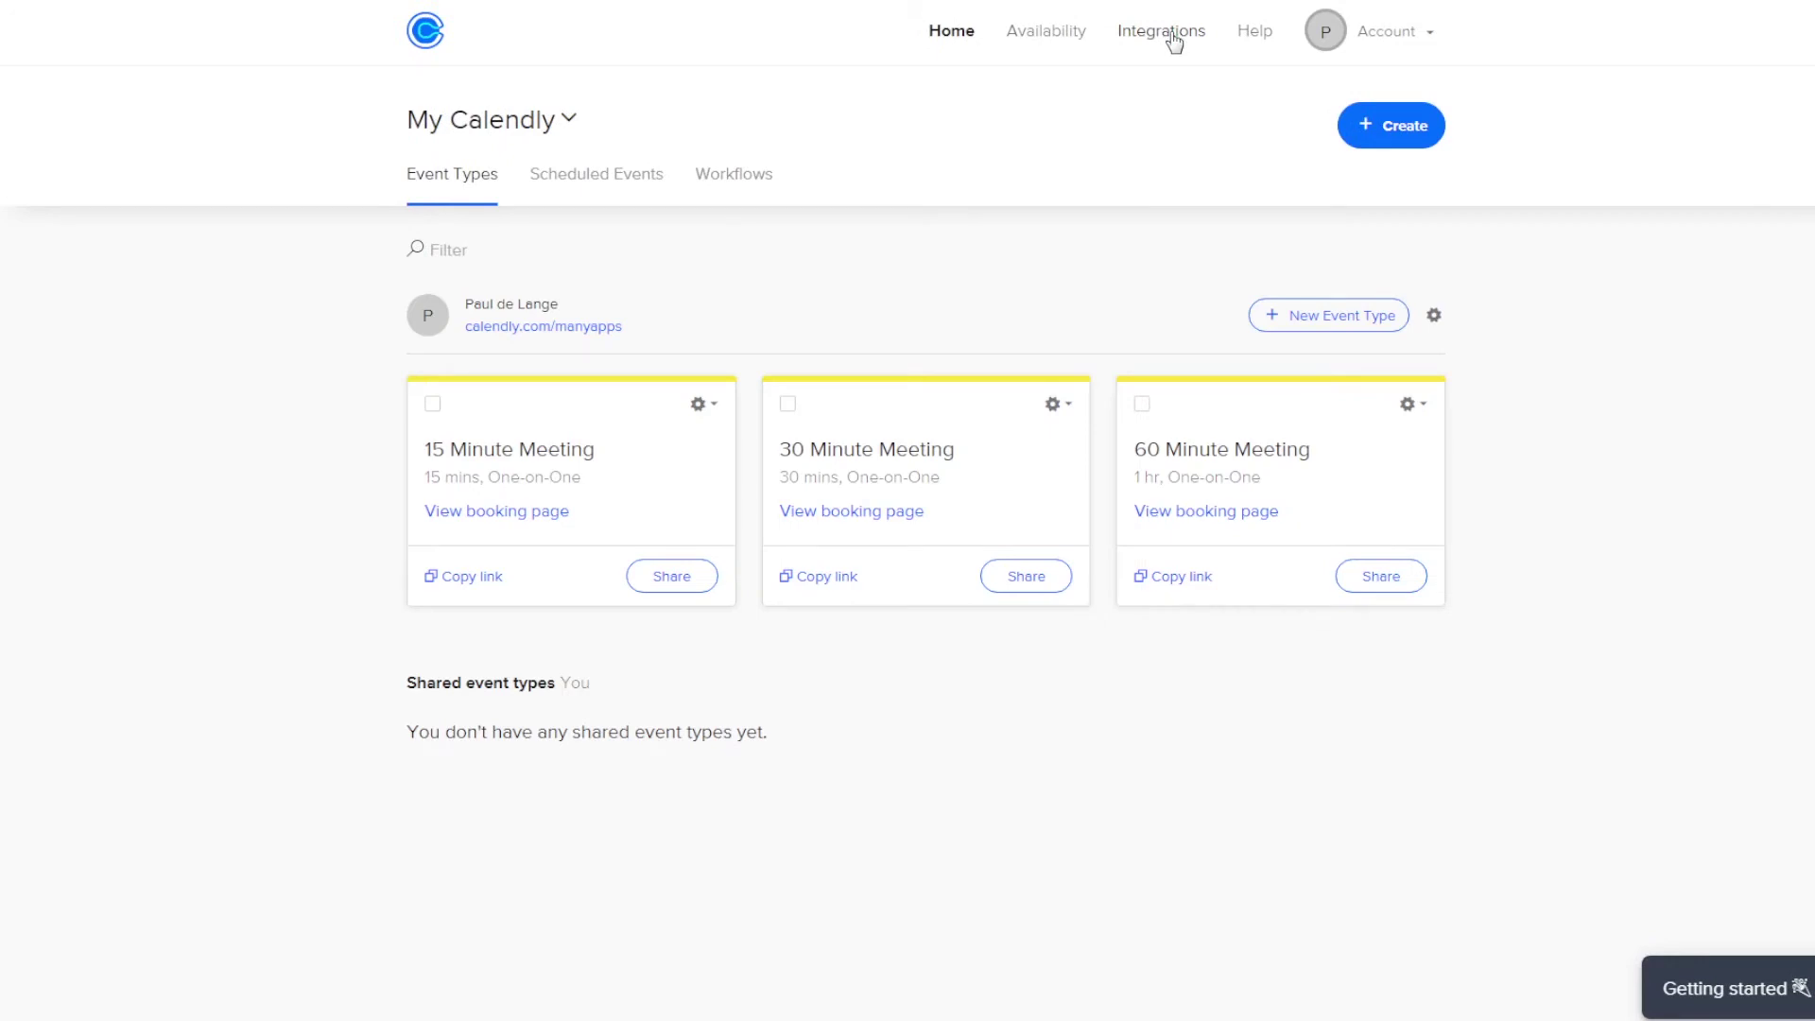
In Calendly's API & Webhooks, create a personal access token named Manyapps and copy it.
{"action": "left_click", "coordinate": [1172, 42]}
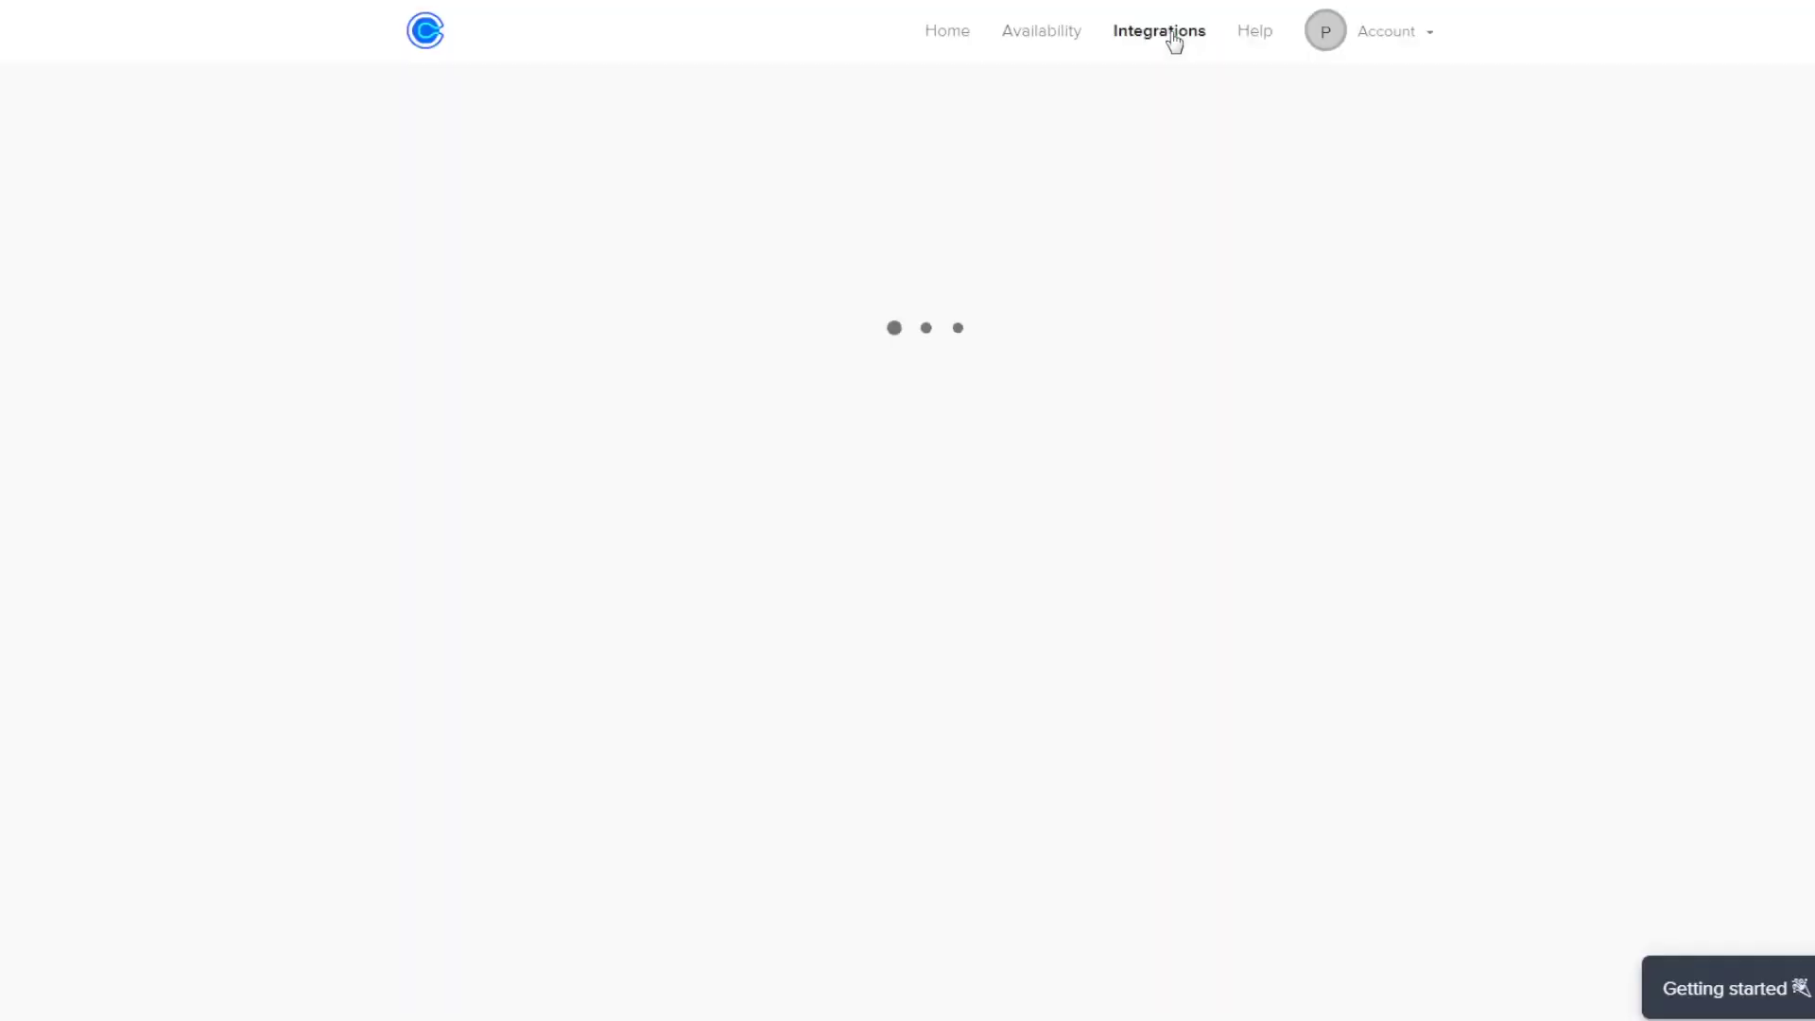
{"action": "scroll", "coordinate": [1097, 174], "scroll_direction": "down", "scroll_amount": 10}
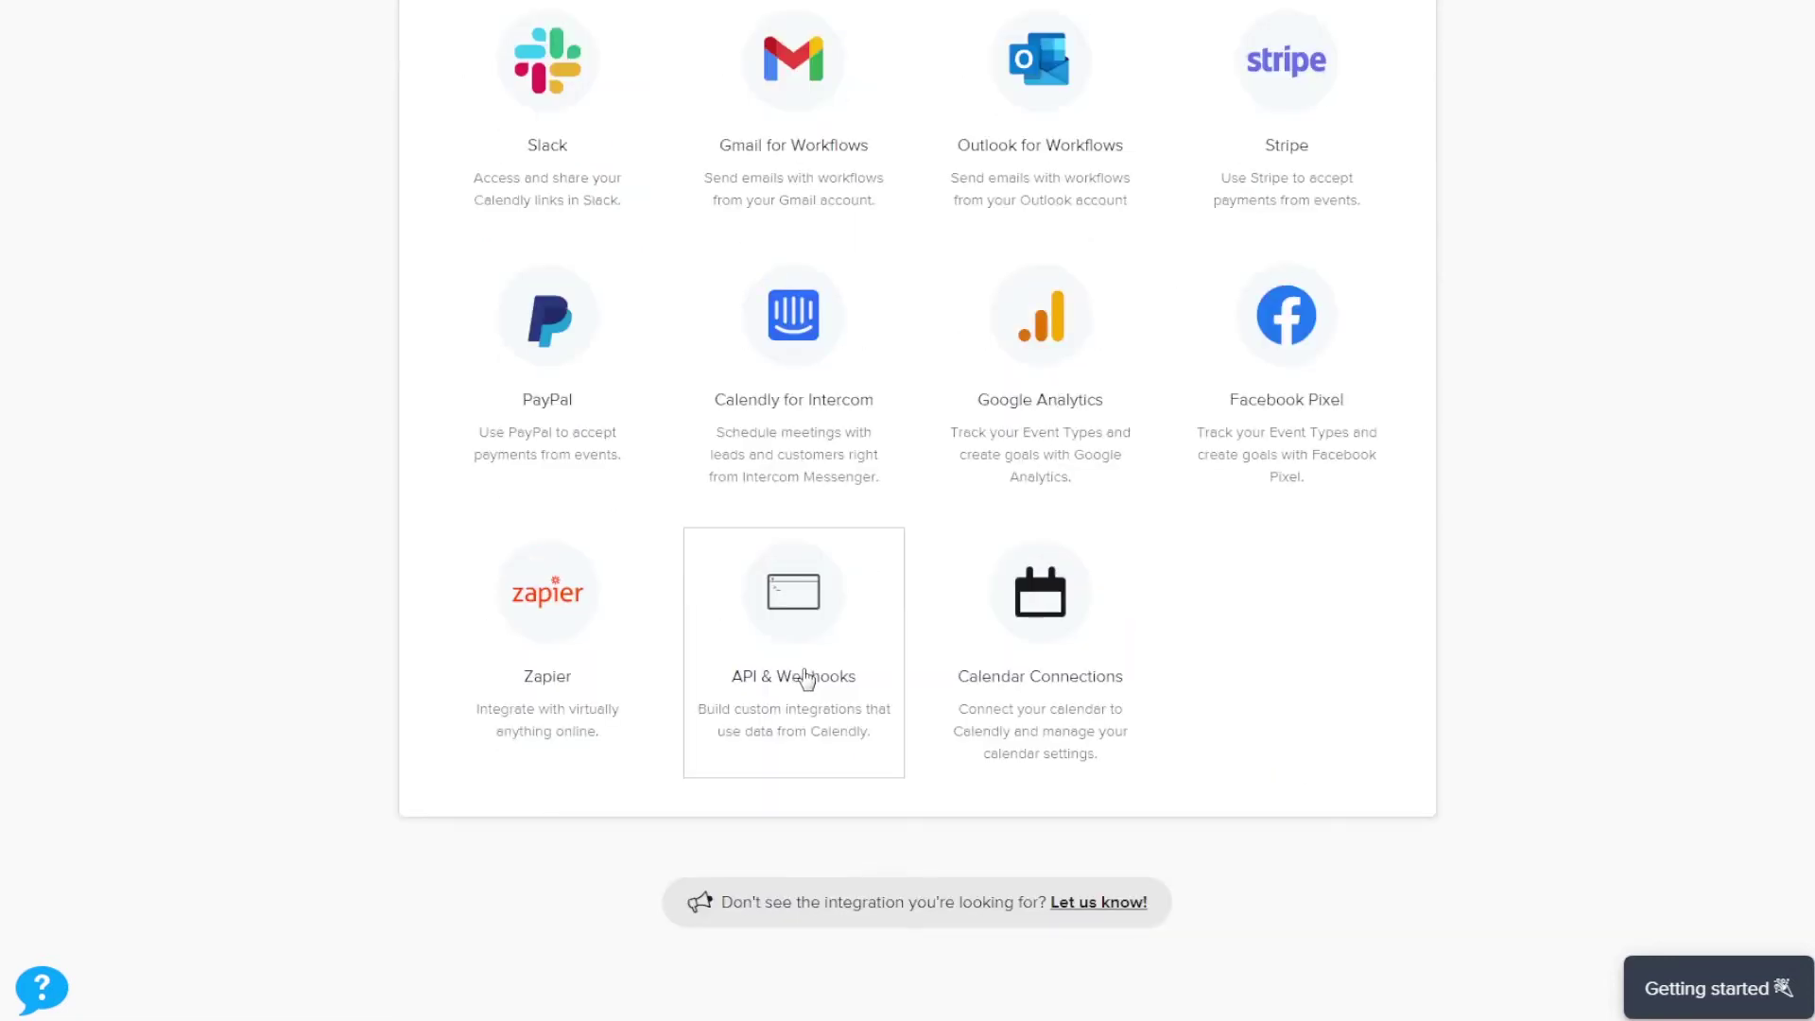
{"action": "left_click", "coordinate": [786, 682]}
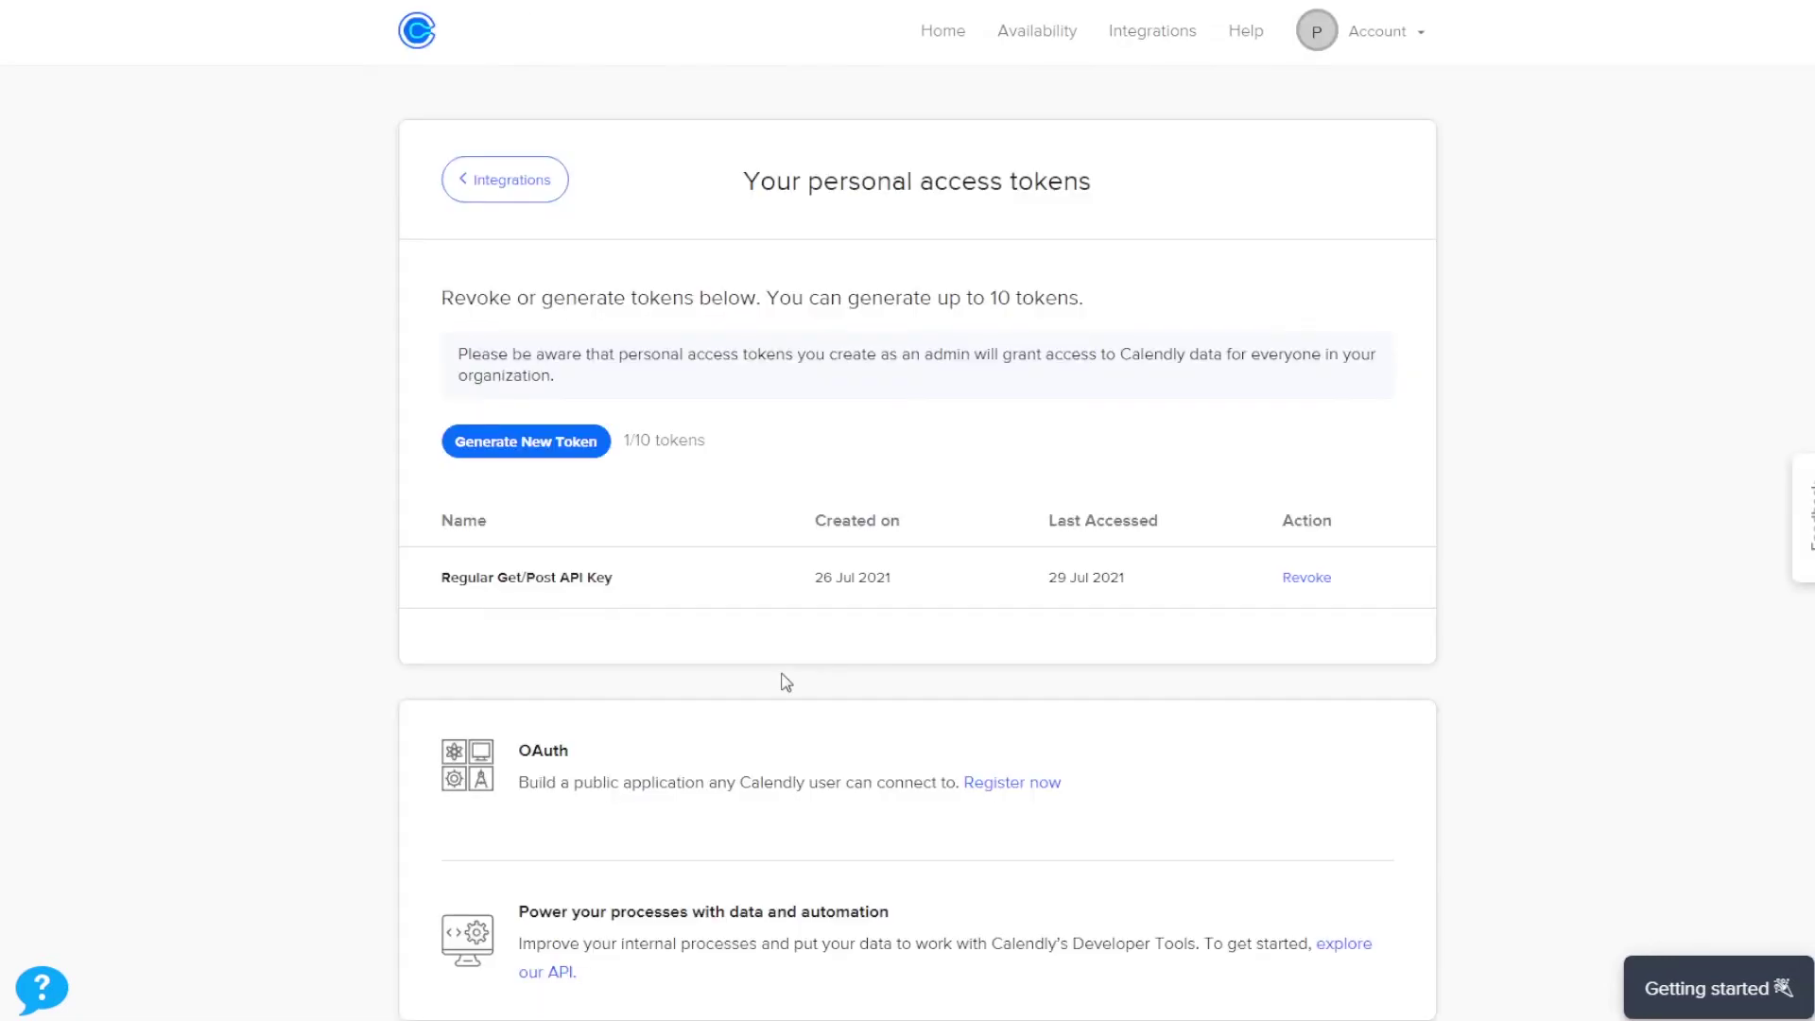
{"action": "left_click", "coordinate": [539, 461]}
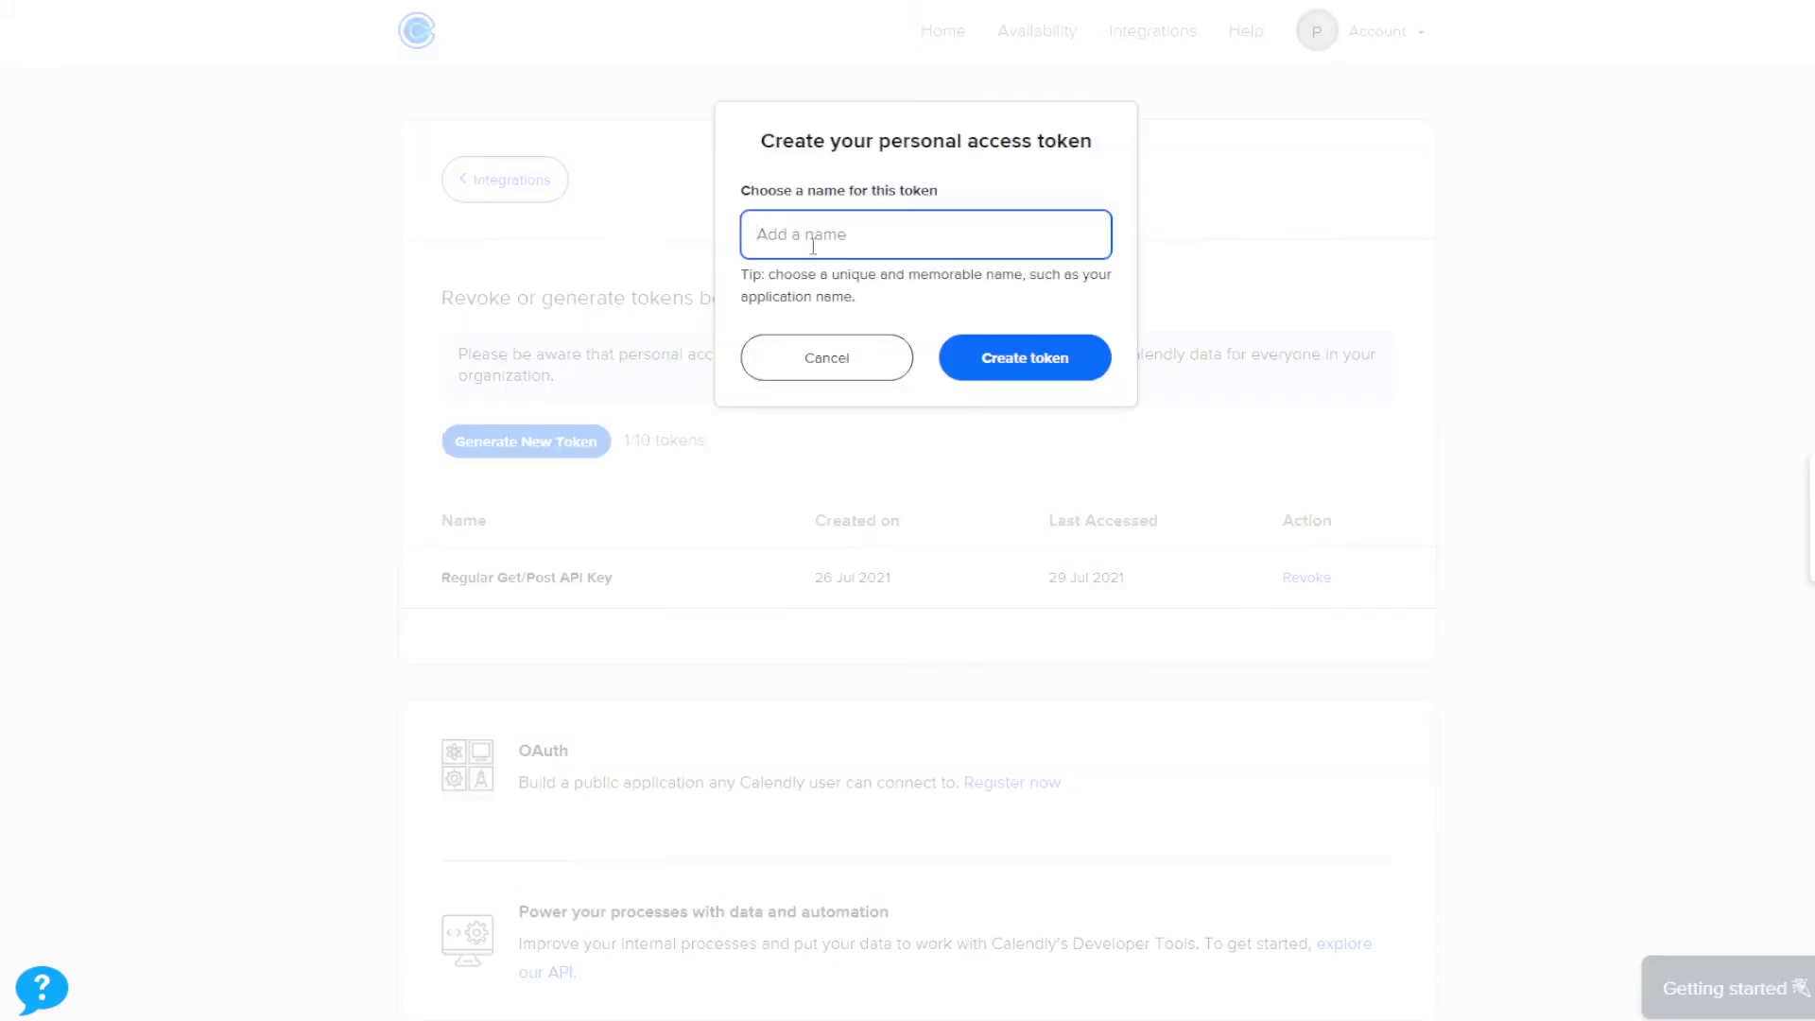
{"action": "type", "text": "Manyapps"}
{"action": "left_click", "coordinate": [1013, 351]}
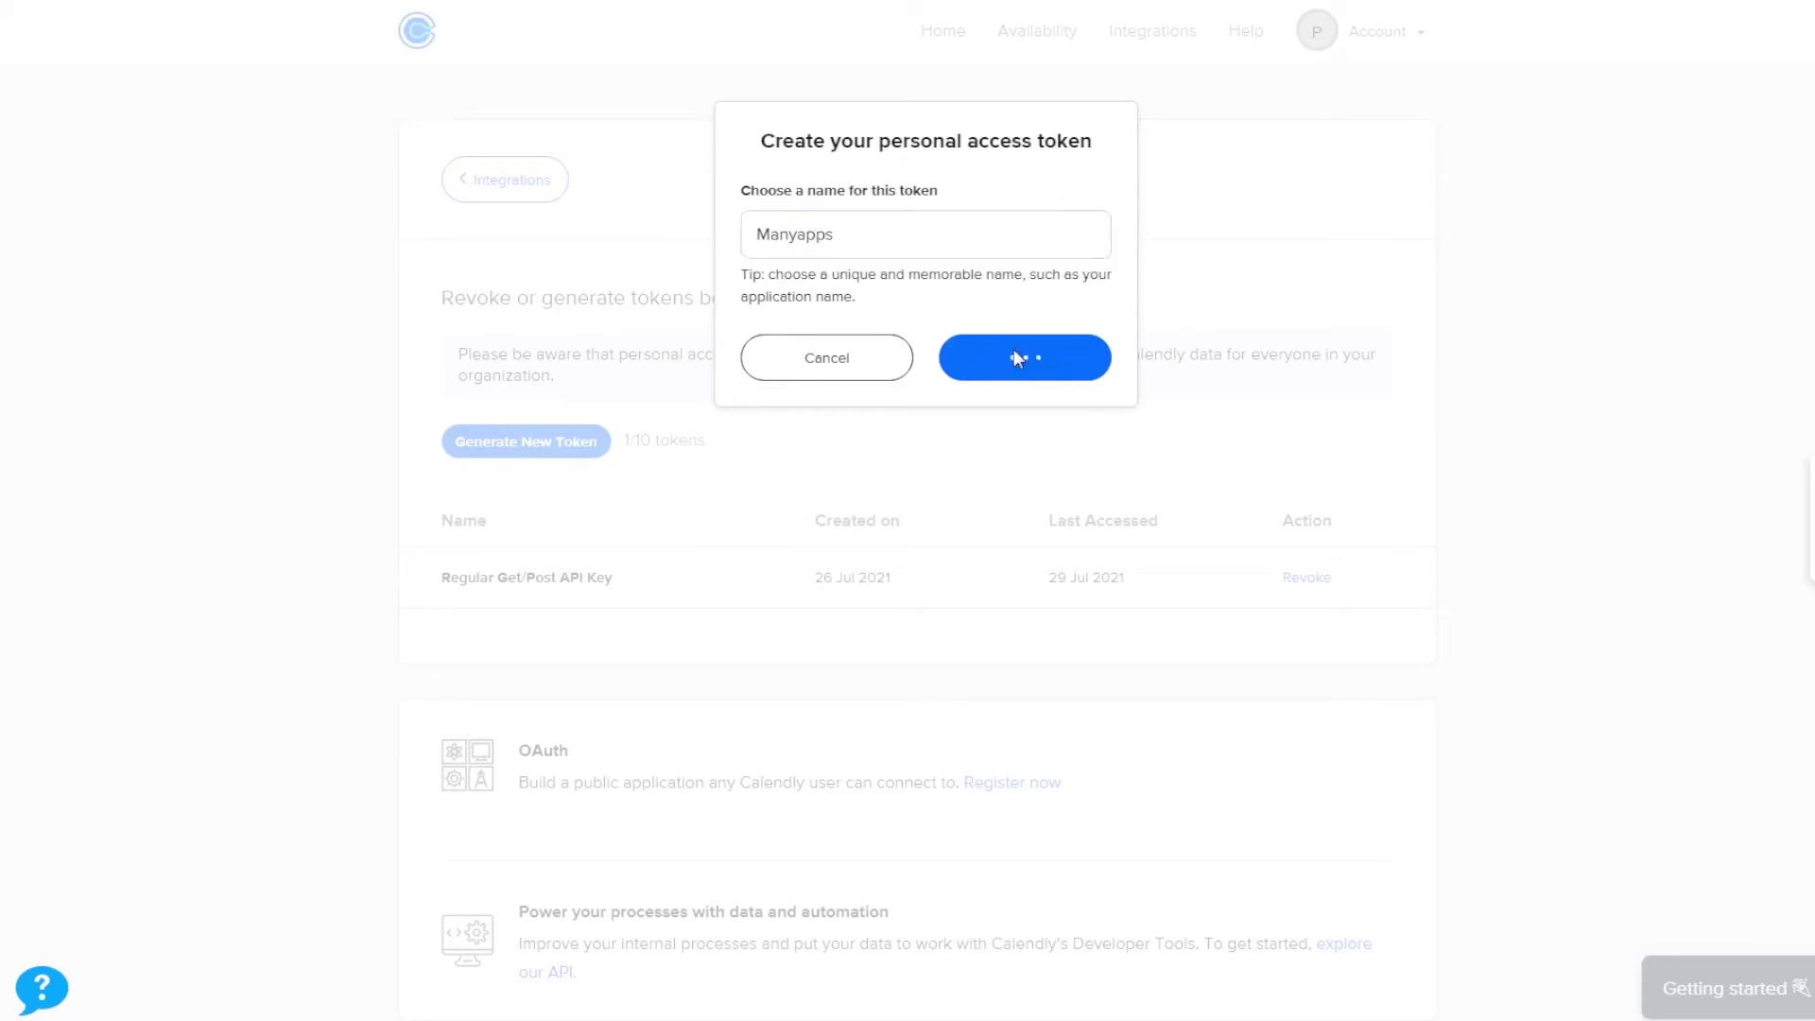
{"action": "left_click", "coordinate": [993, 338]}
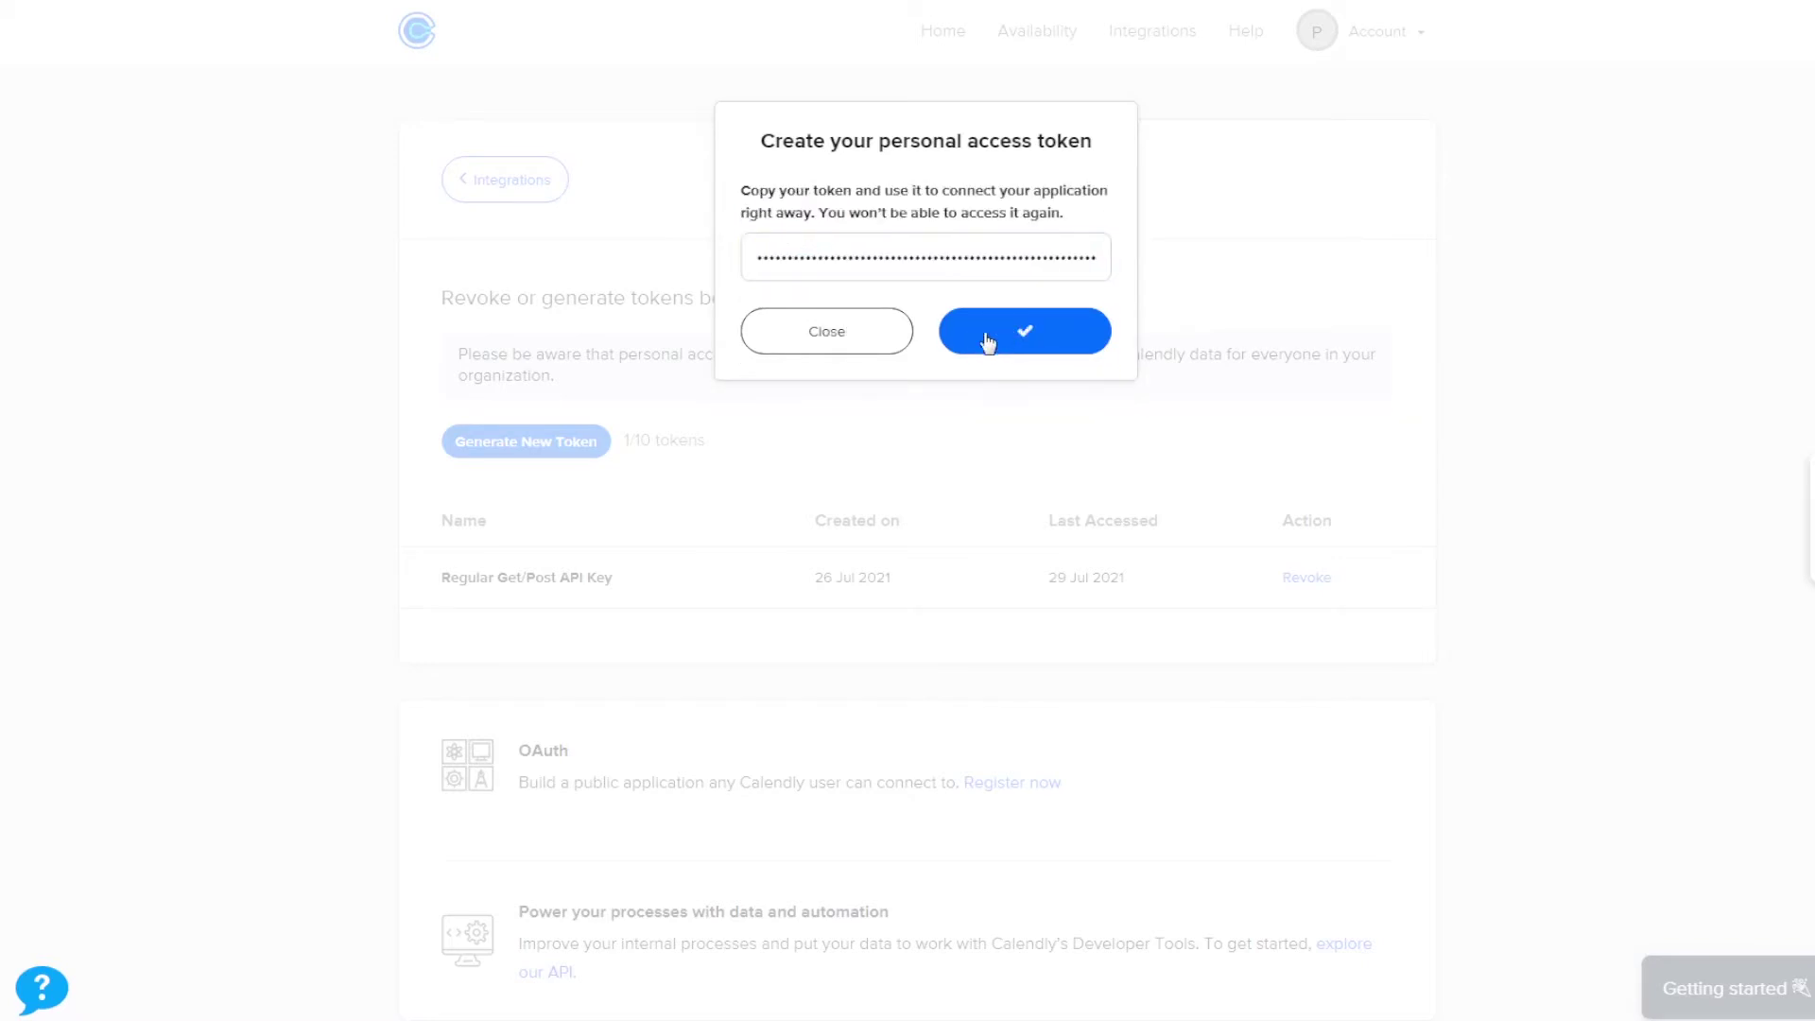
{"action": "left_click", "coordinate": [826, 332]}
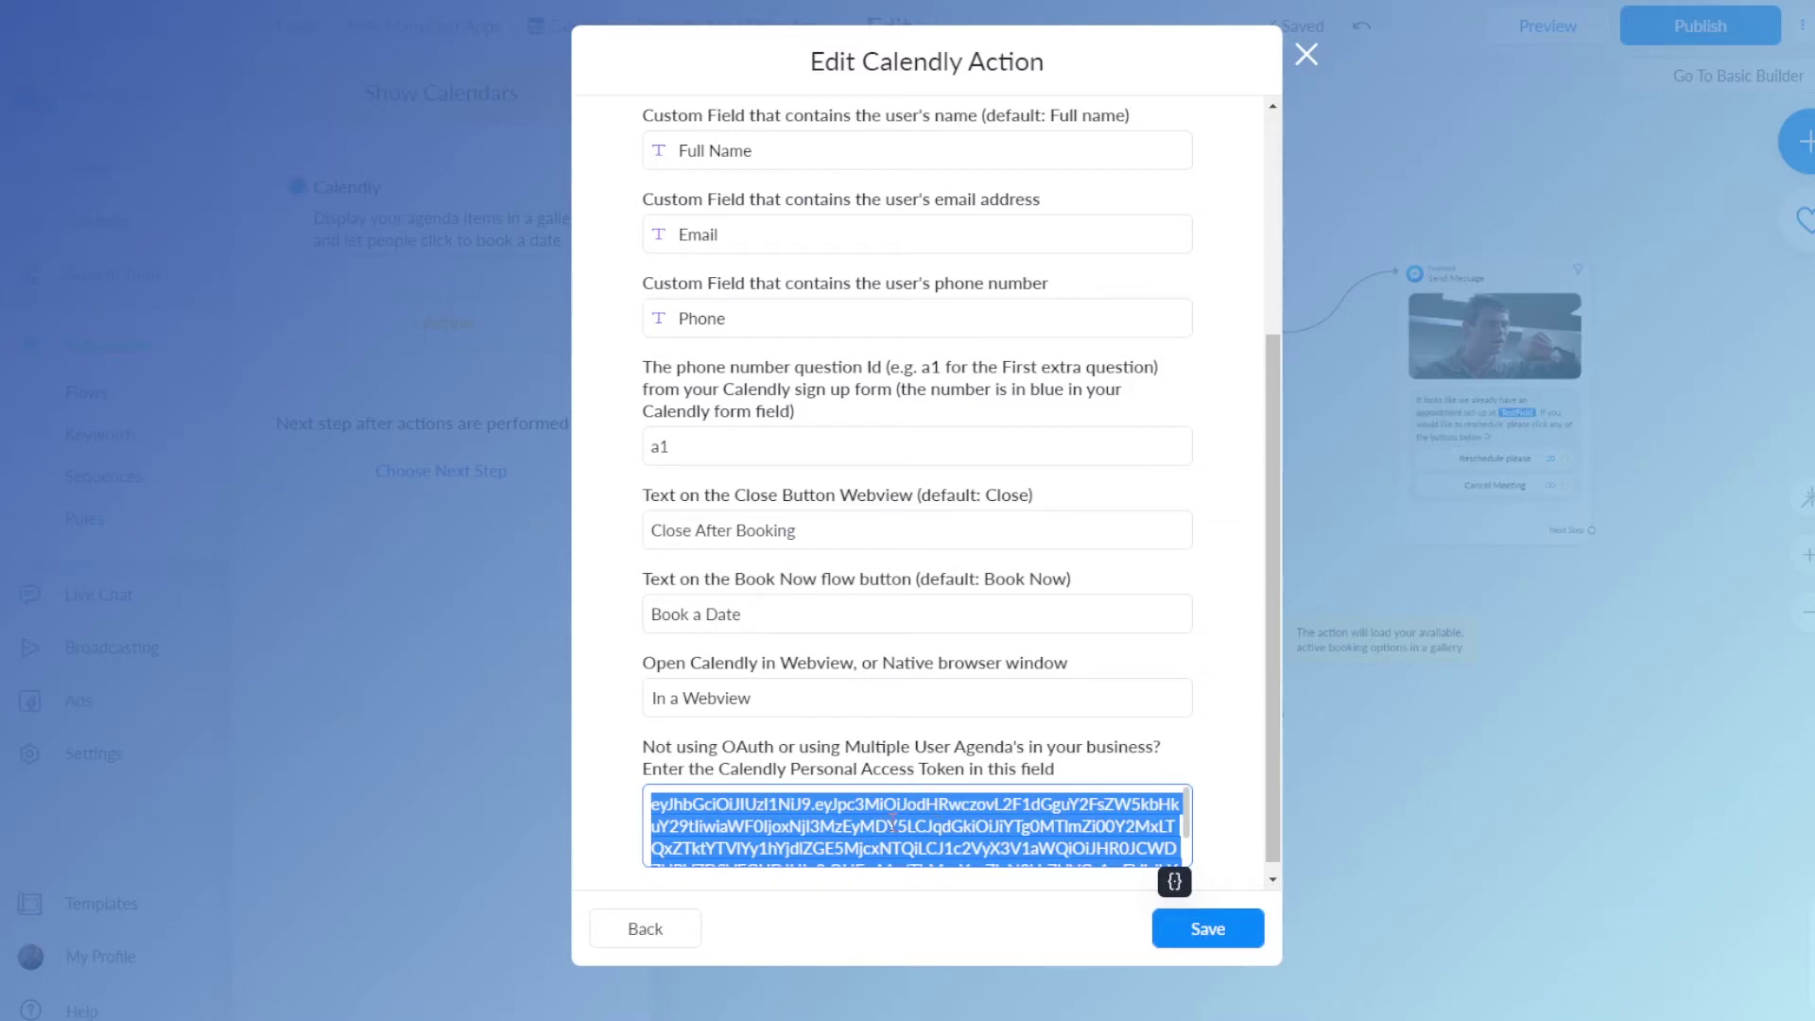
Close the Calendly action settings with the new token in place and publish the flow.
{"action": "scroll", "coordinate": [859, 888], "scroll_direction": "down", "scroll_amount": 1}
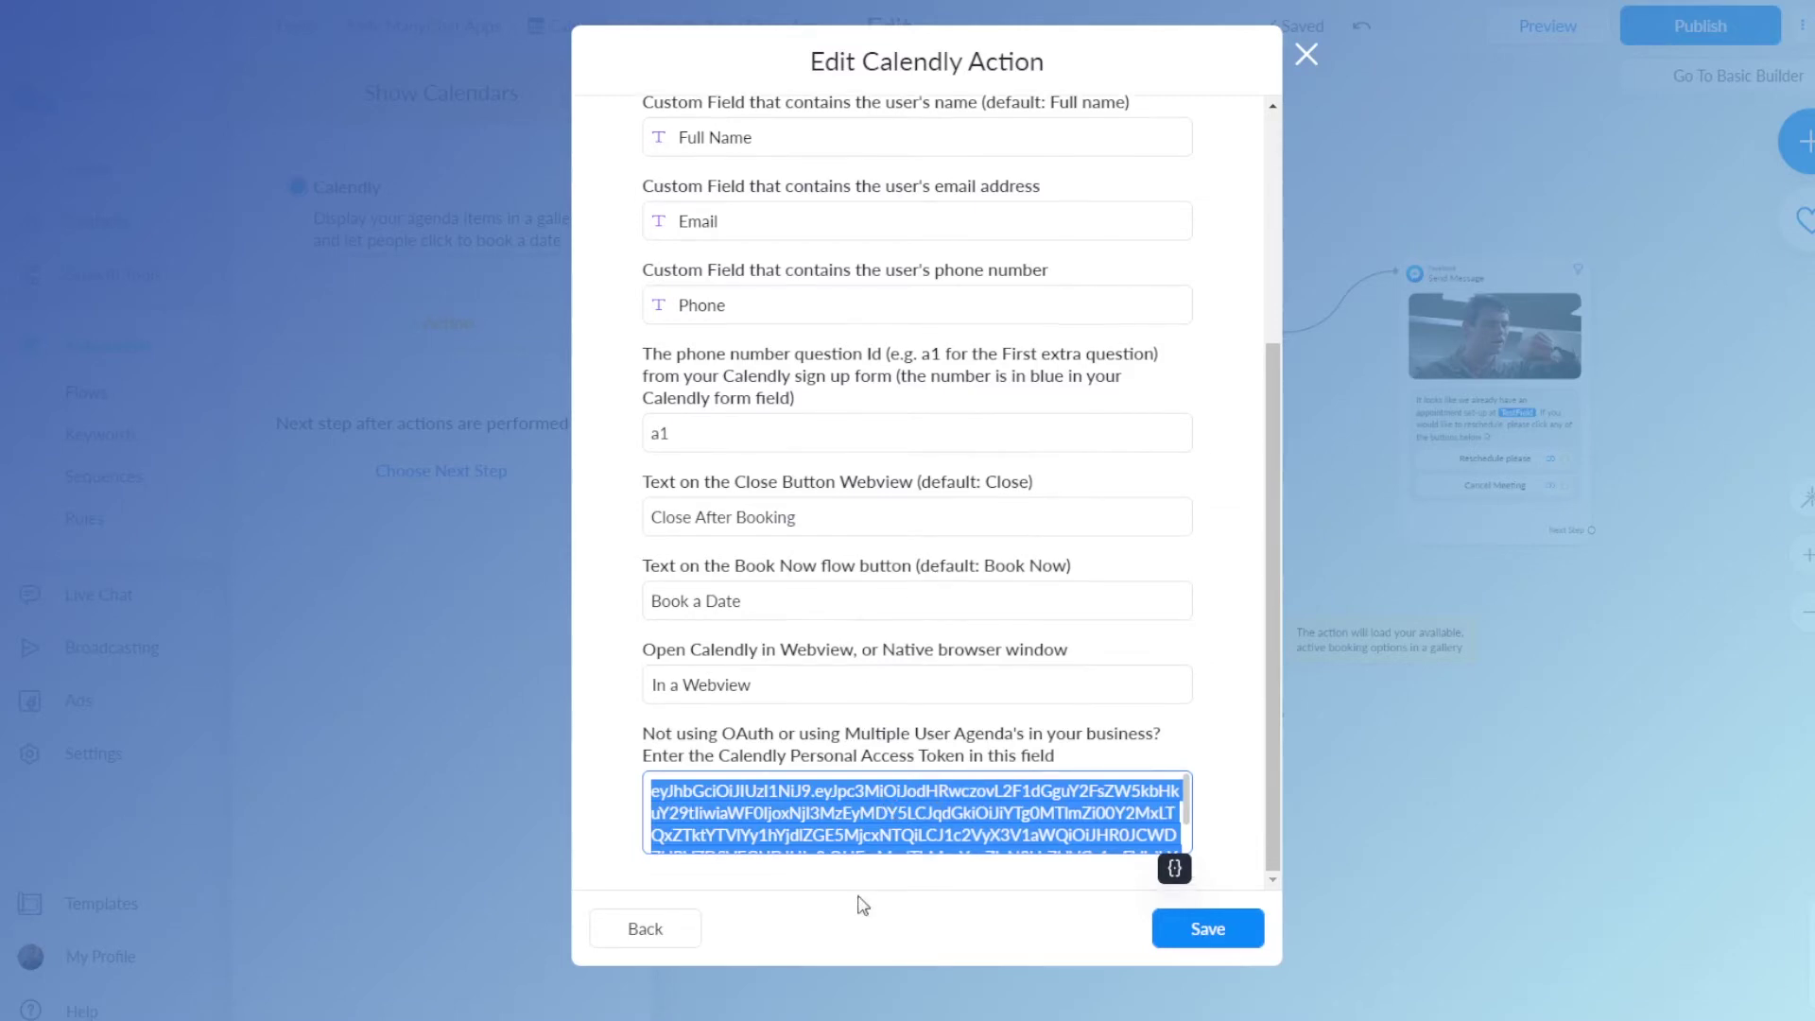
{"action": "scroll", "coordinate": [927, 863], "scroll_direction": "up", "scroll_amount": 1}
{"action": "scroll", "coordinate": [1028, 657], "scroll_direction": "up", "scroll_amount": 5}
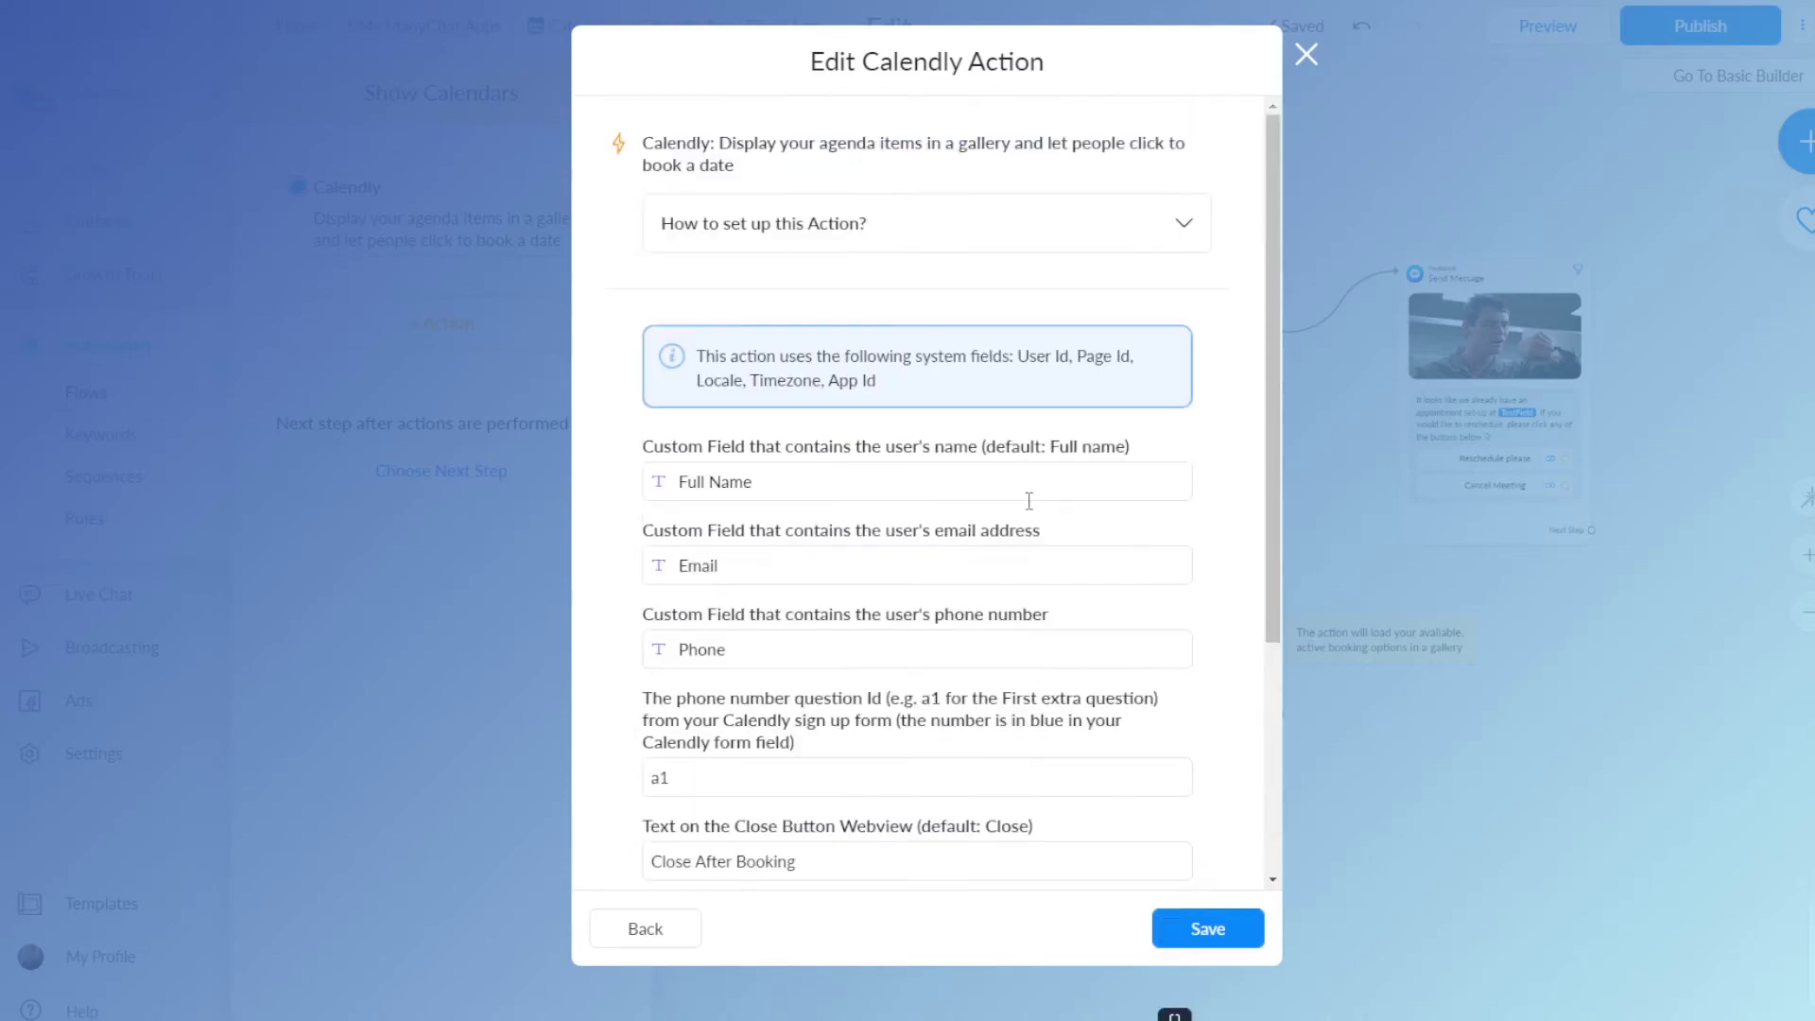
{"action": "left_click", "coordinate": [1308, 57]}
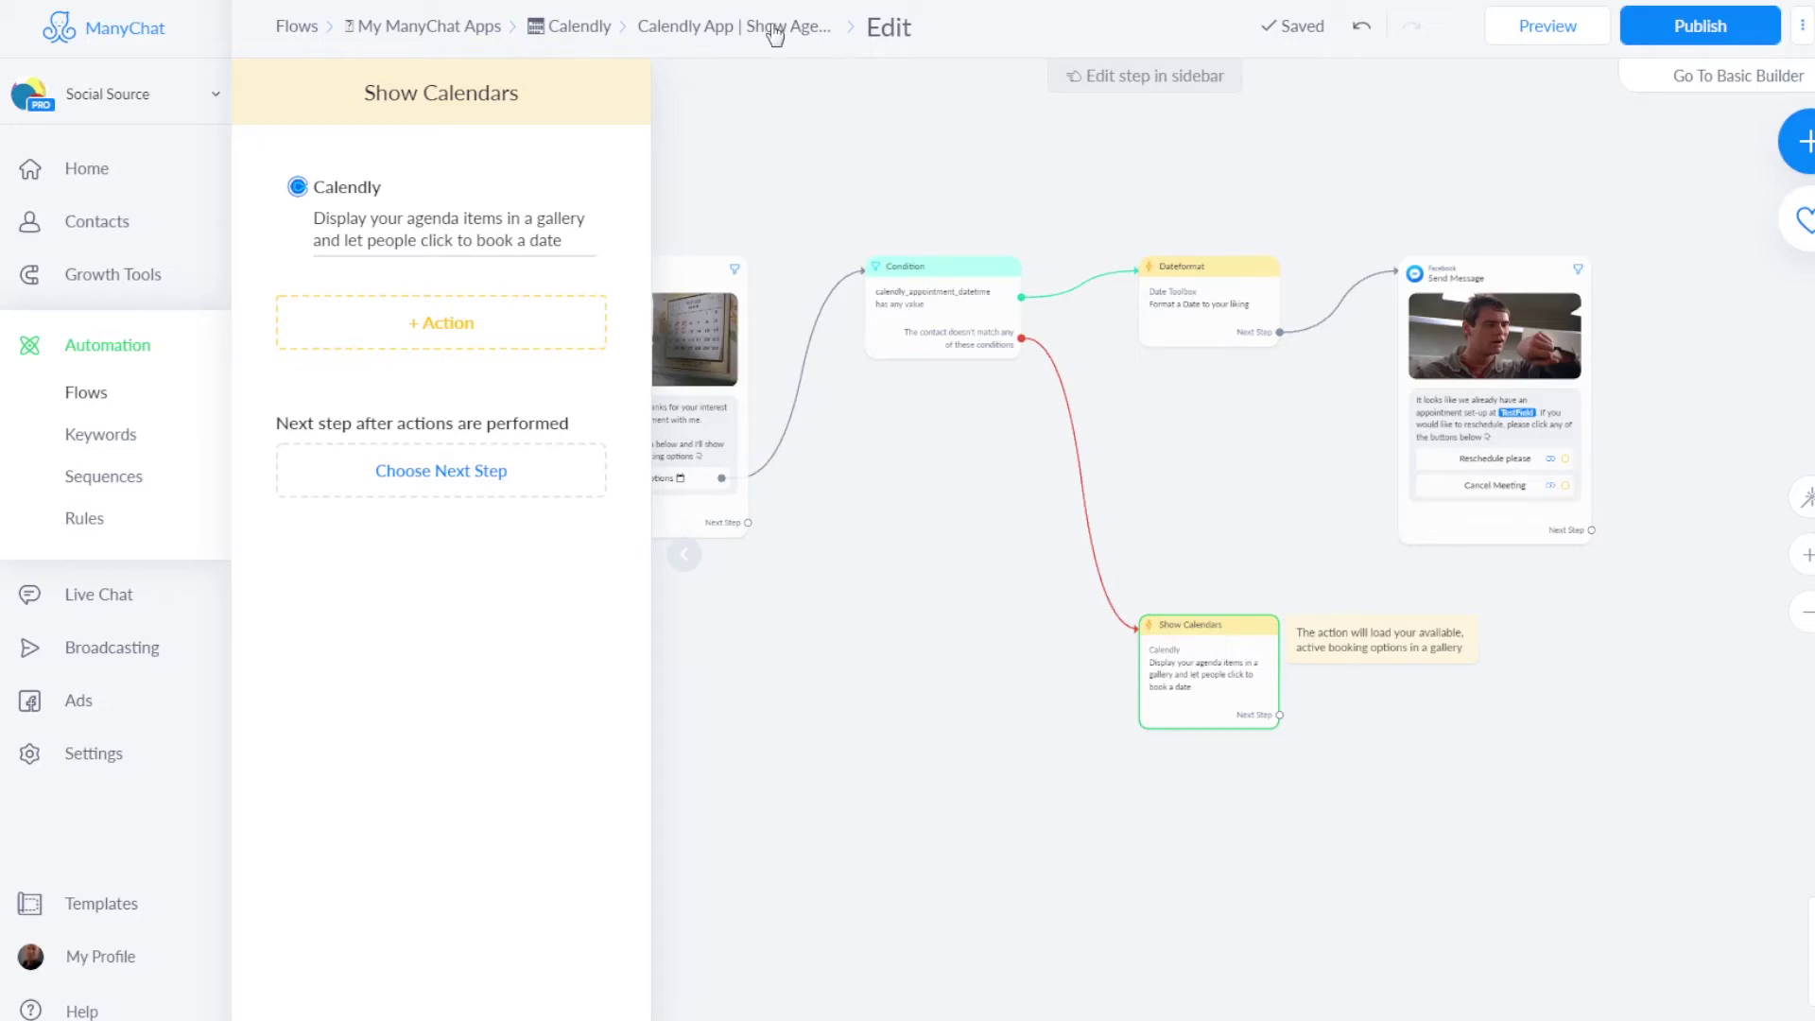
{"action": "left_click", "coordinate": [1693, 25]}
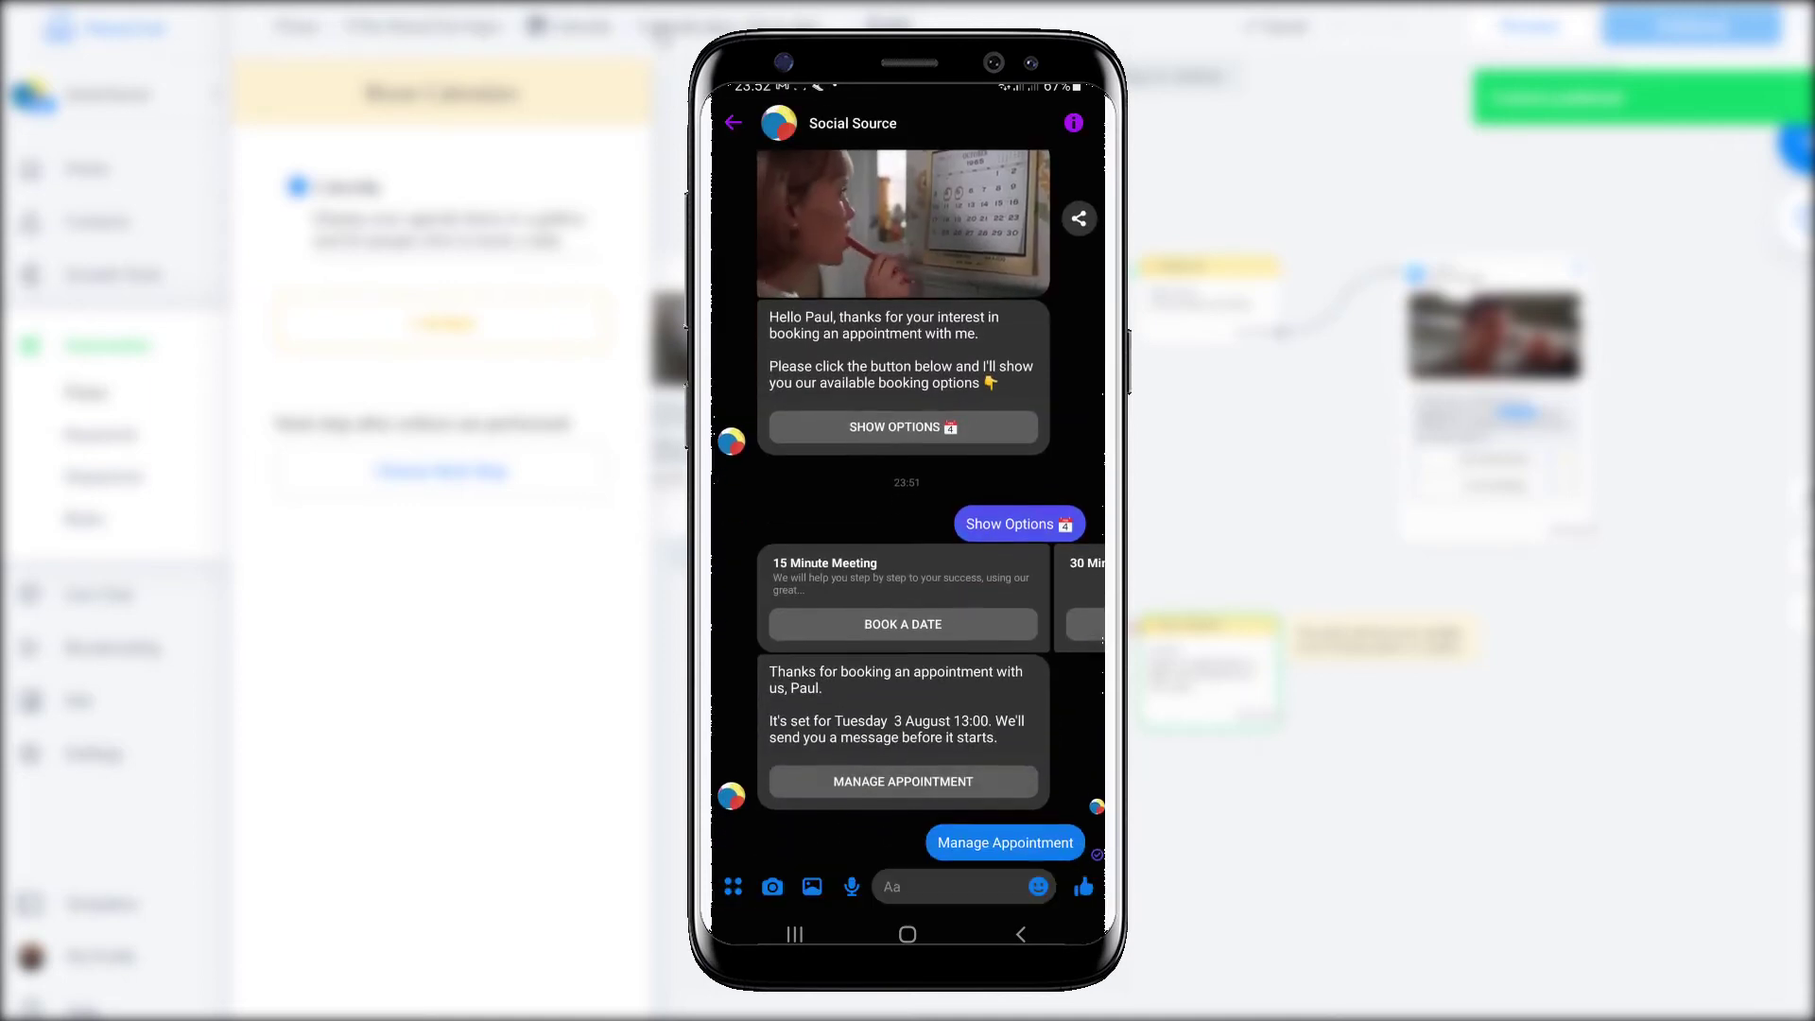
Return to the Calendly folder, where Show Agendas now shows as just modified.
{"action": "left_click", "coordinate": [577, 29]}
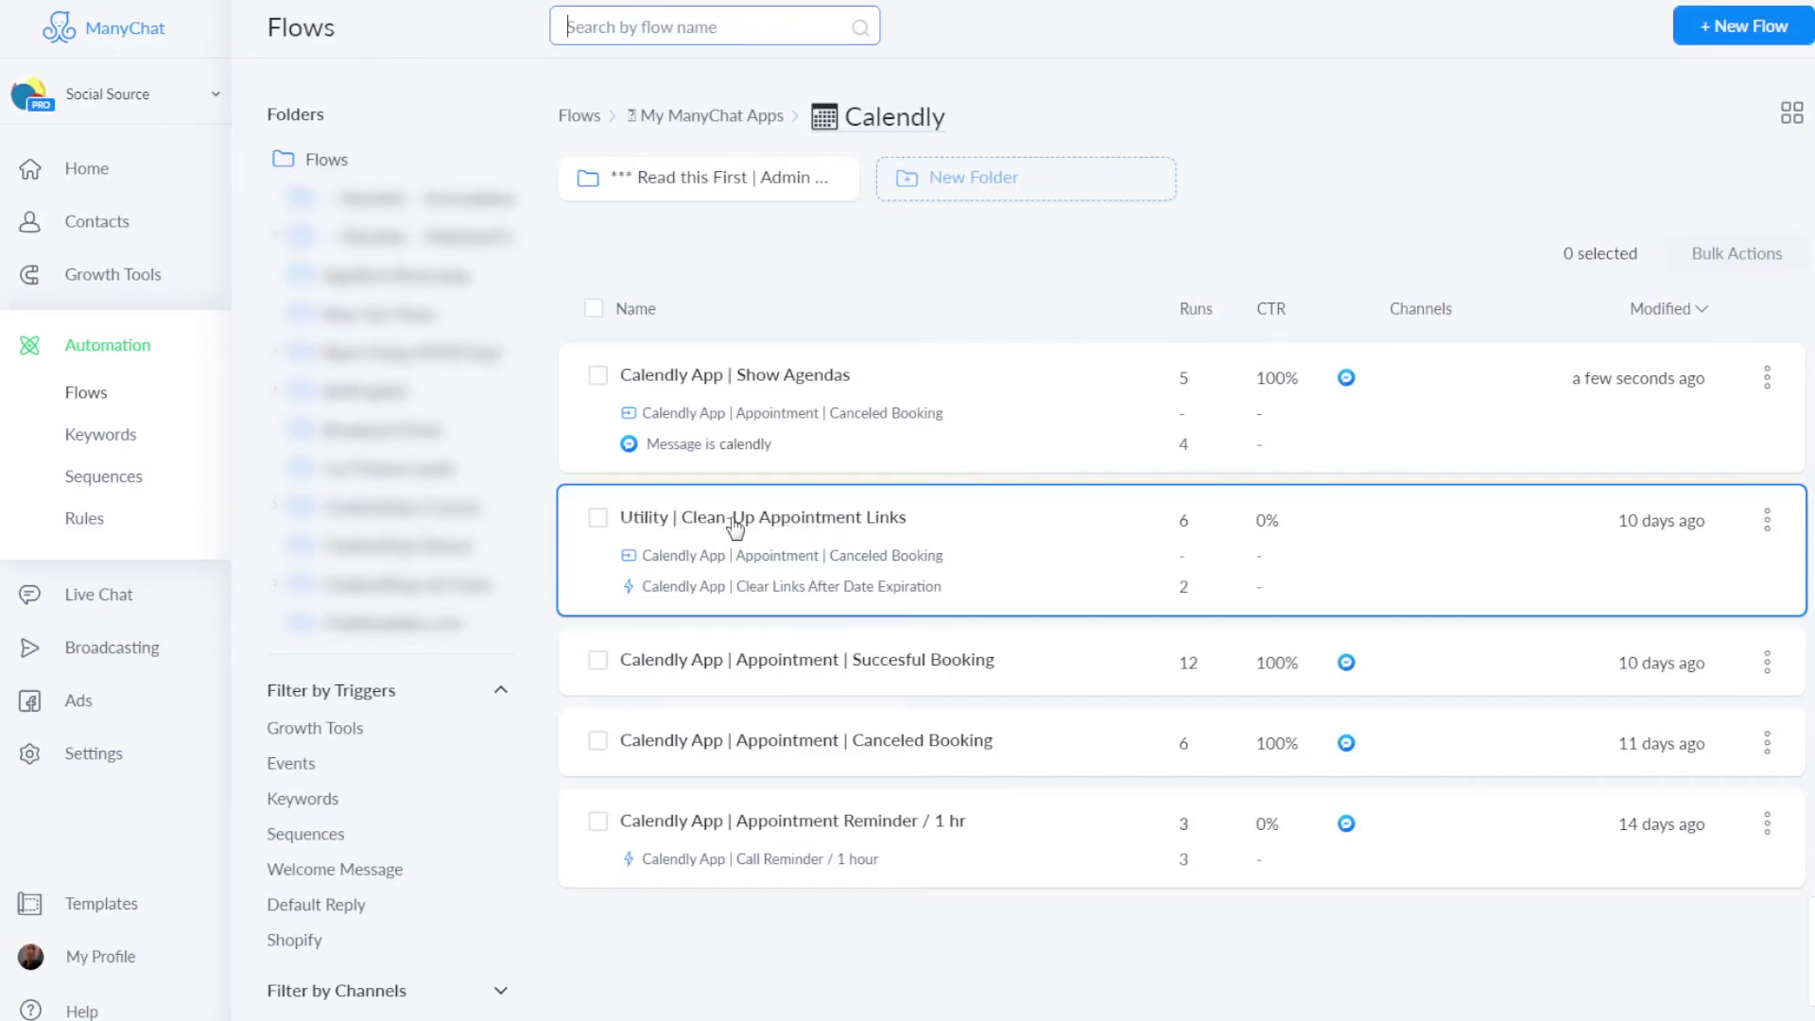
{"action": "left_click", "coordinate": [736, 526]}
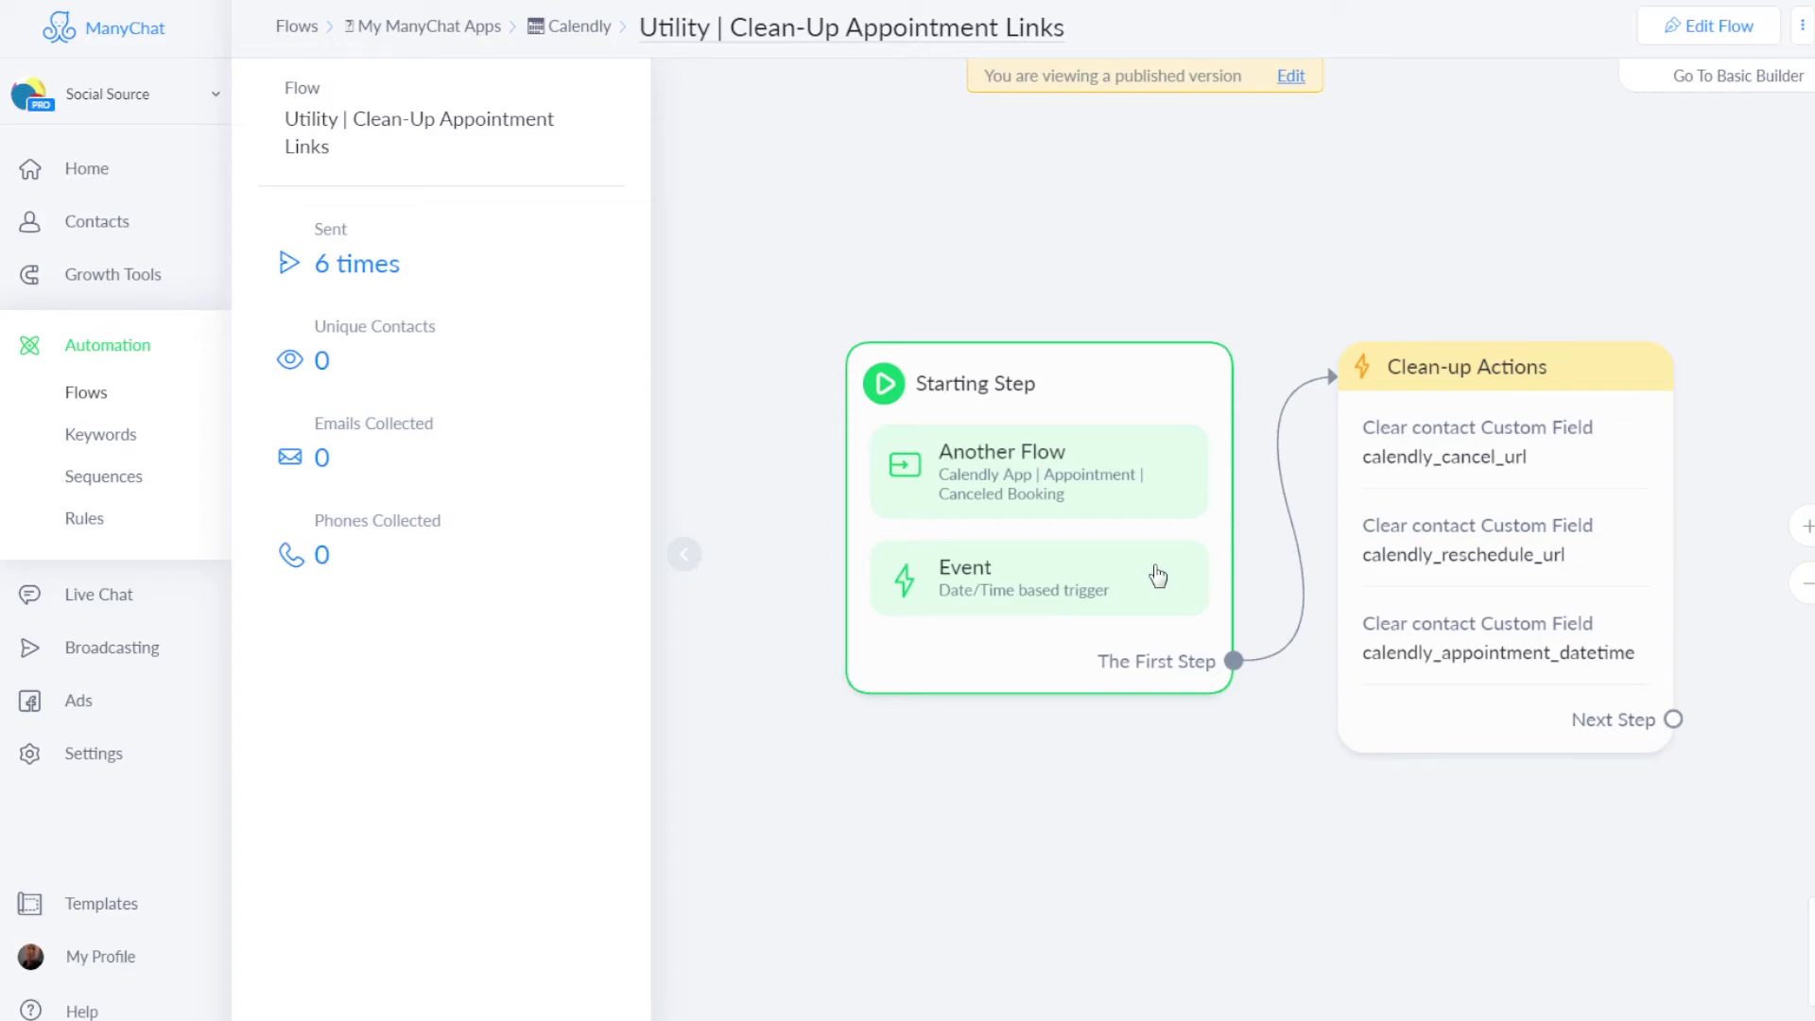
{"action": "left_click", "coordinate": [573, 28]}
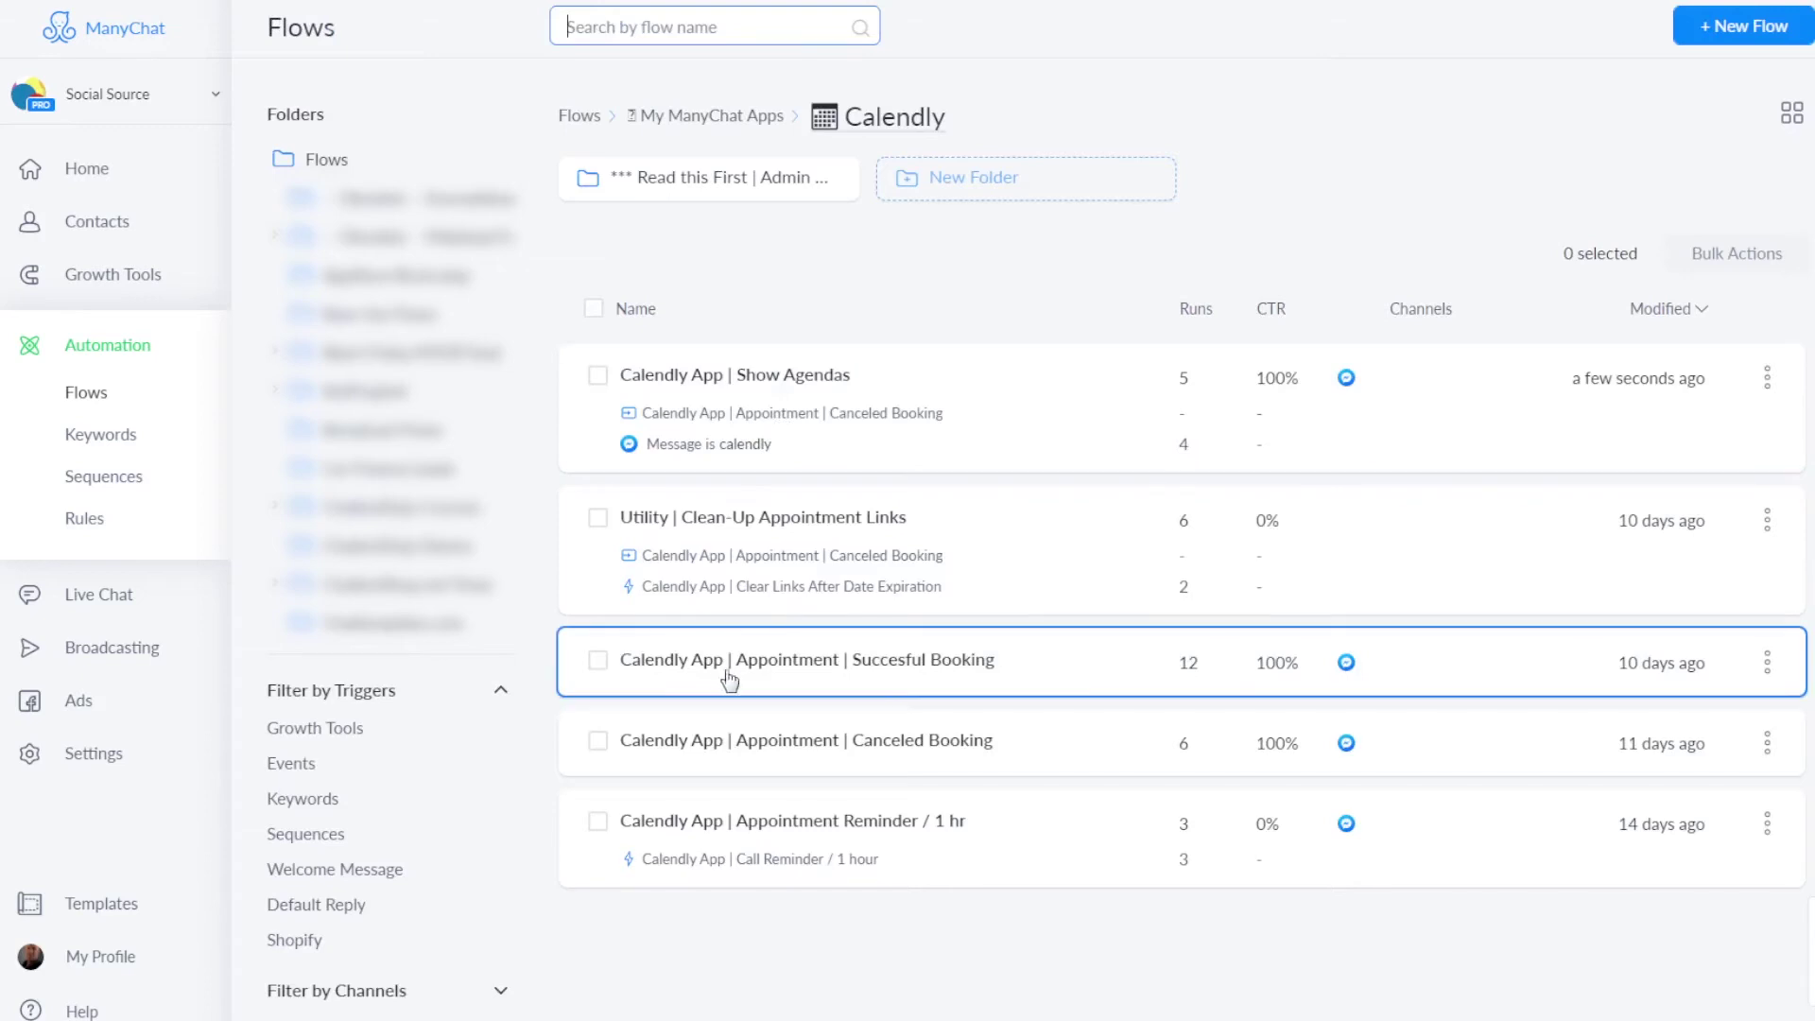
Inspect the Successful Booking flow's confirmation messages, then return to the Calendly folder's flow list.
{"action": "left_click", "coordinate": [828, 669]}
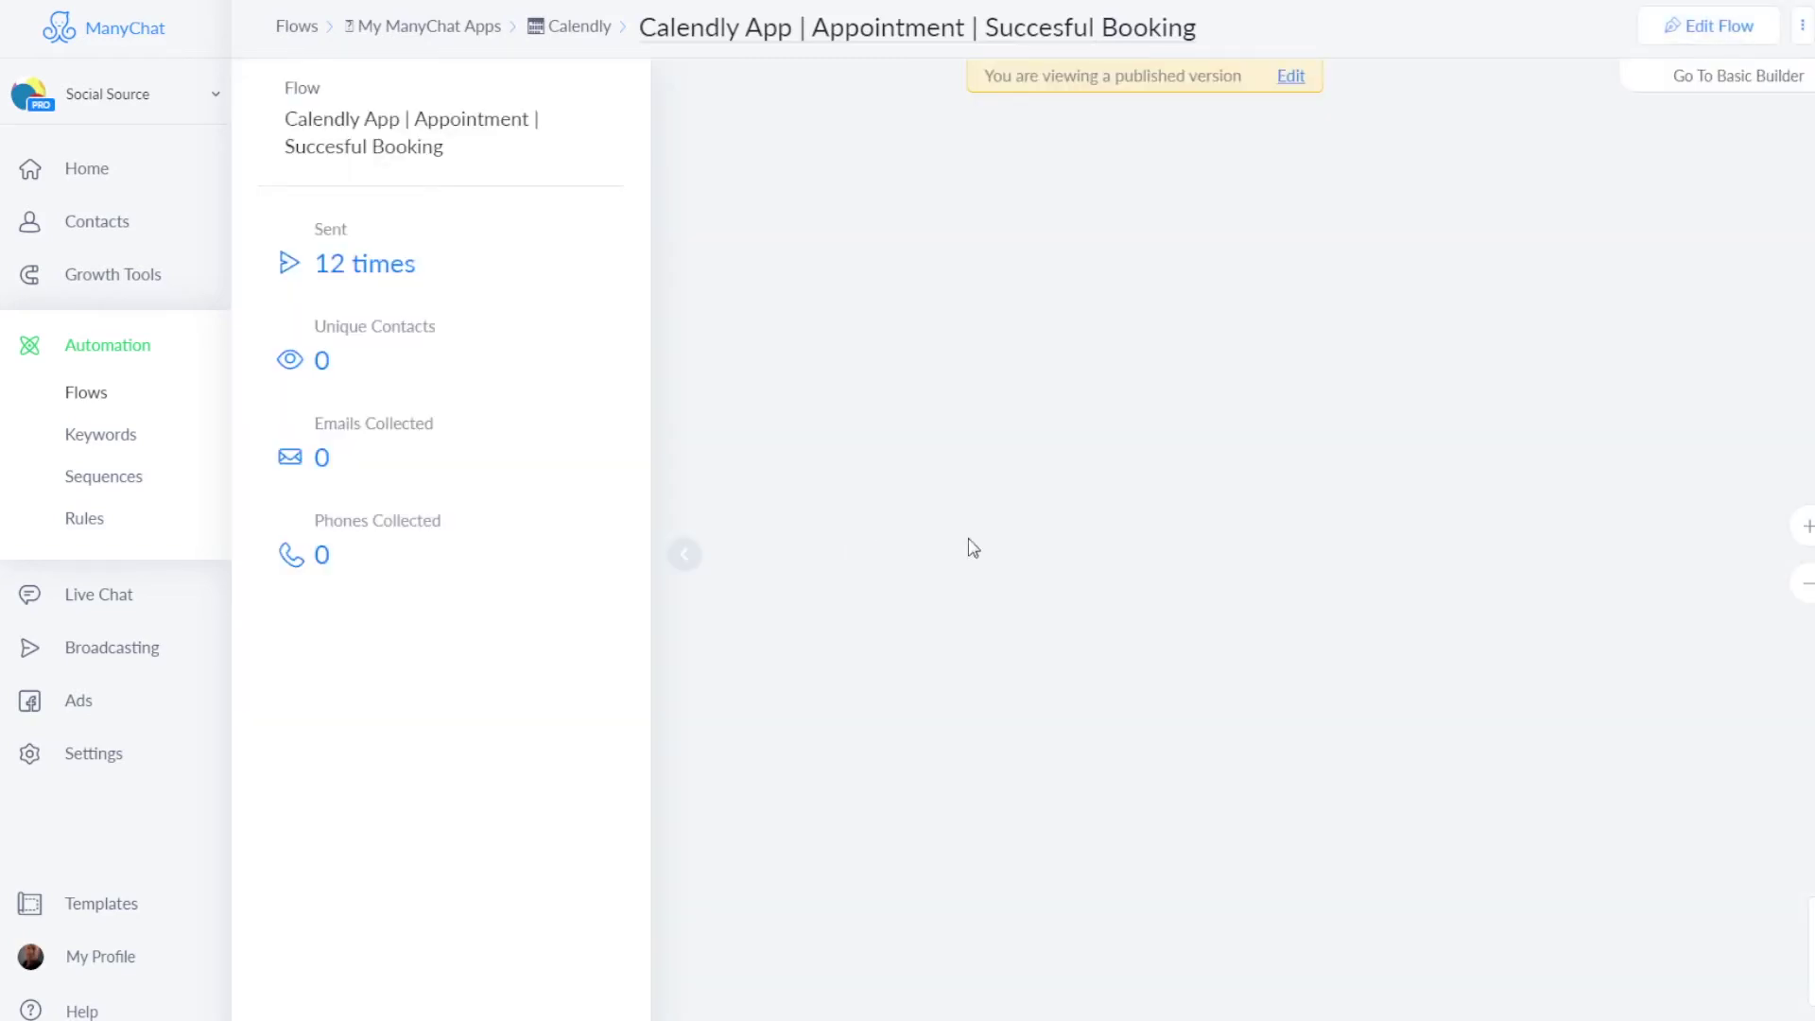
{"action": "left_click_drag", "start_coordinate": [1483, 445], "coordinate": [1264, 405]}
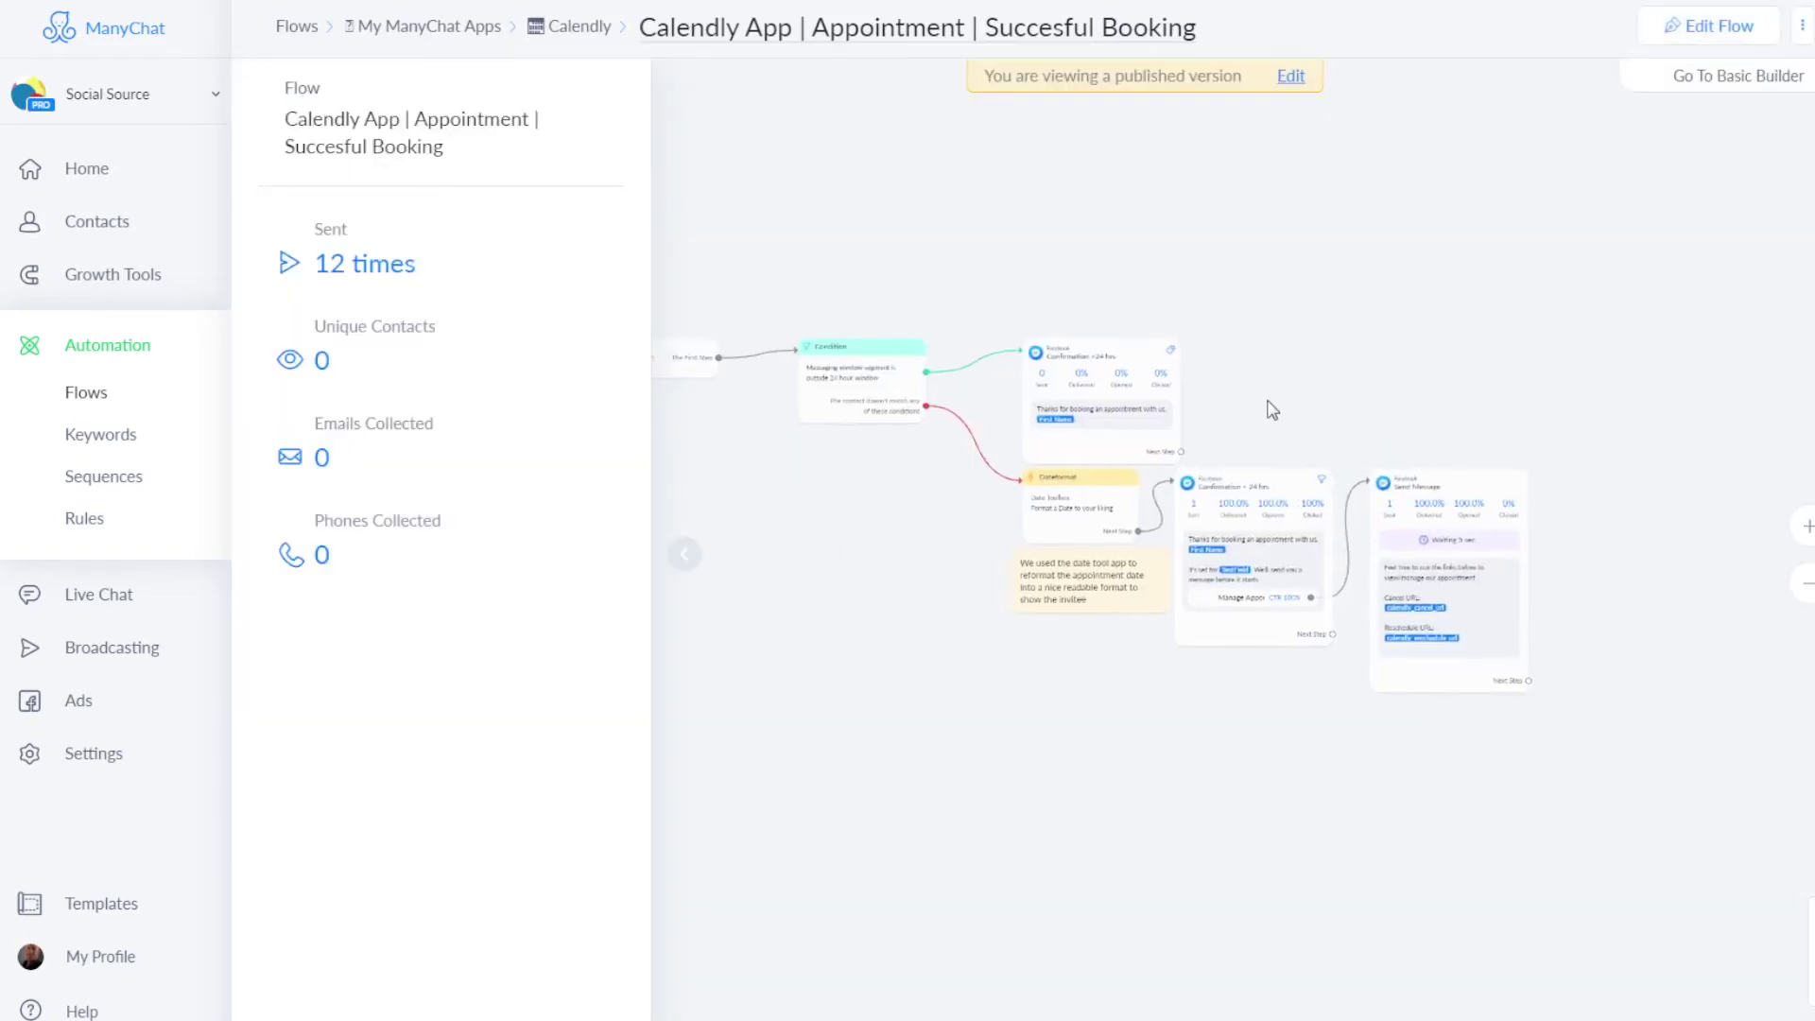
{"action": "scroll", "coordinate": [1158, 464], "scroll_direction": "up", "scroll_amount": 3}
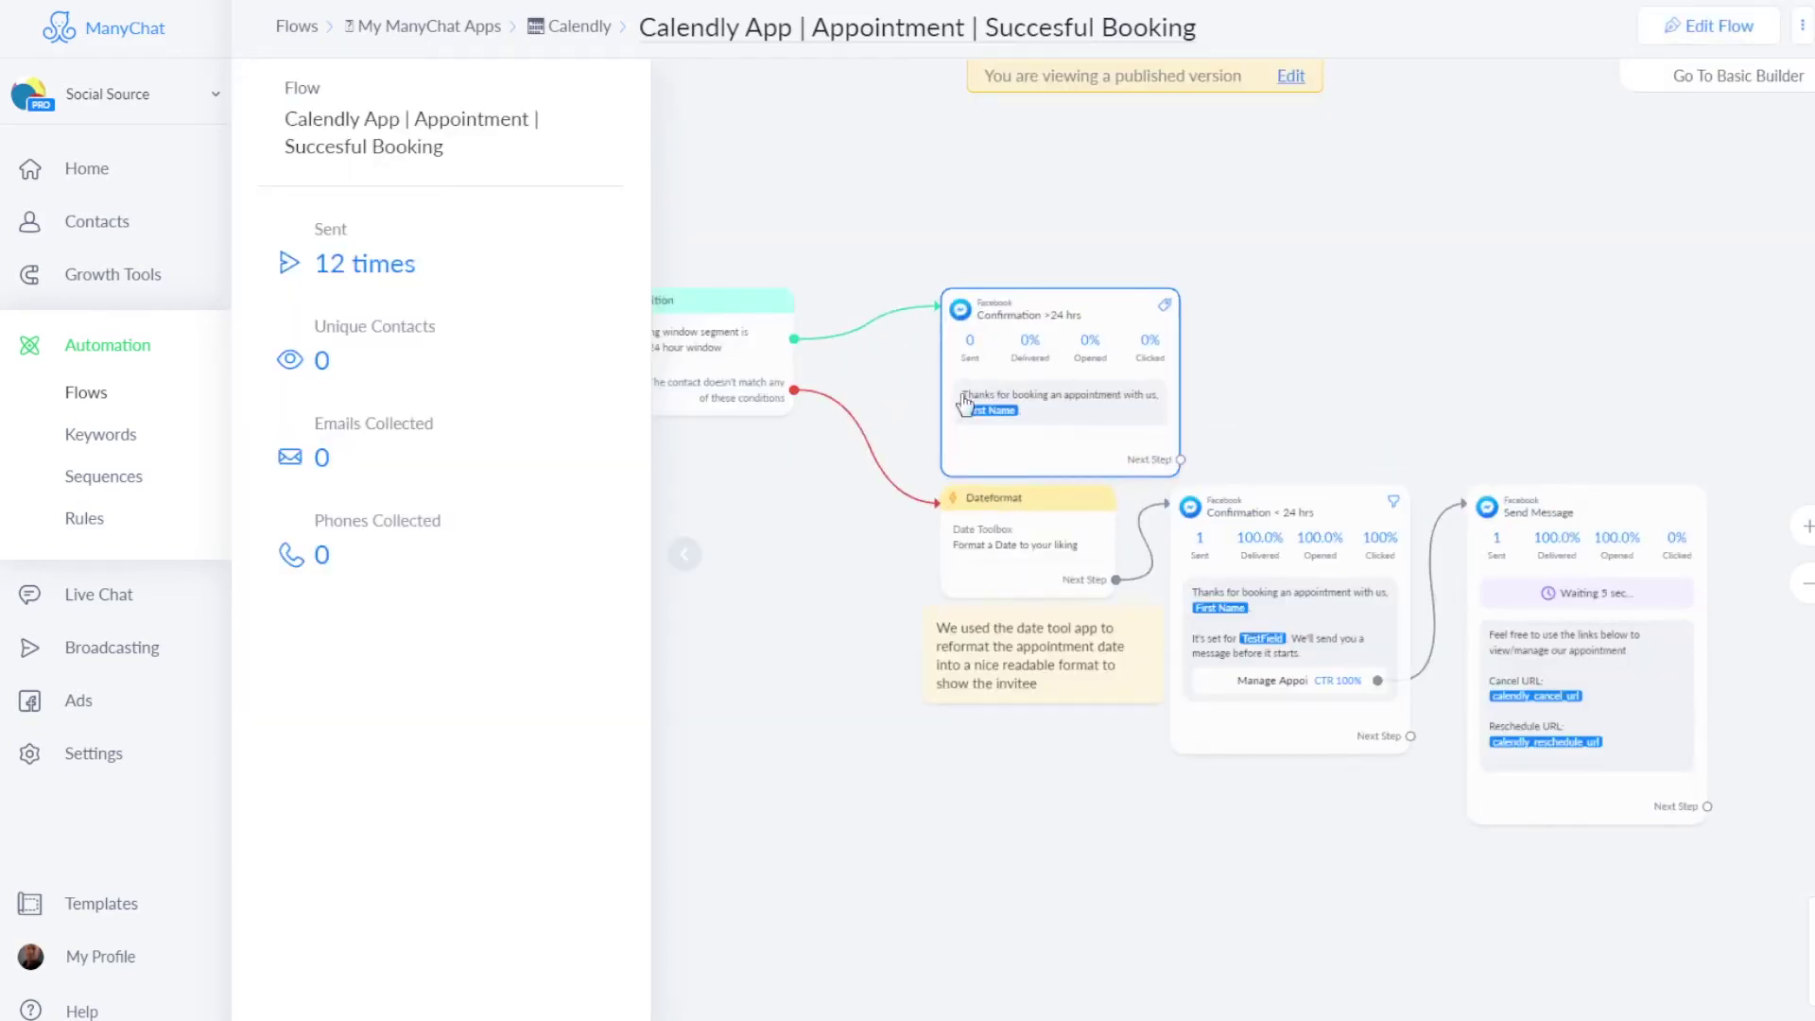
{"action": "left_click_drag", "start_coordinate": [1224, 823], "coordinate": [1144, 806]}
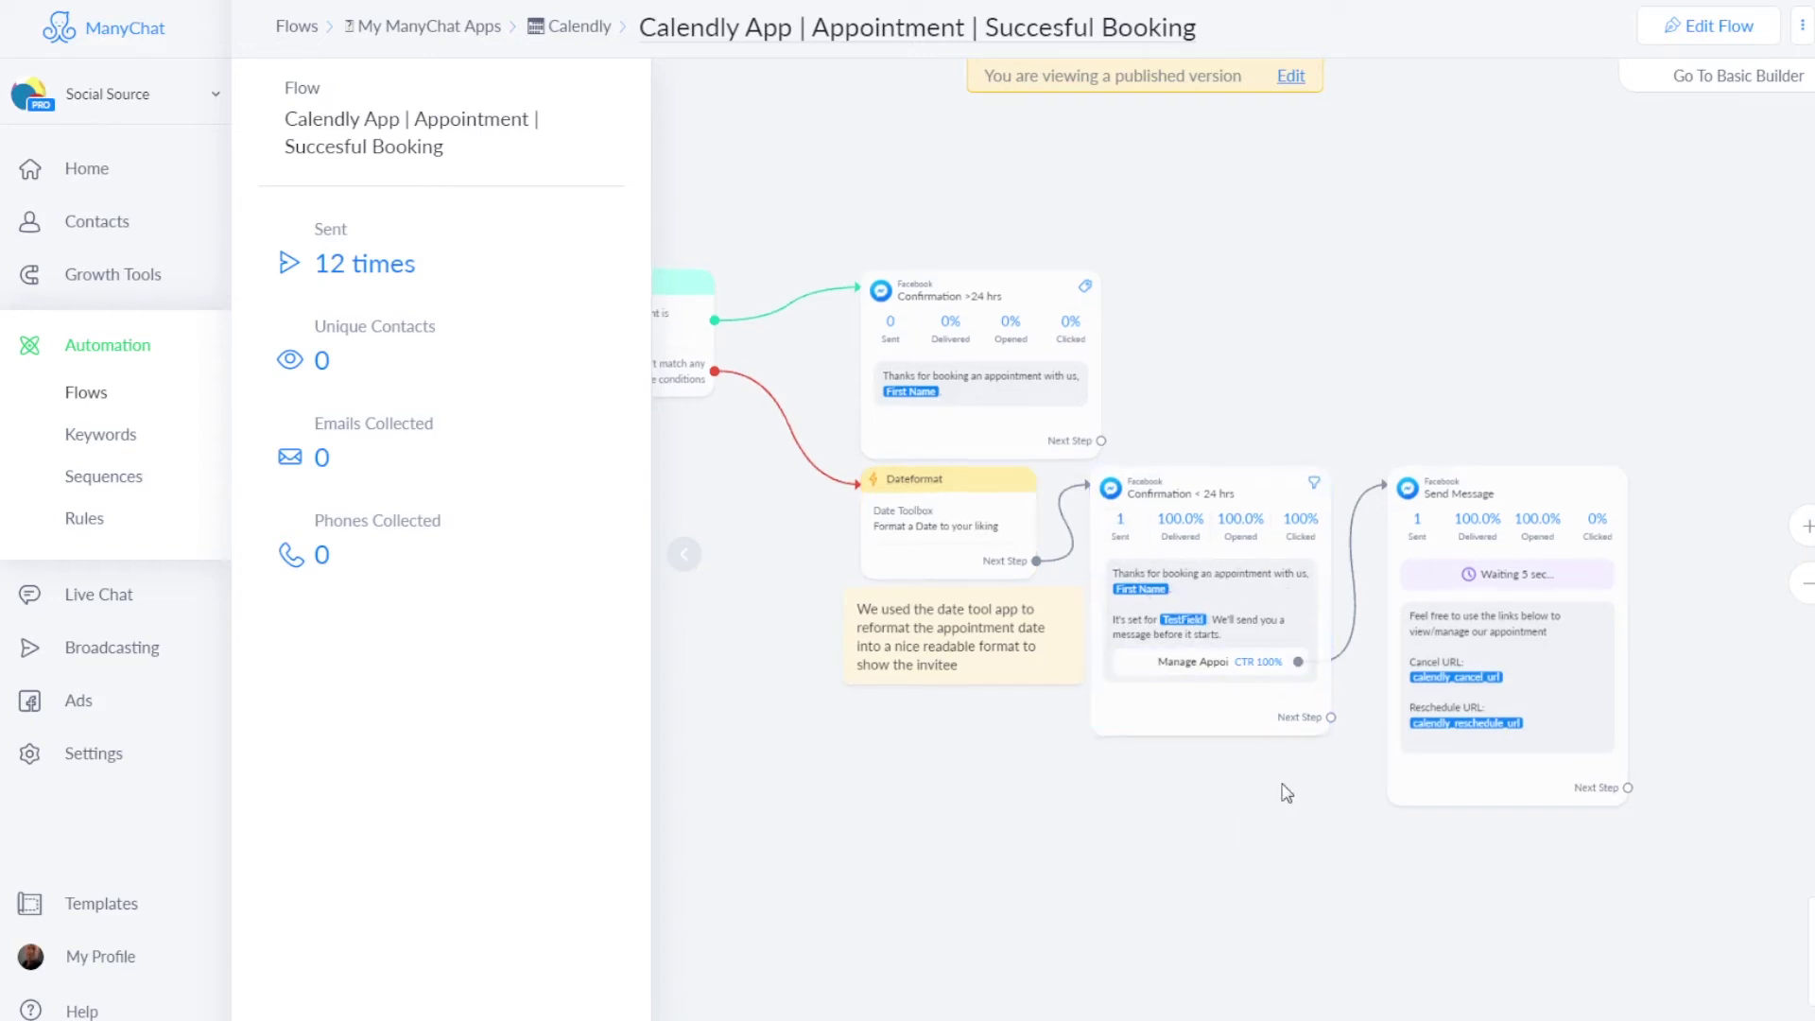
{"action": "left_click_drag", "start_coordinate": [1288, 792], "coordinate": [1256, 769]}
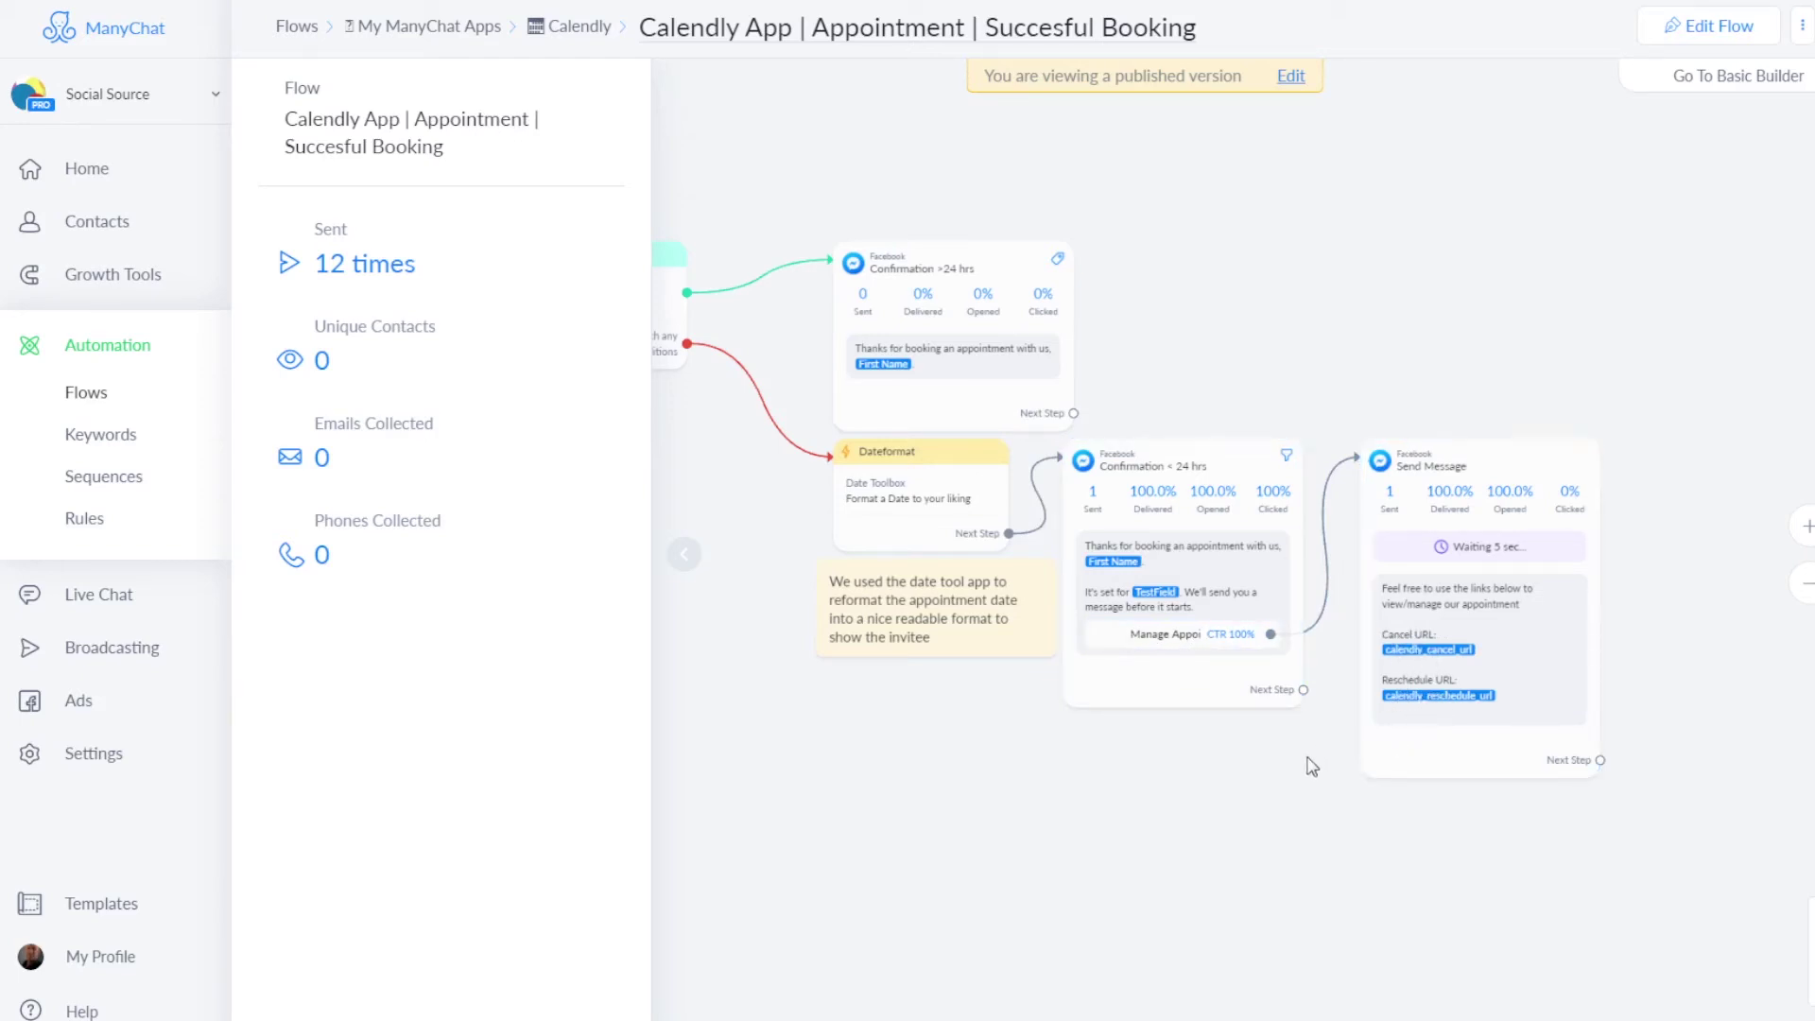
{"action": "left_click_drag", "start_coordinate": [814, 144], "coordinate": [908, 170]}
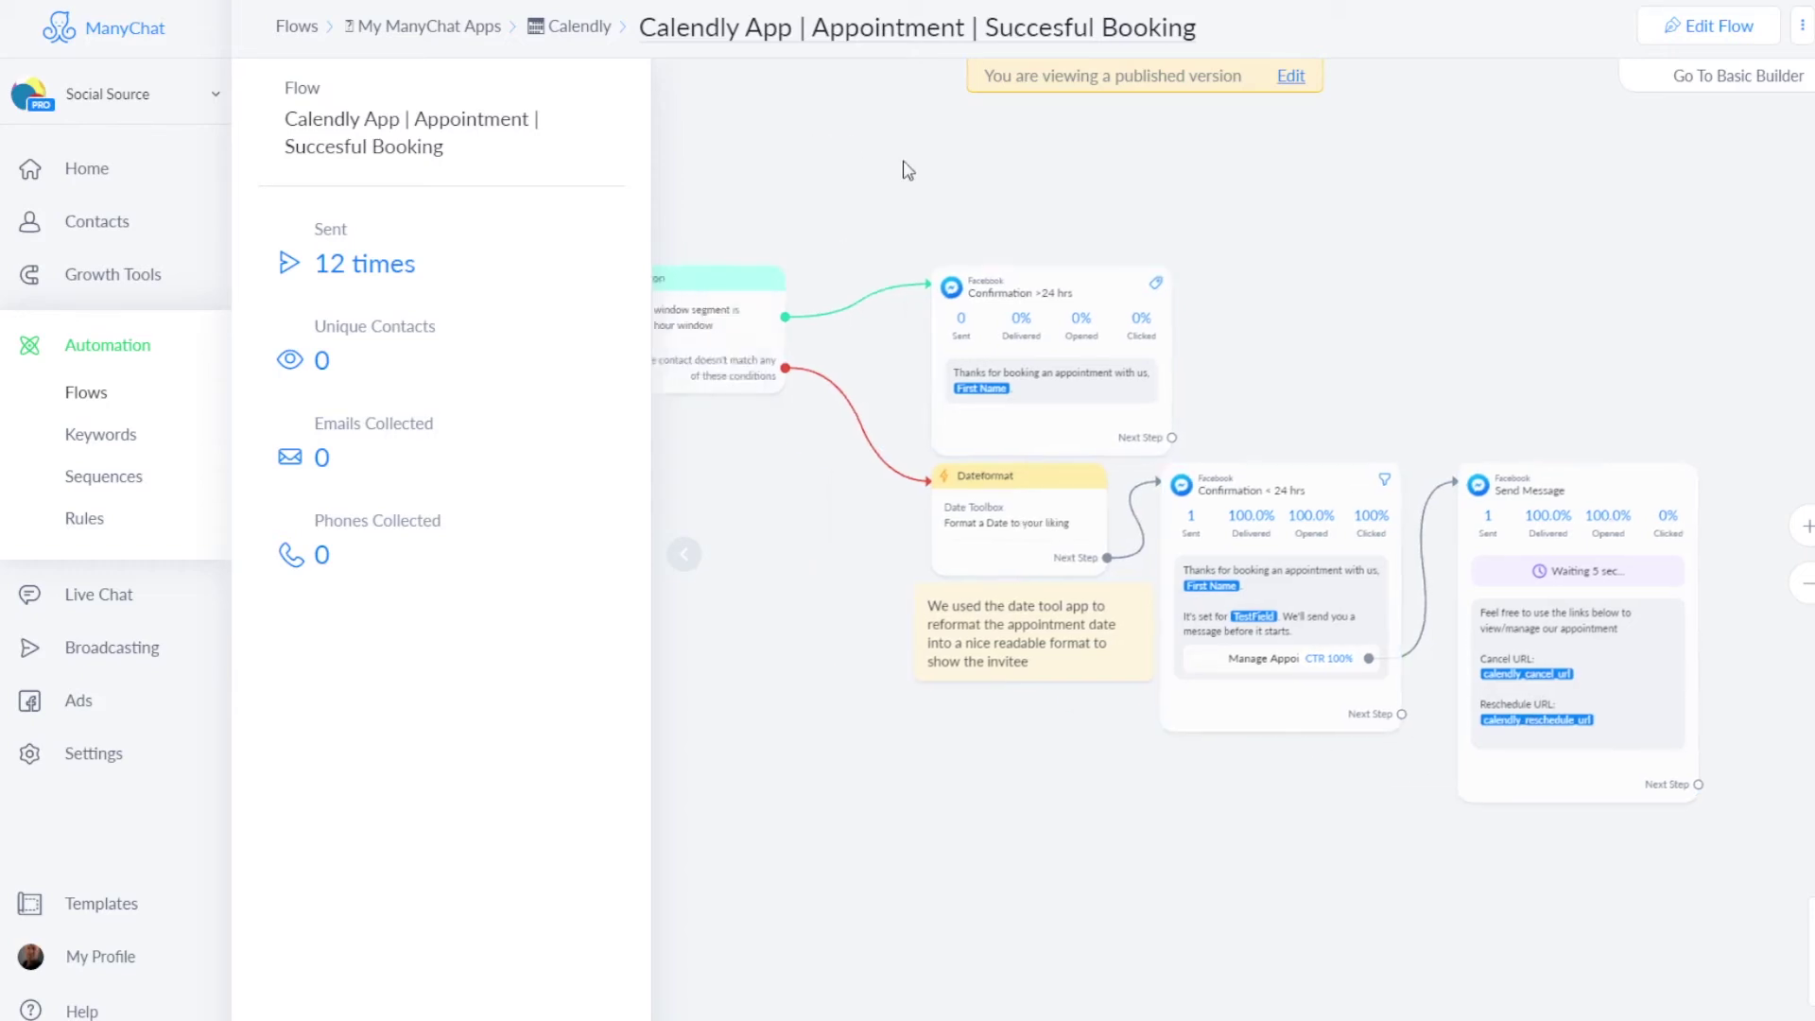
{"action": "left_click", "coordinate": [582, 28]}
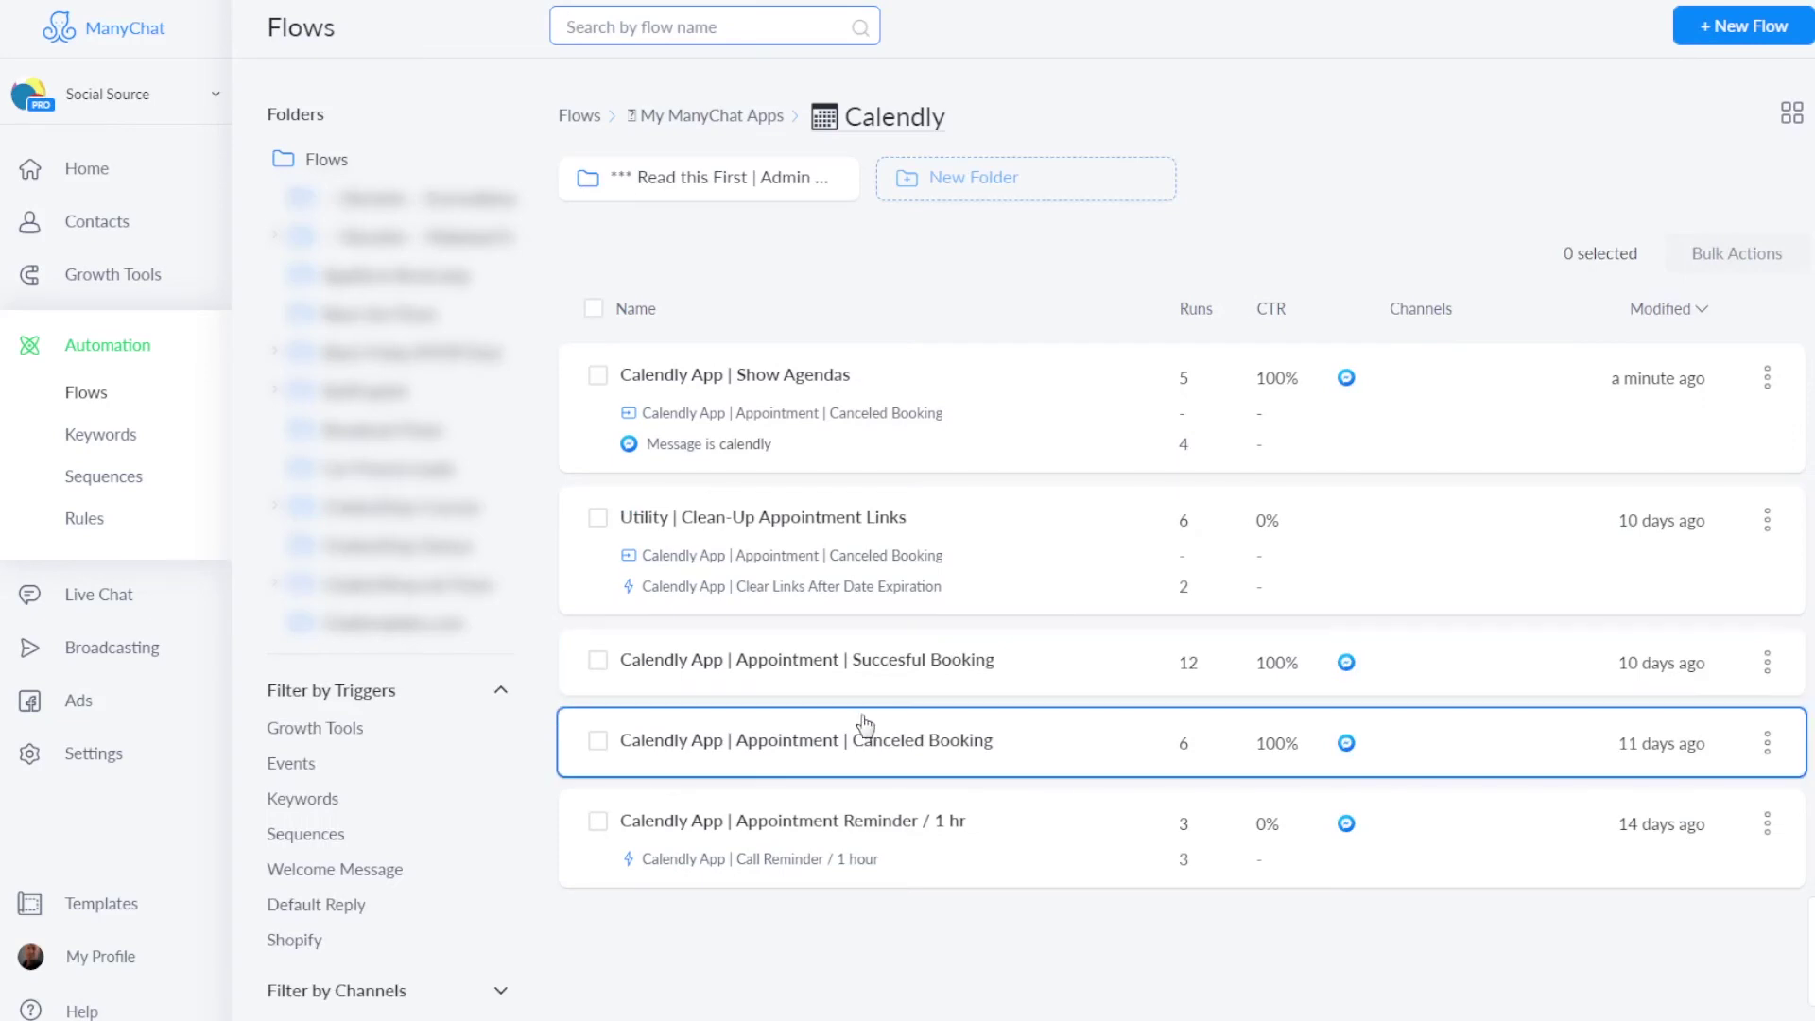
{"action": "left_click", "coordinate": [872, 754]}
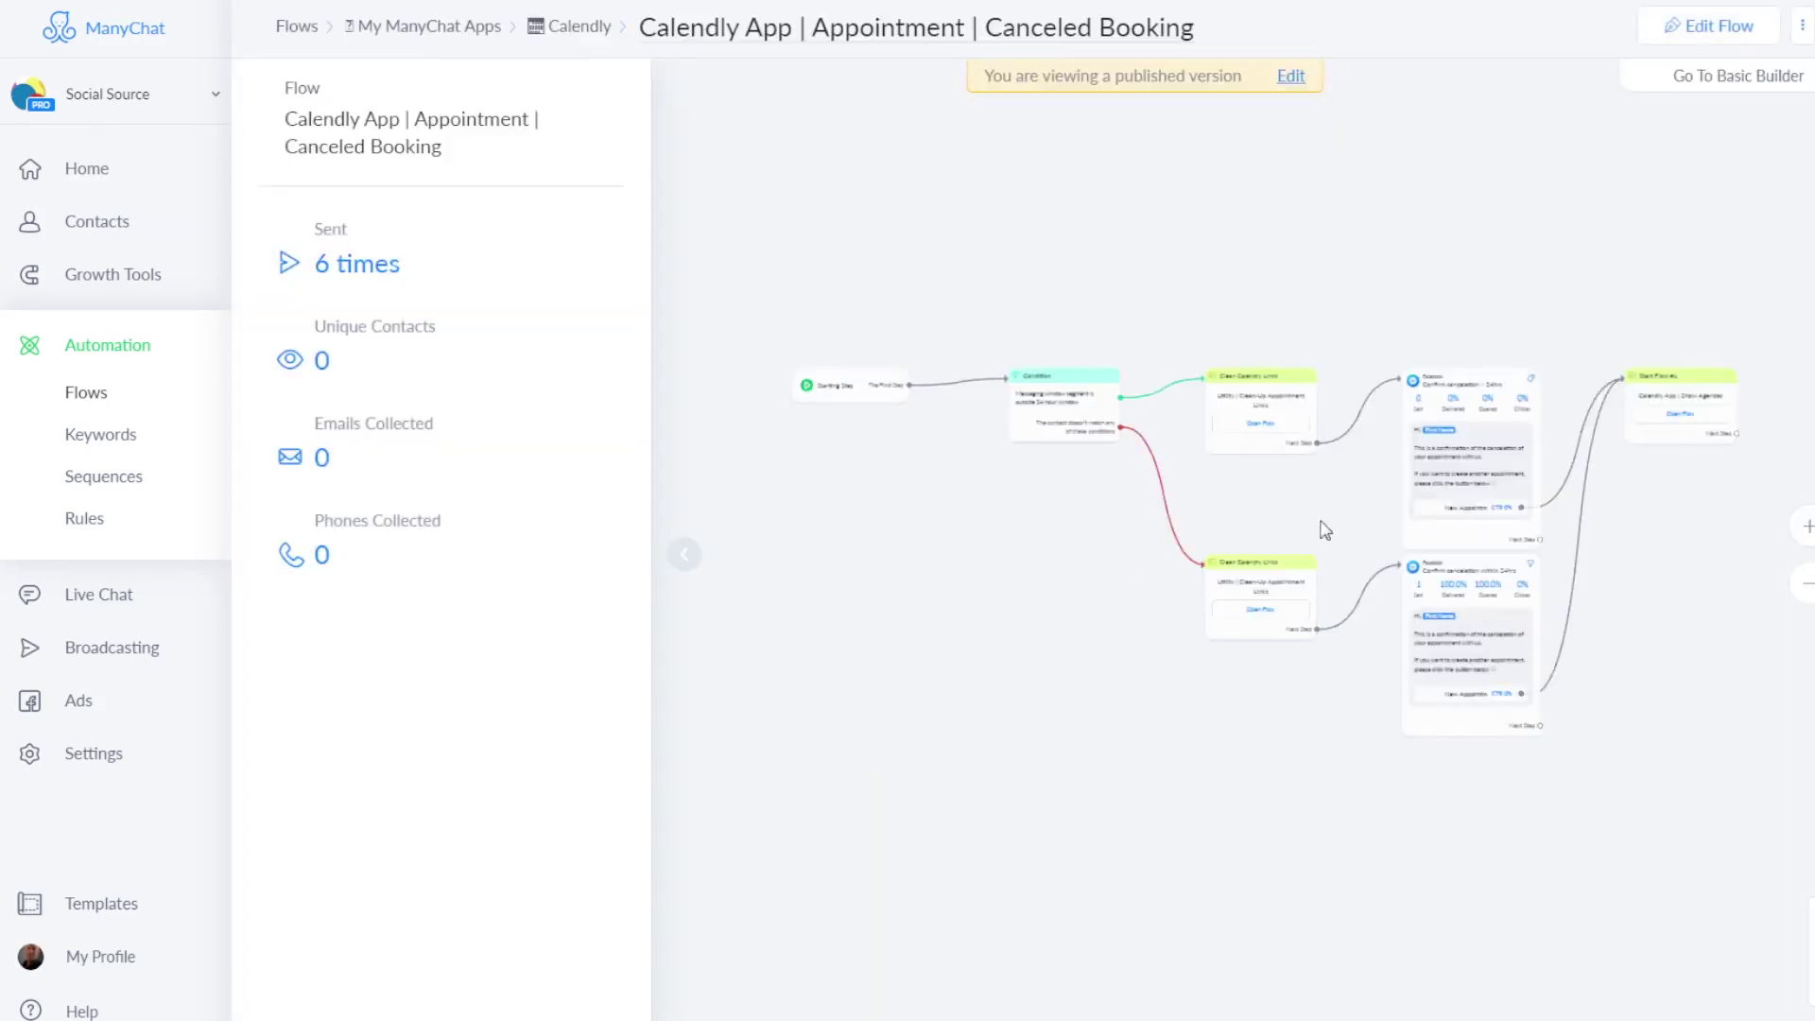
{"action": "left_click_drag", "start_coordinate": [1329, 519], "coordinate": [1074, 499]}
{"action": "scroll", "coordinate": [1214, 524], "scroll_direction": "up", "scroll_amount": 4}
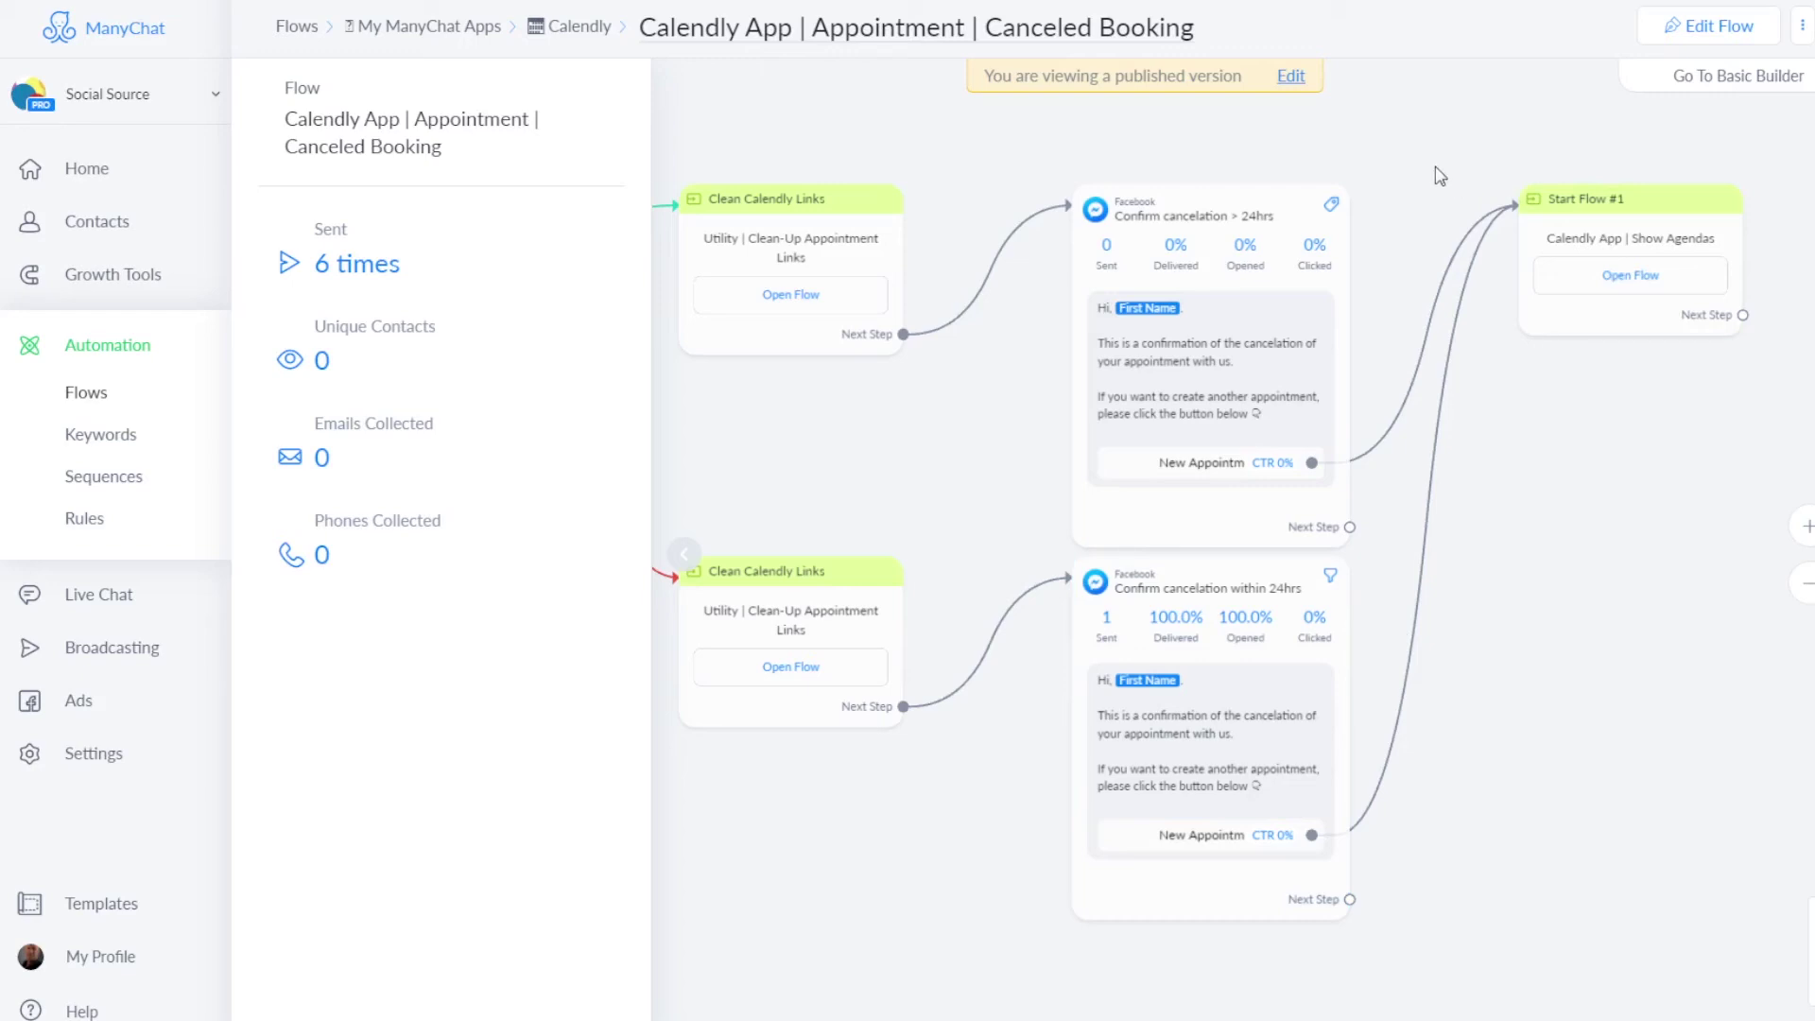
{"action": "left_click", "coordinate": [580, 38]}
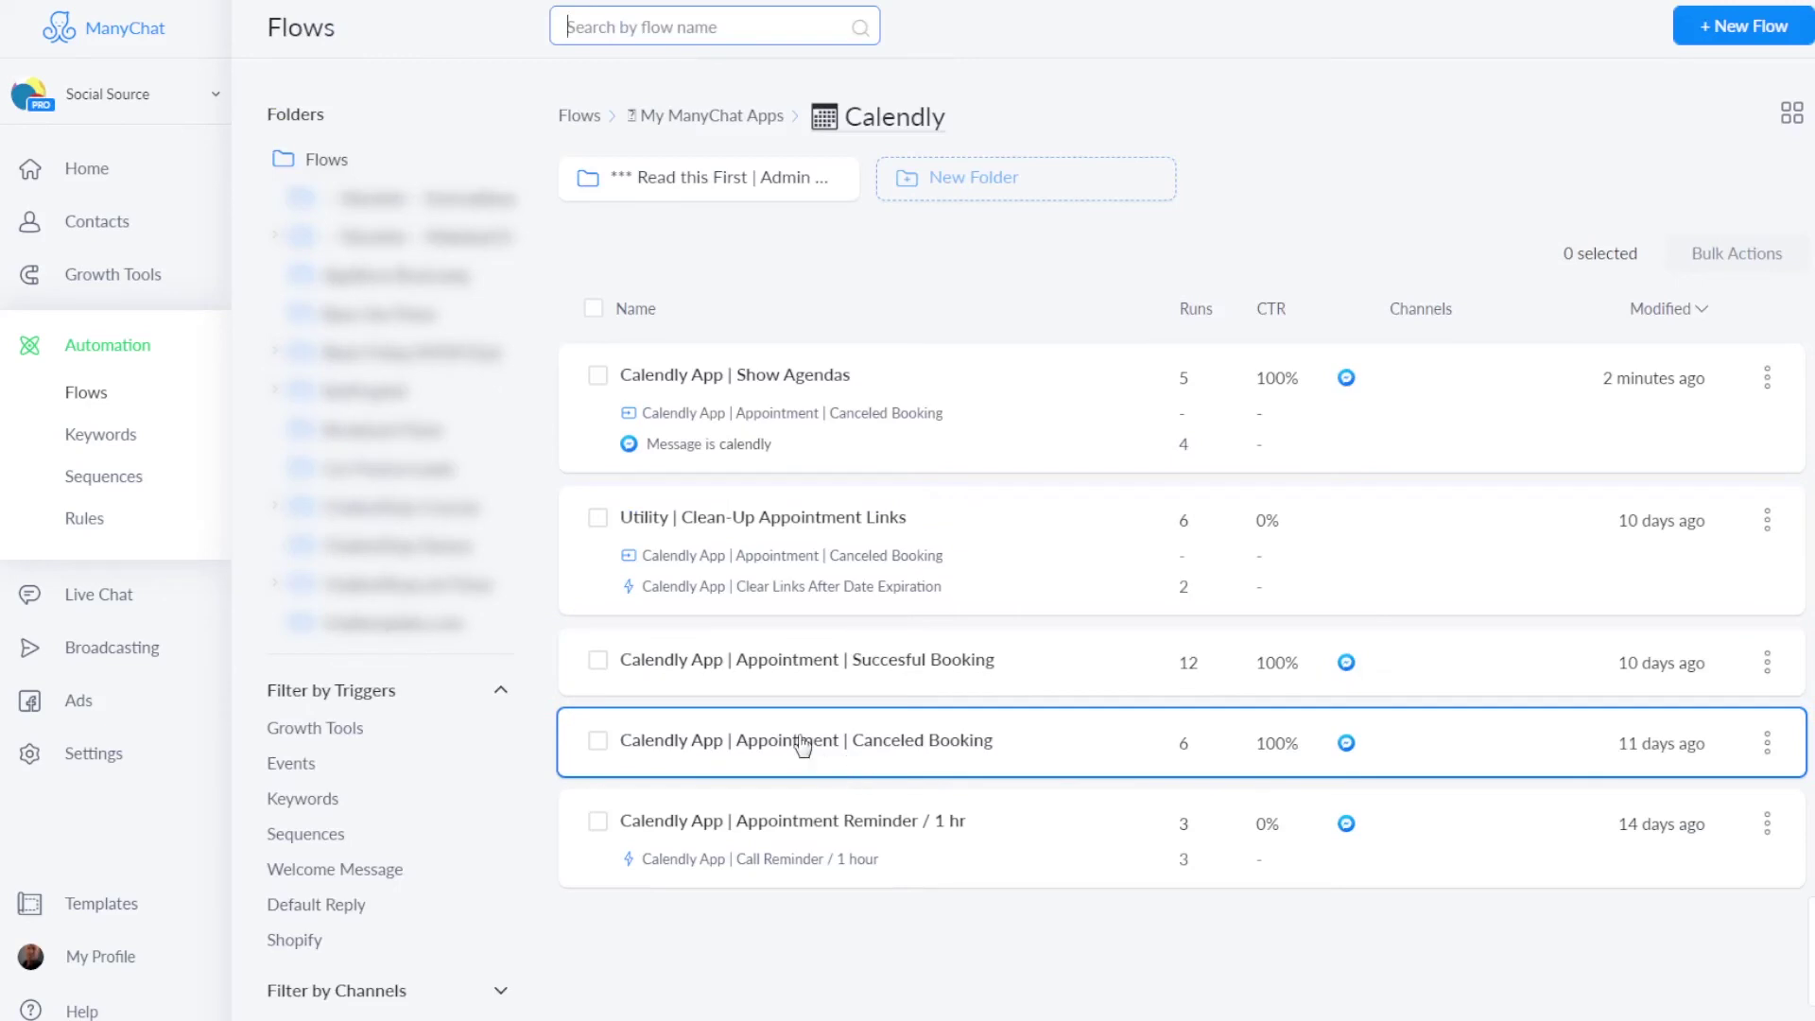
{"action": "left_click", "coordinate": [807, 828]}
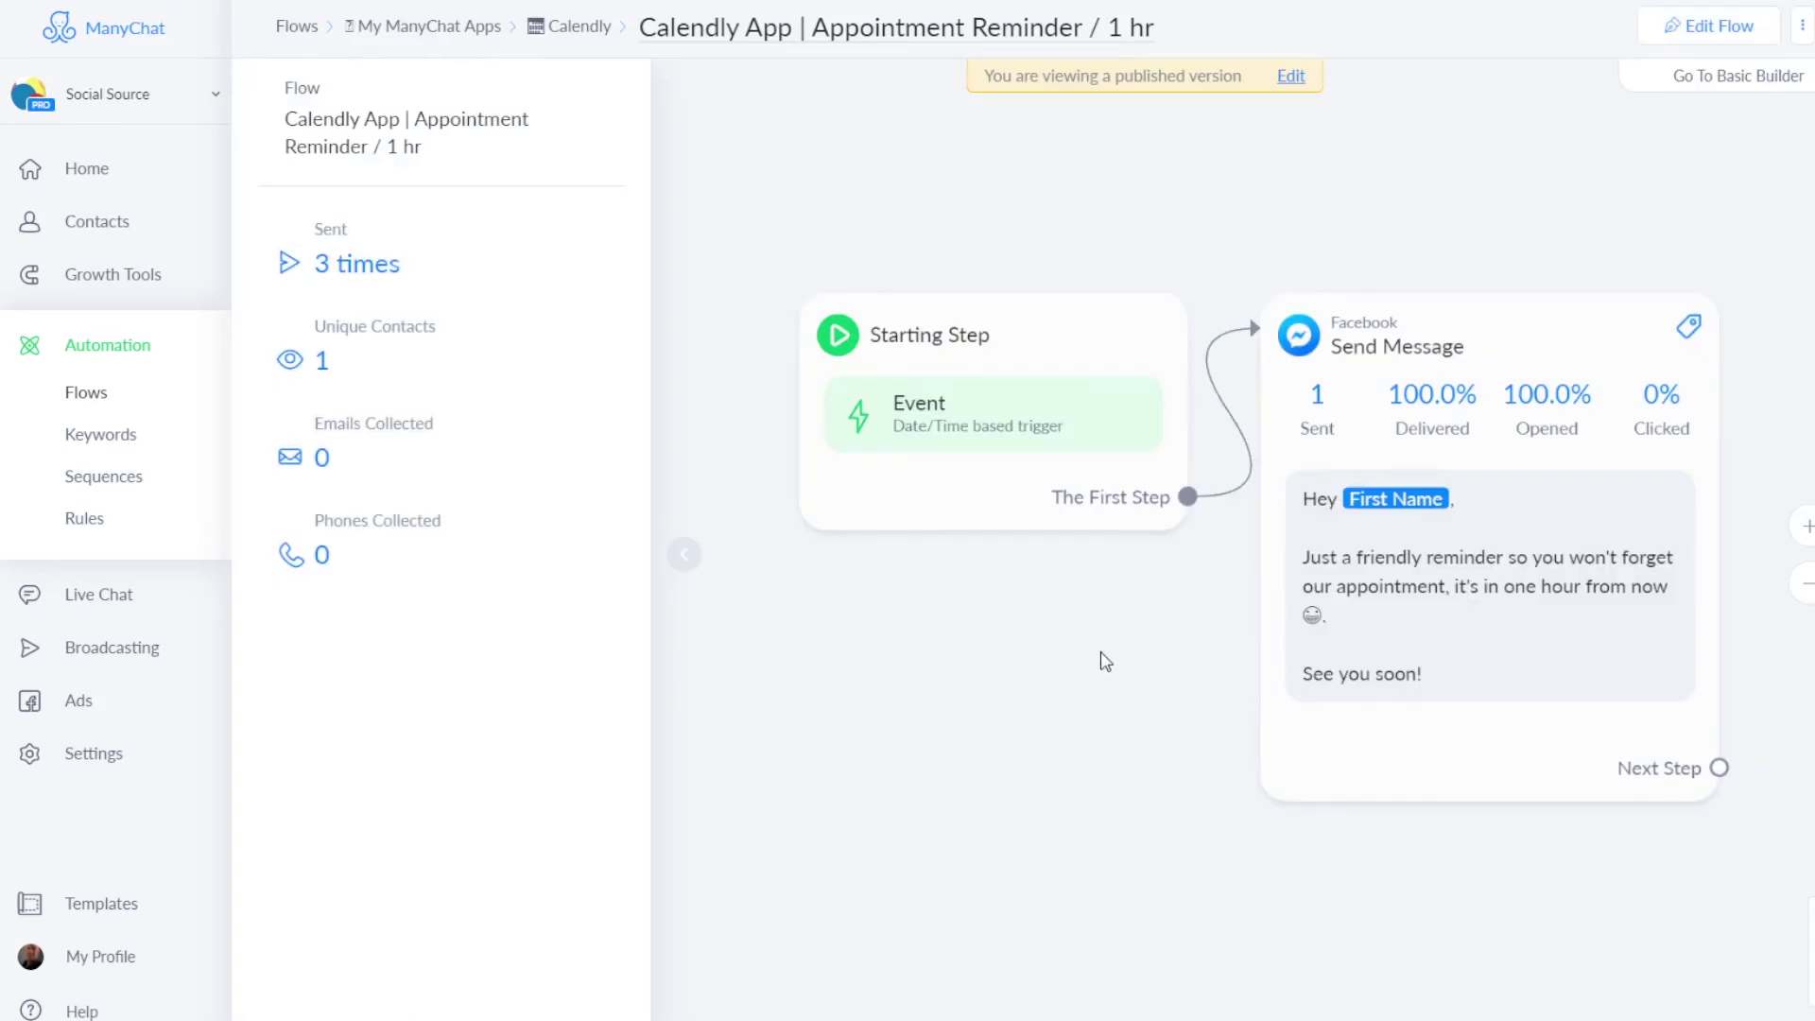
View the one-hour reminder message's delivery statistics, then bring up the Automation Rules list.
{"action": "left_click", "coordinate": [1352, 549]}
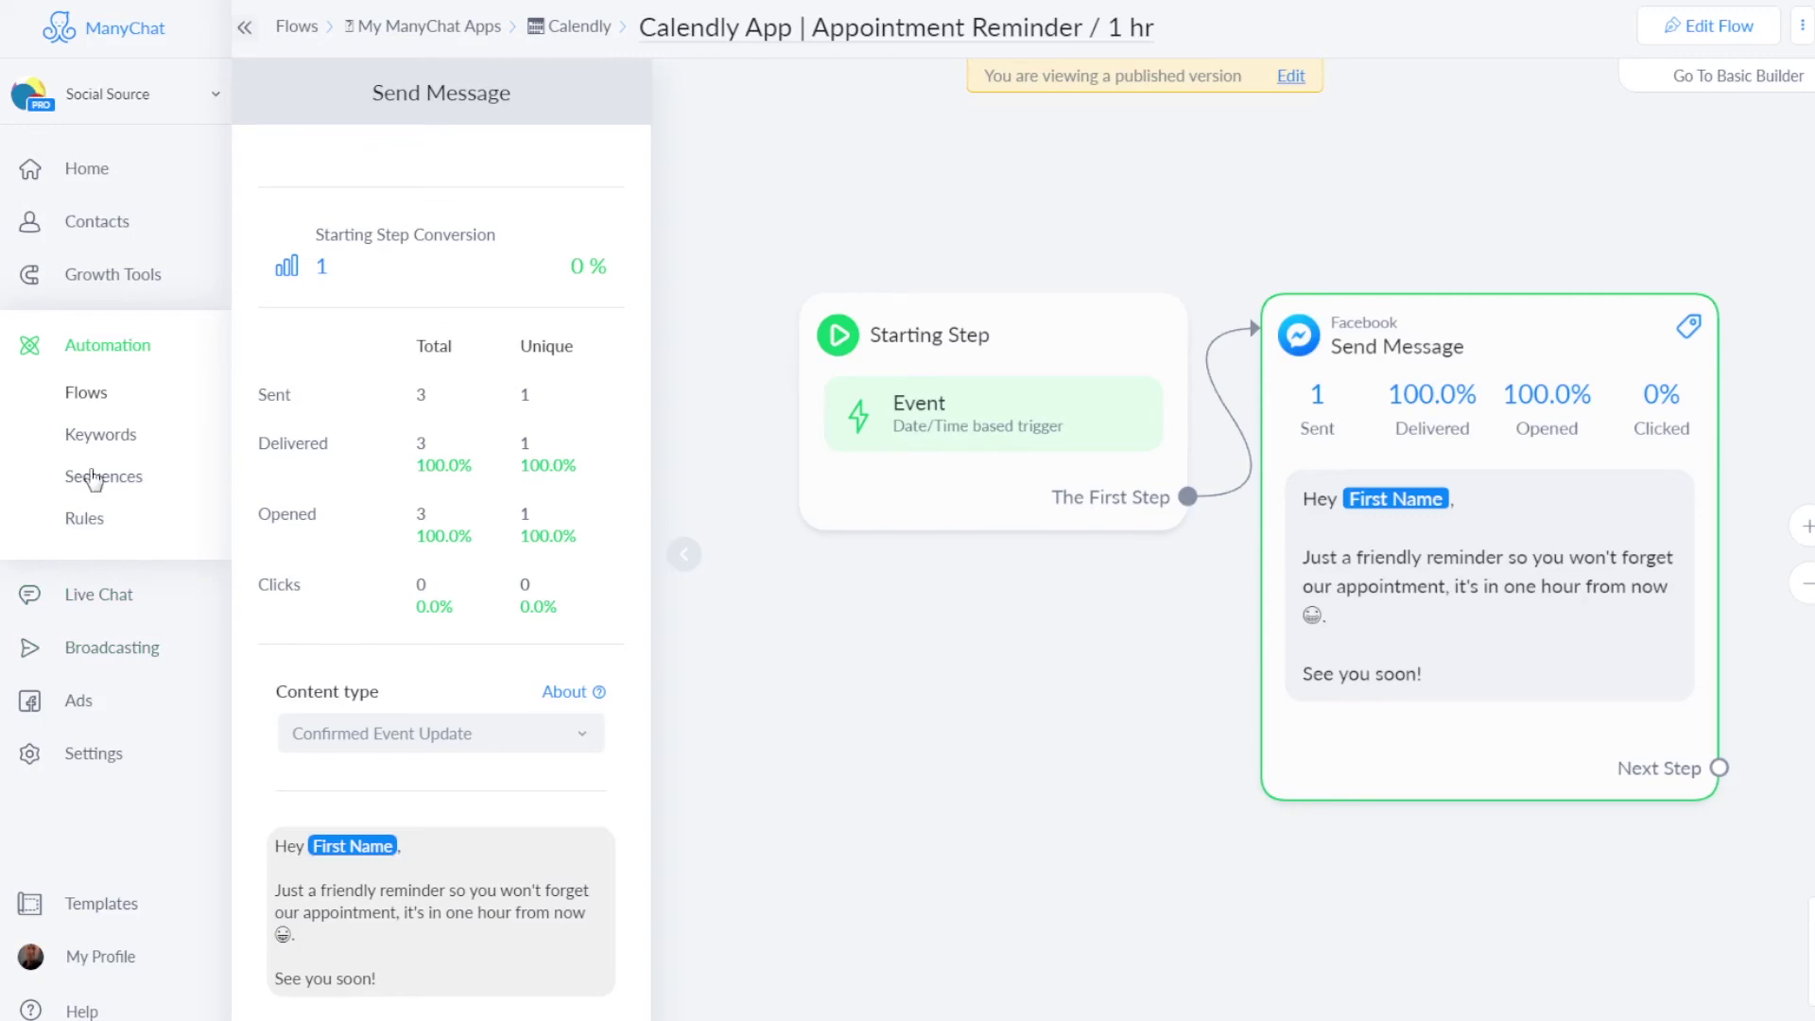
{"action": "left_click", "coordinate": [83, 520]}
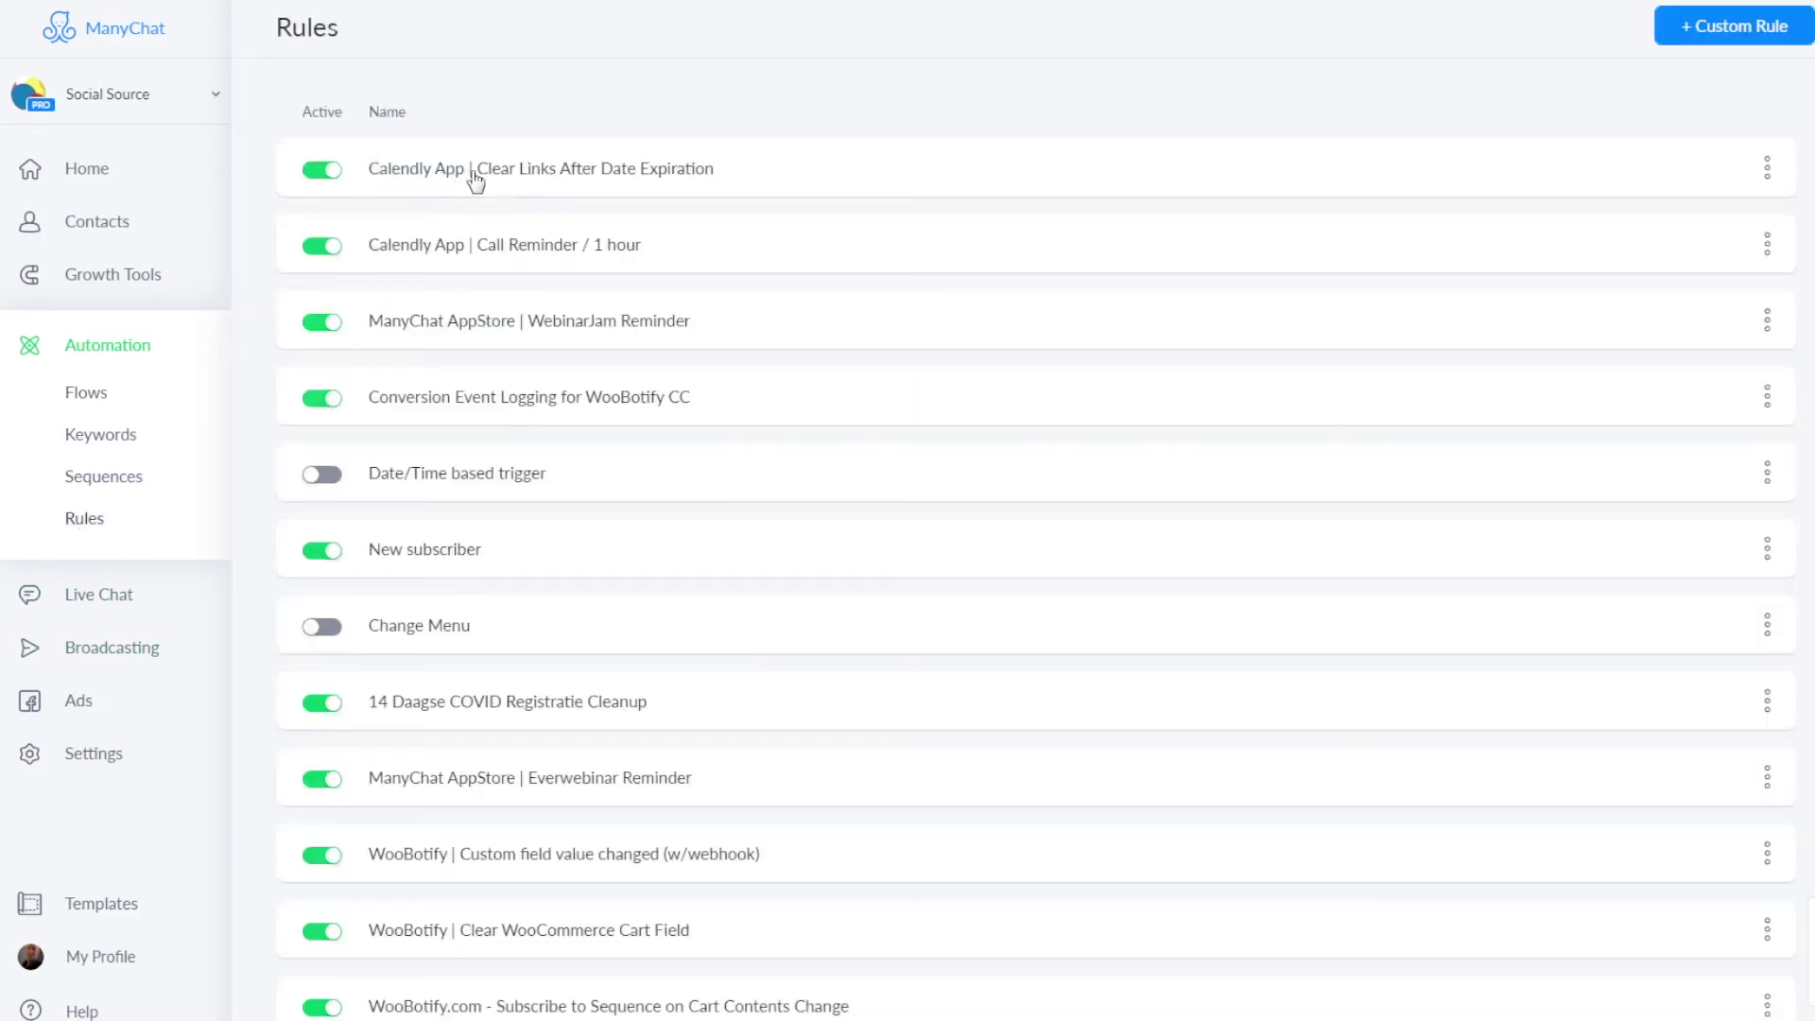
Change the Clear Links After Date Expiration trigger delay from 30 to 15 minutes and save the rule.
{"action": "left_click", "coordinate": [506, 179]}
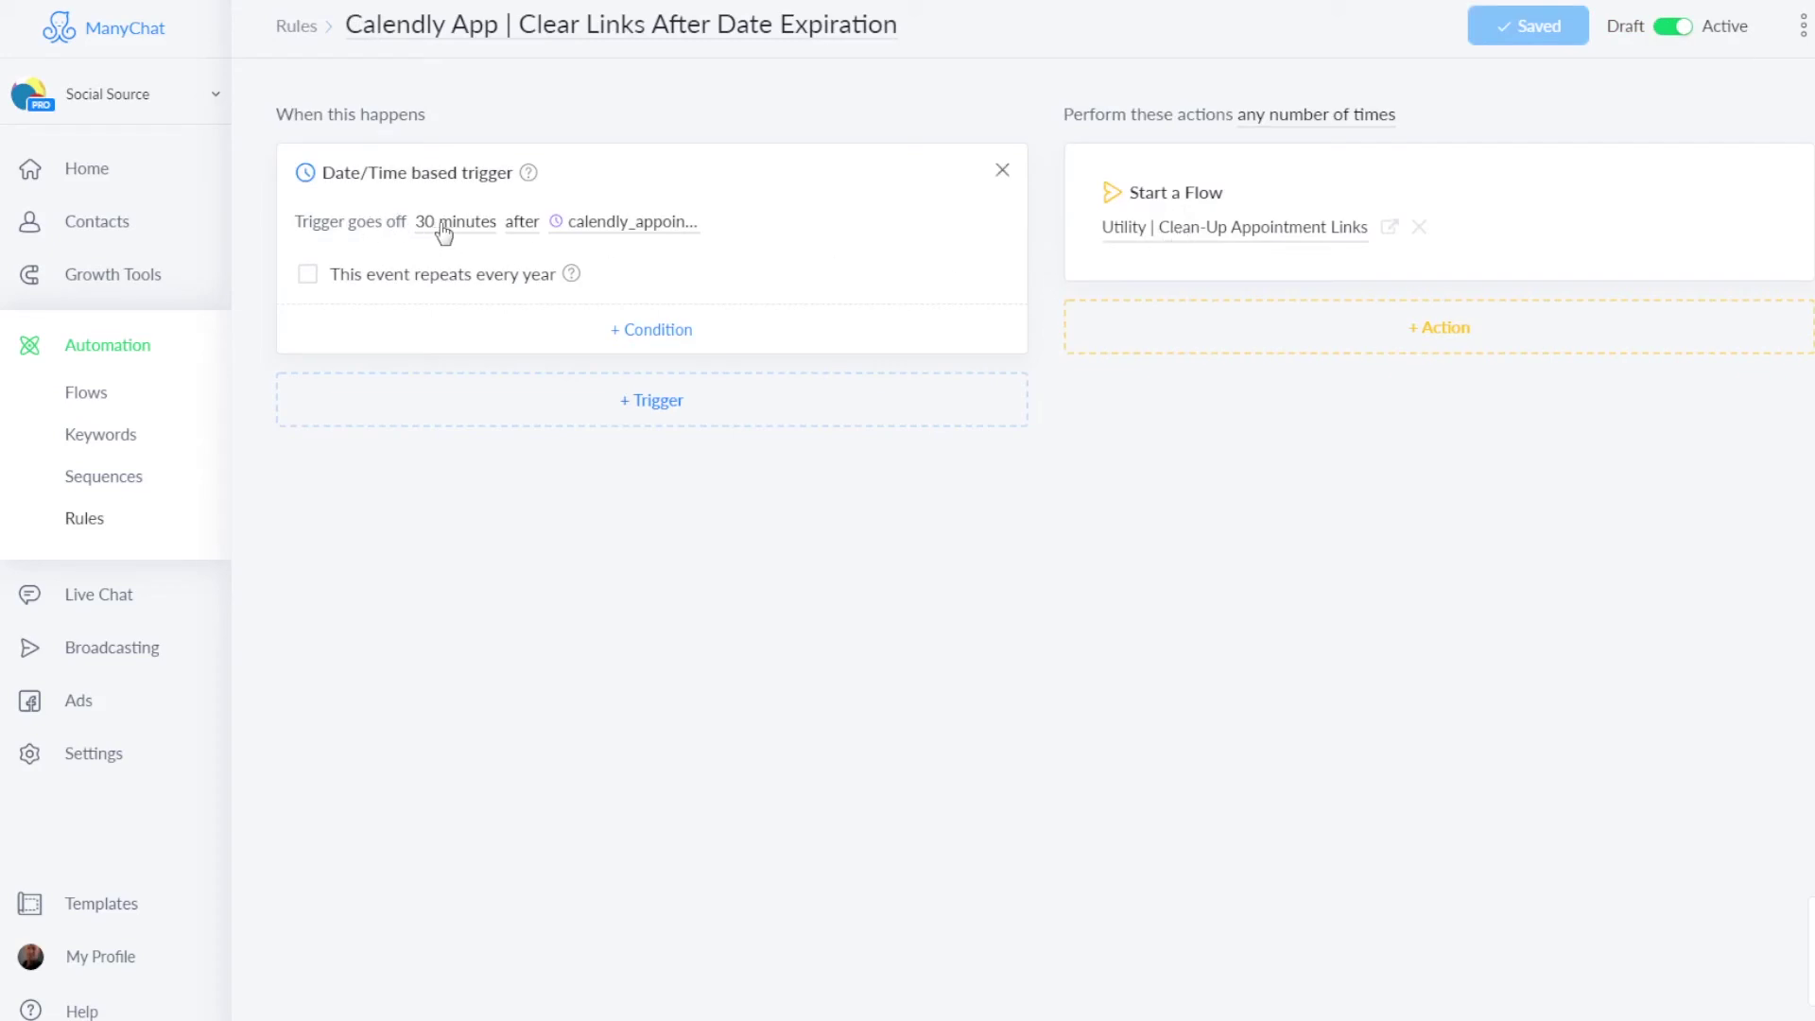
{"action": "left_click", "coordinate": [448, 223]}
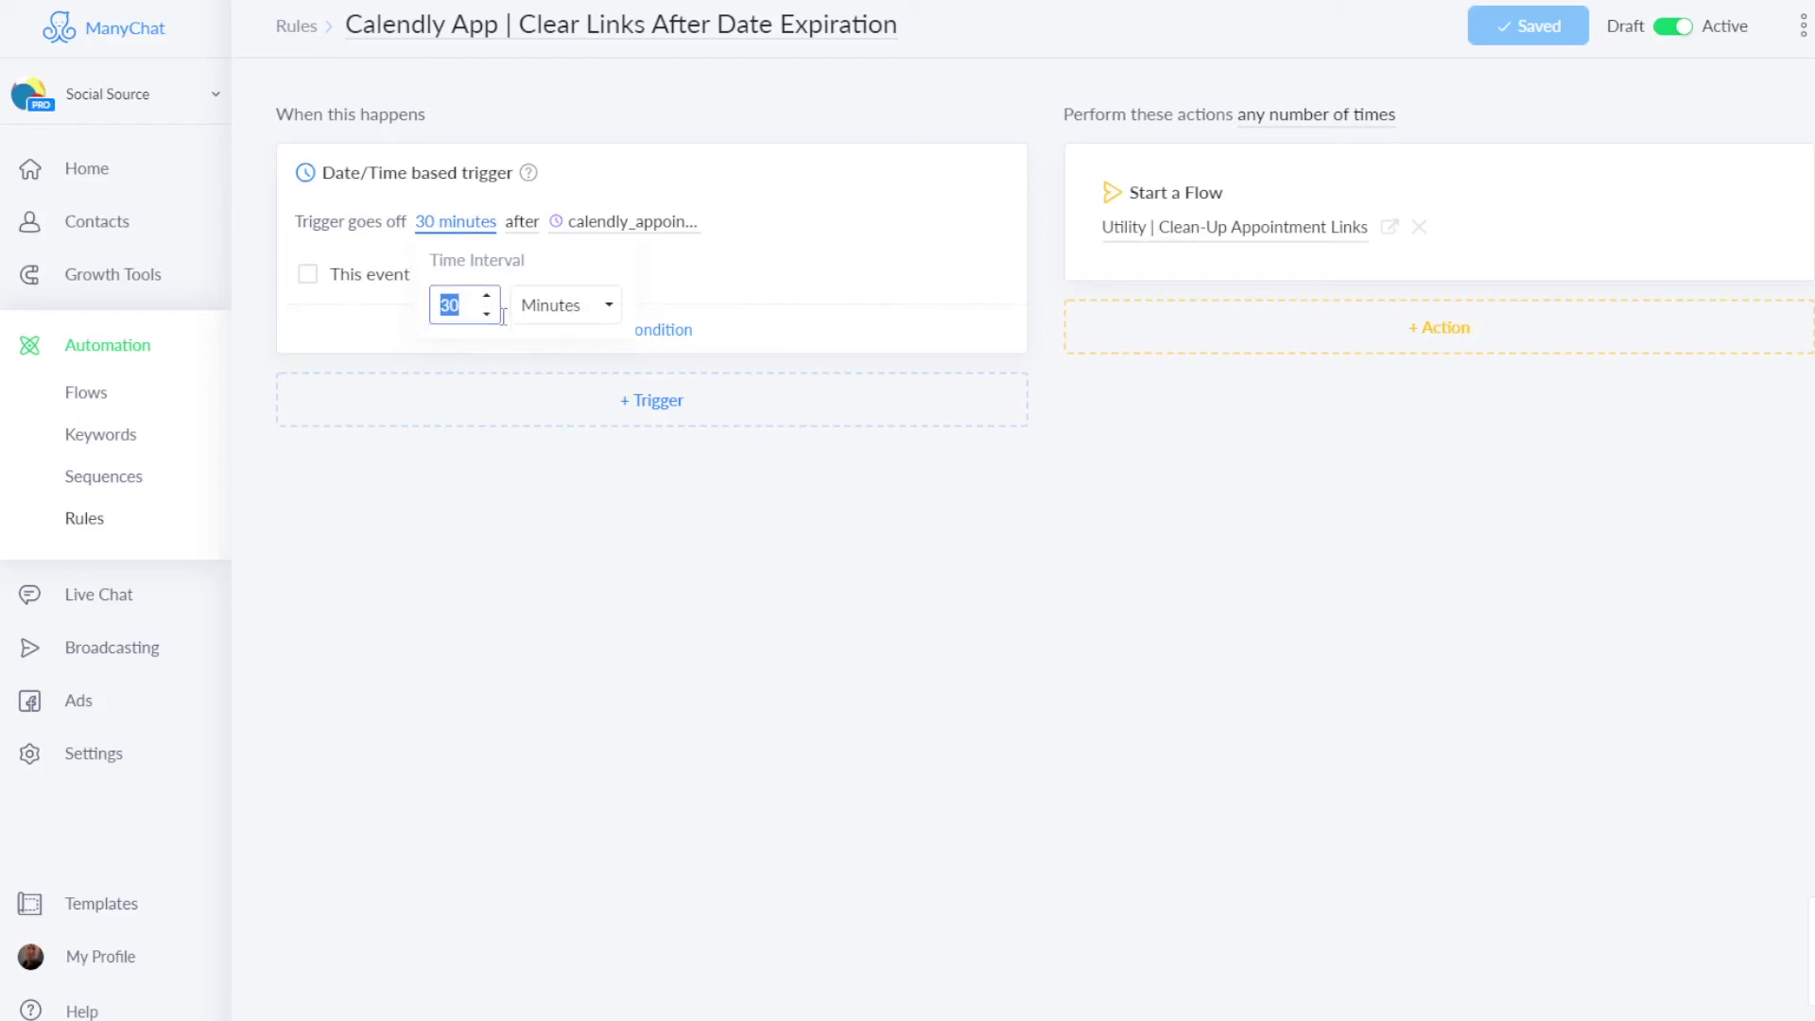
{"action": "type", "text": "15"}
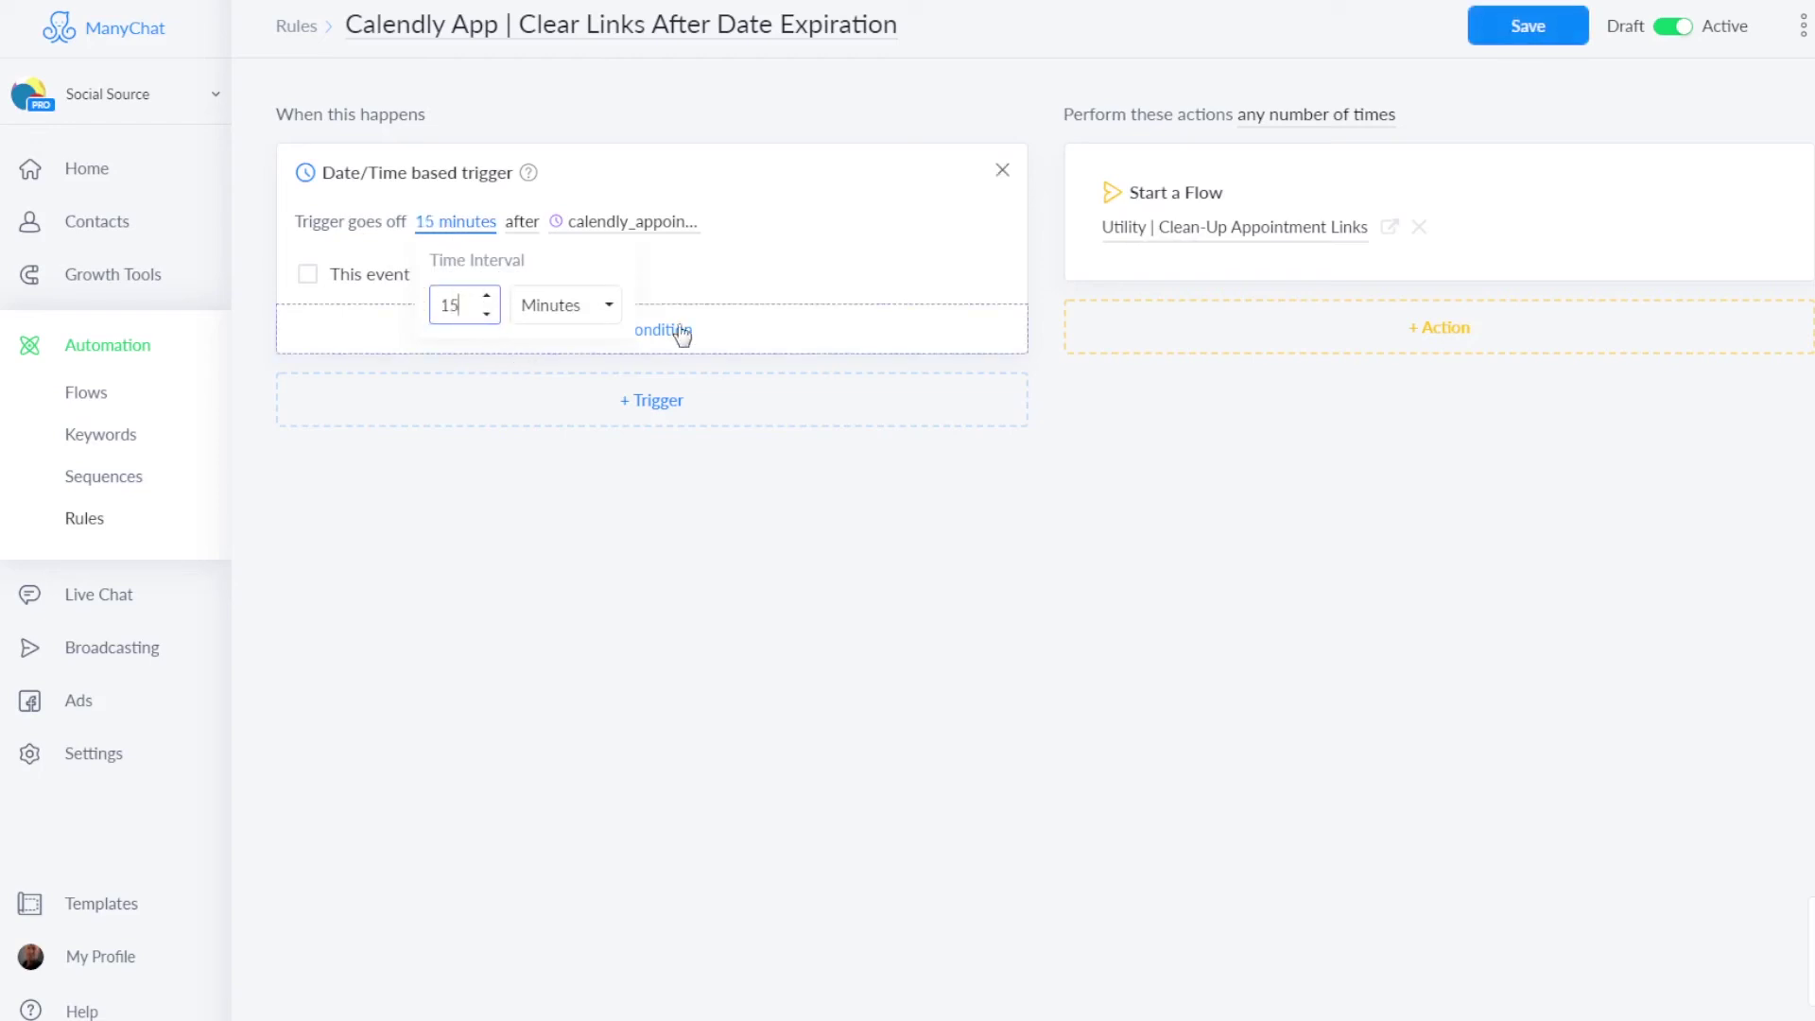
{"action": "left_click", "coordinate": [759, 459]}
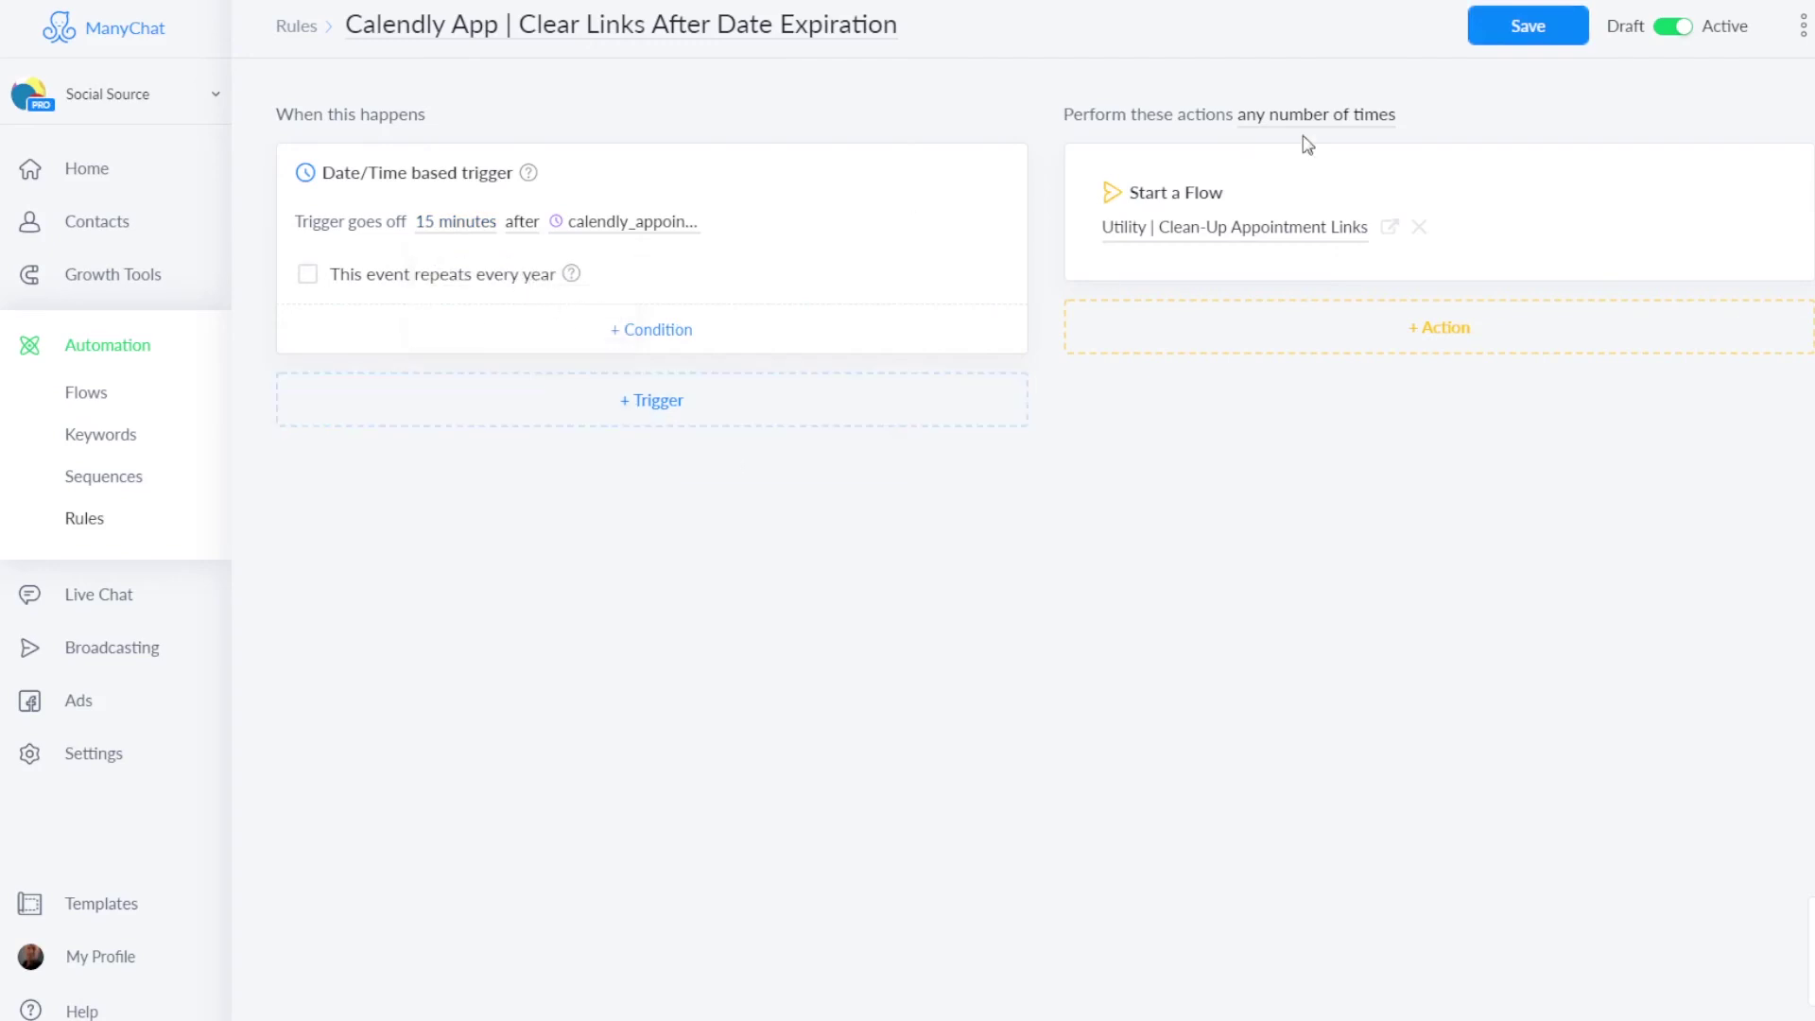
{"action": "left_click", "coordinate": [1522, 36]}
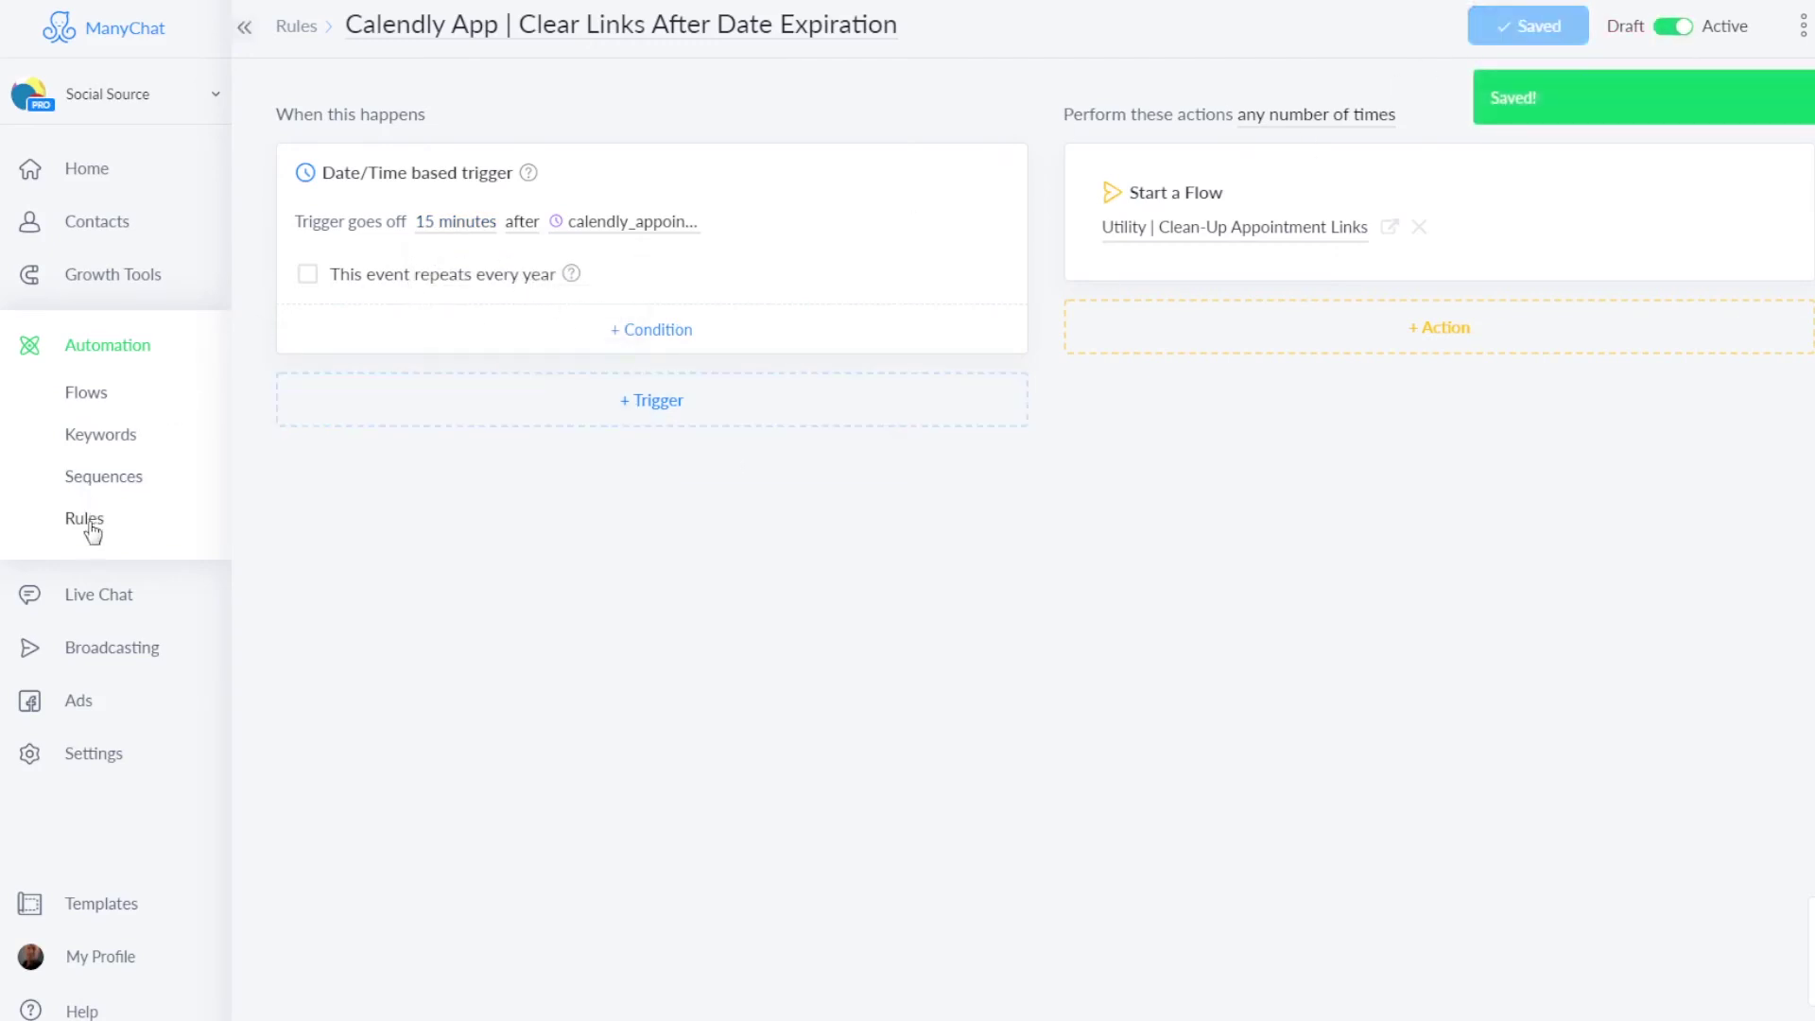
{"action": "left_click", "coordinate": [306, 29]}
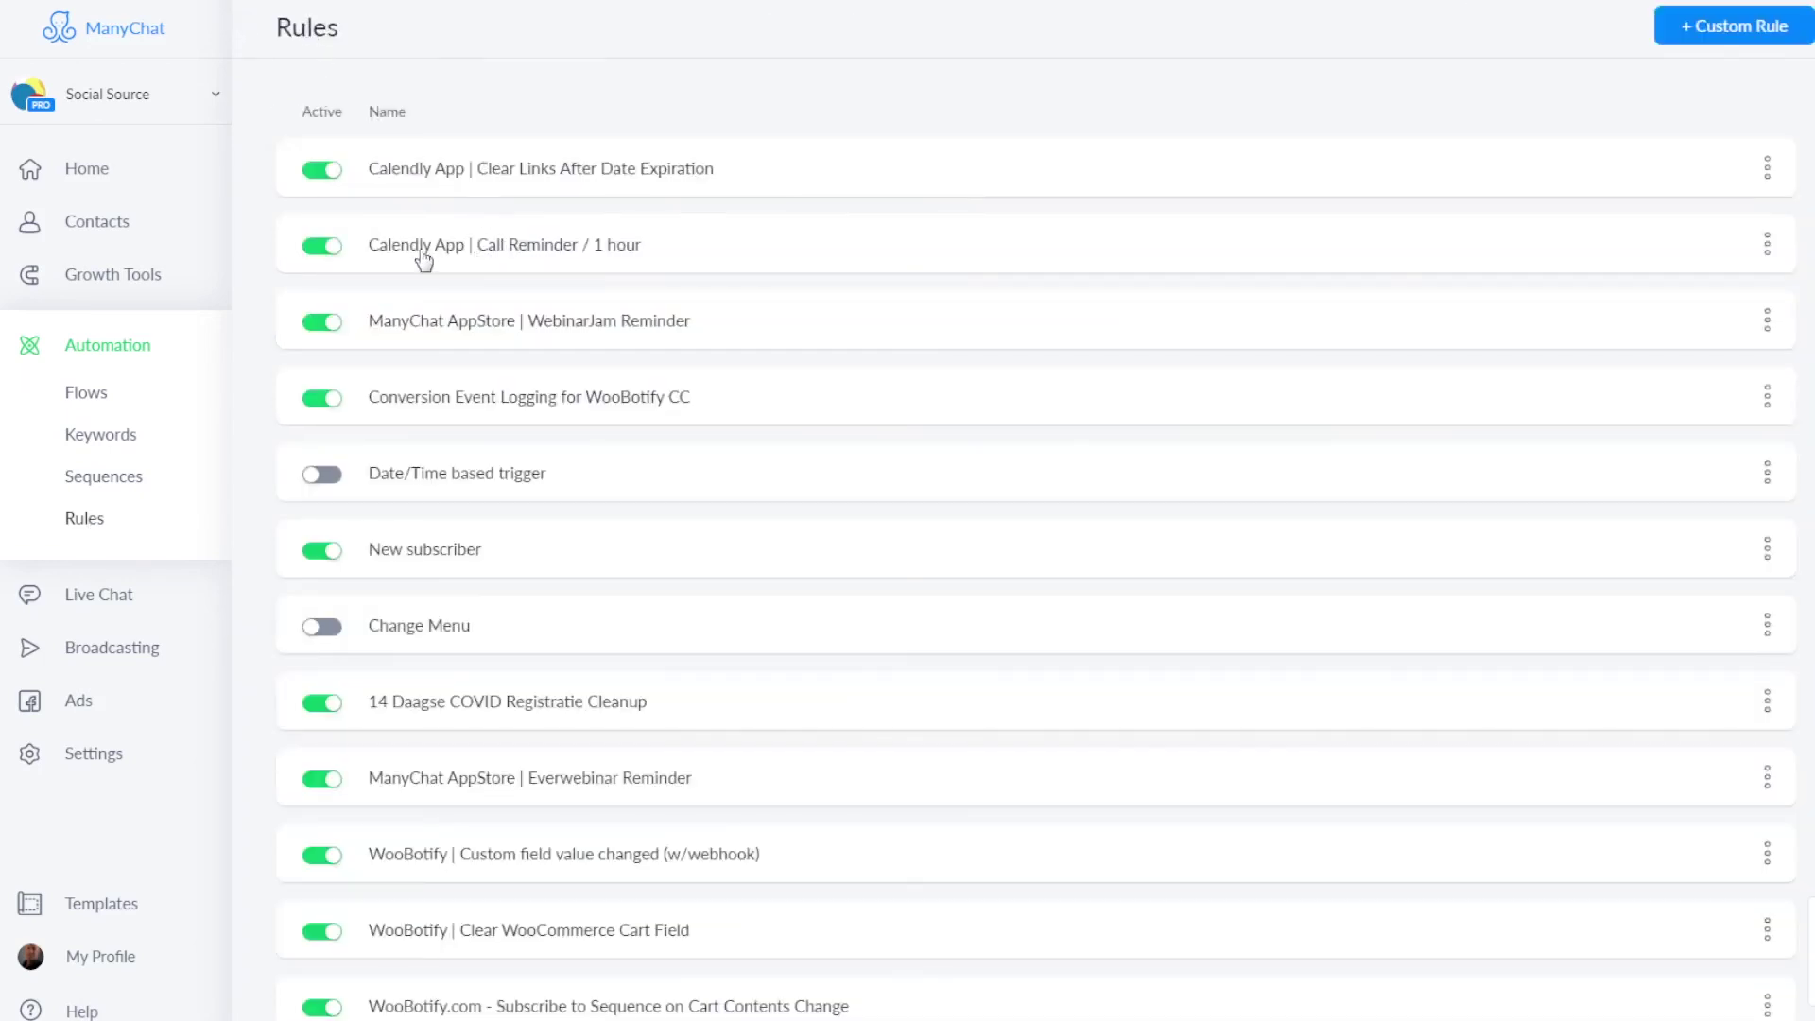
Open the Call Reminder / 1 hour rule to reach its linked reminder flow.
{"action": "left_click", "coordinate": [450, 251]}
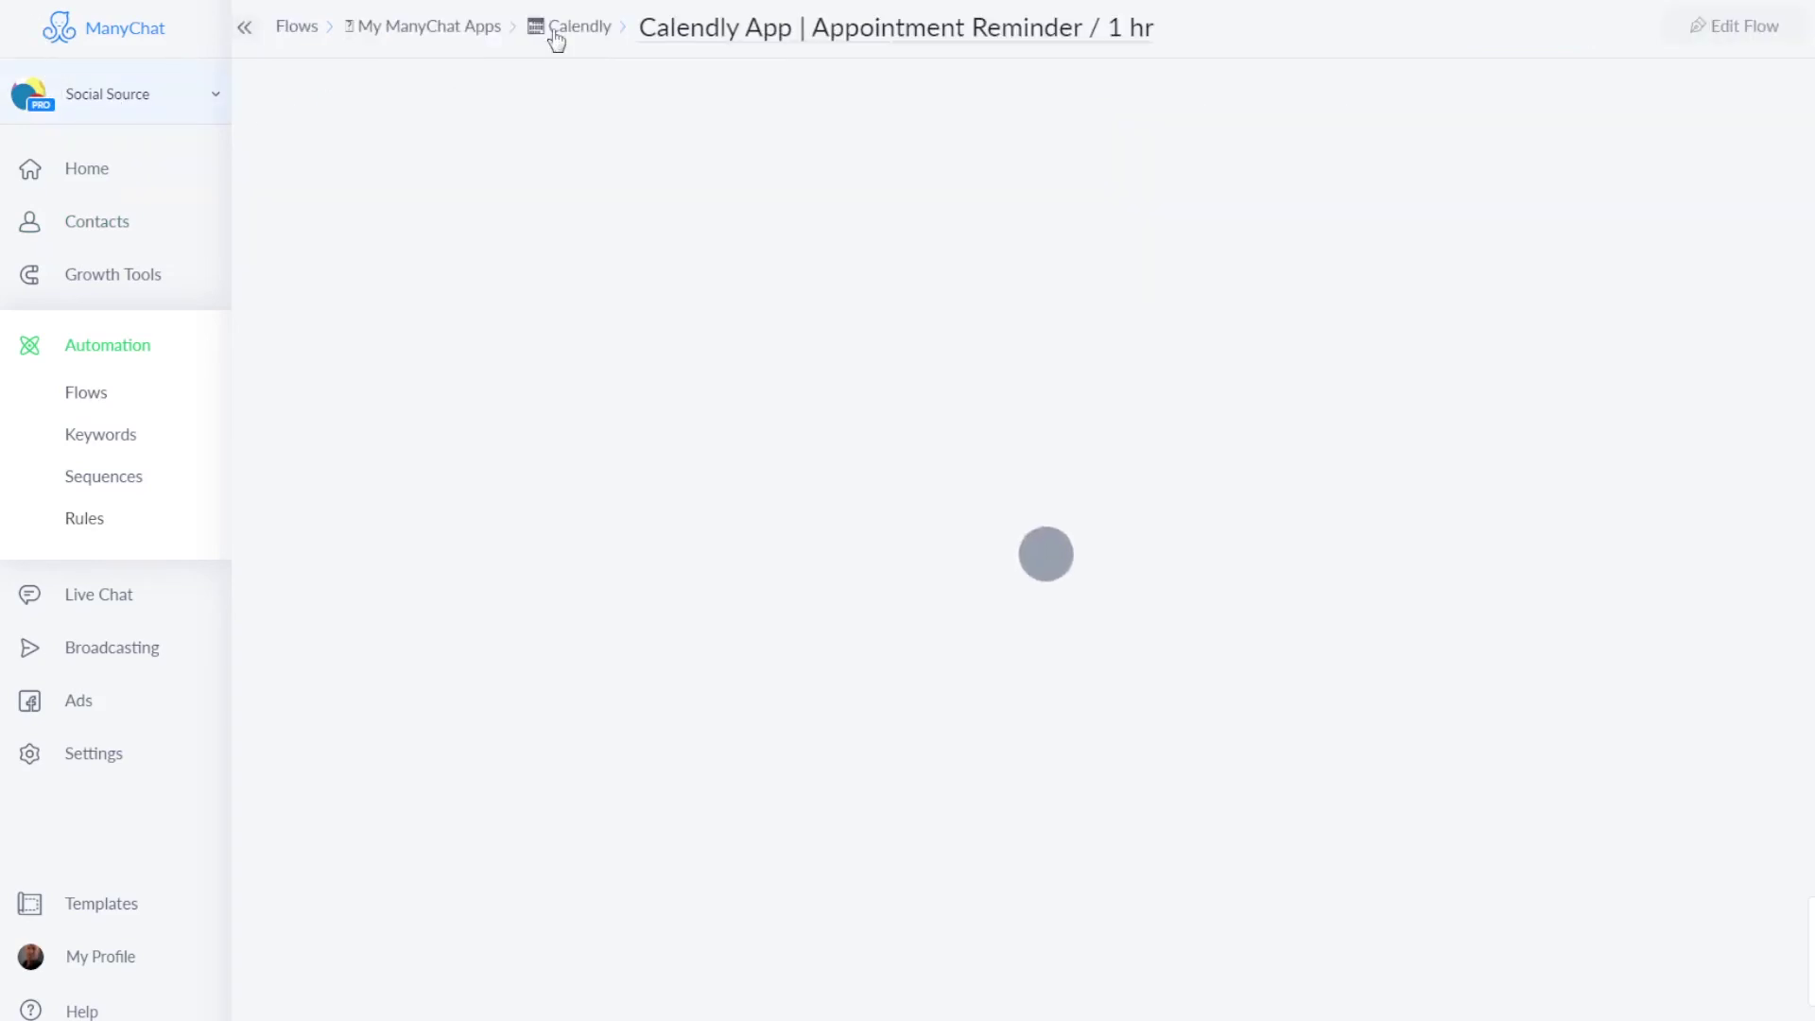
Go to the 'Read this First | Admin Functions' folder and open the Authorize or Revoke connection flow.
{"action": "left_click", "coordinate": [569, 34]}
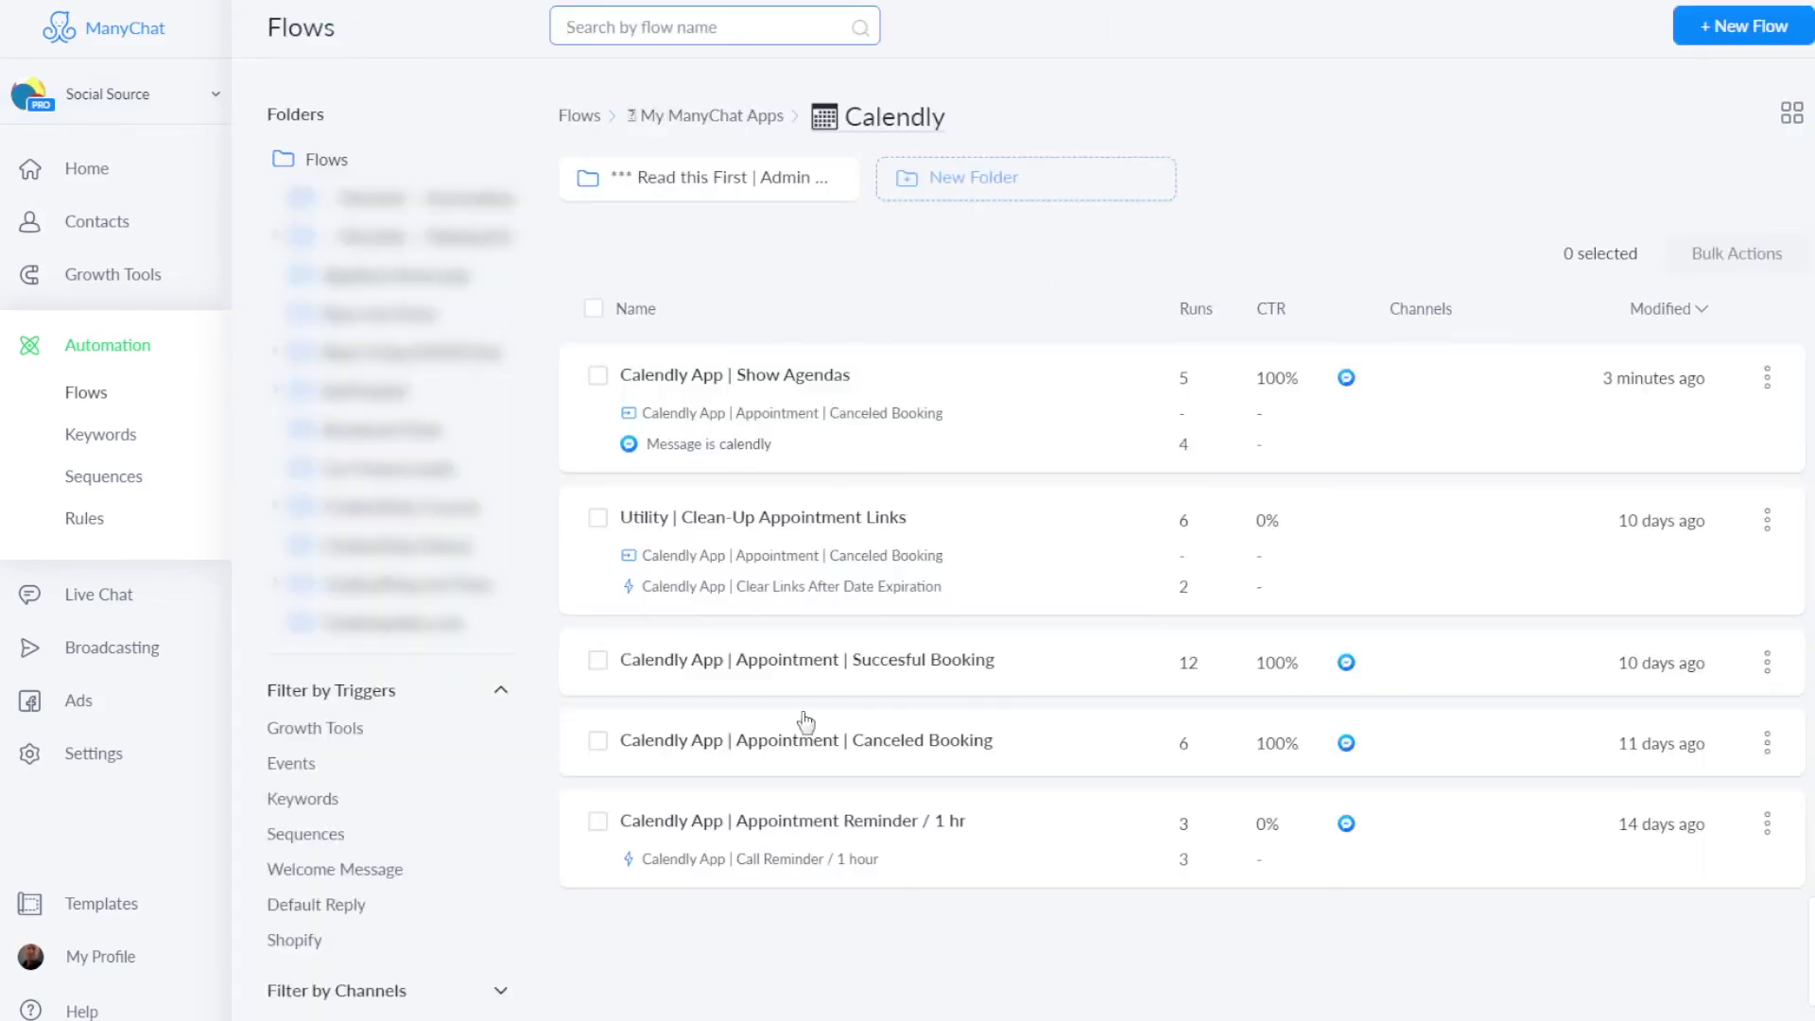
{"action": "left_click", "coordinate": [742, 181]}
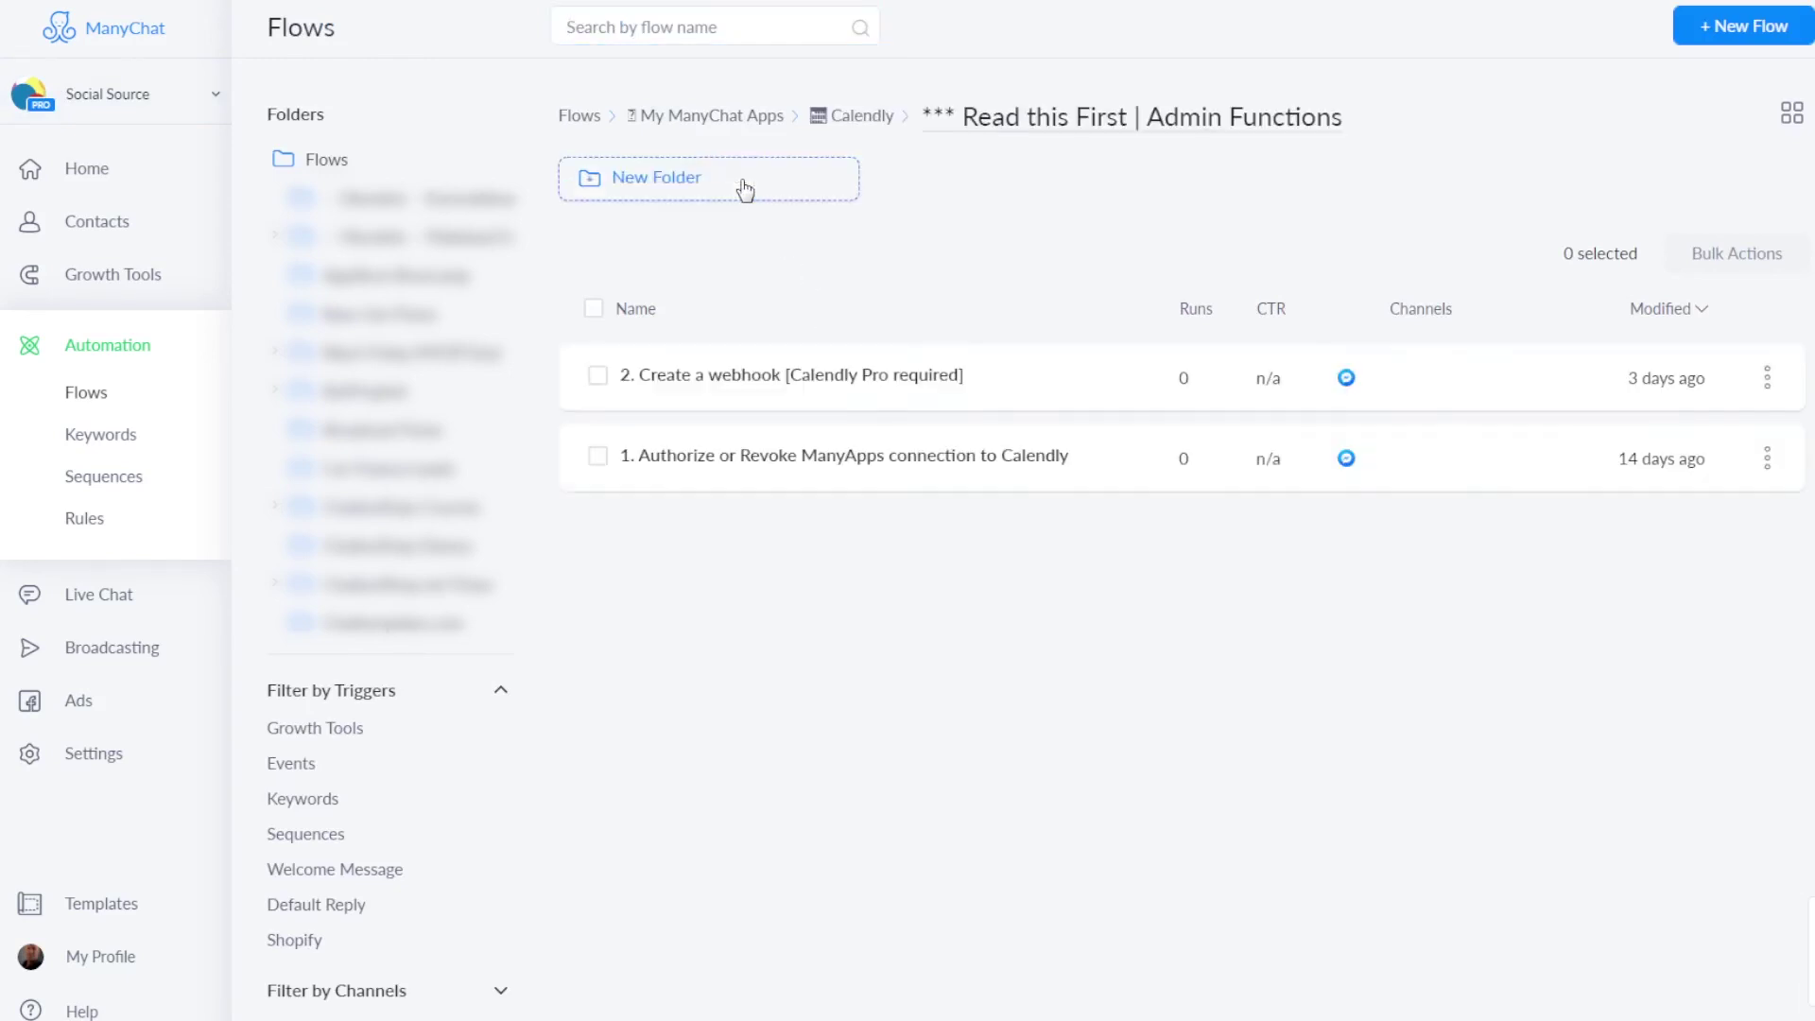
{"action": "left_click", "coordinate": [774, 461]}
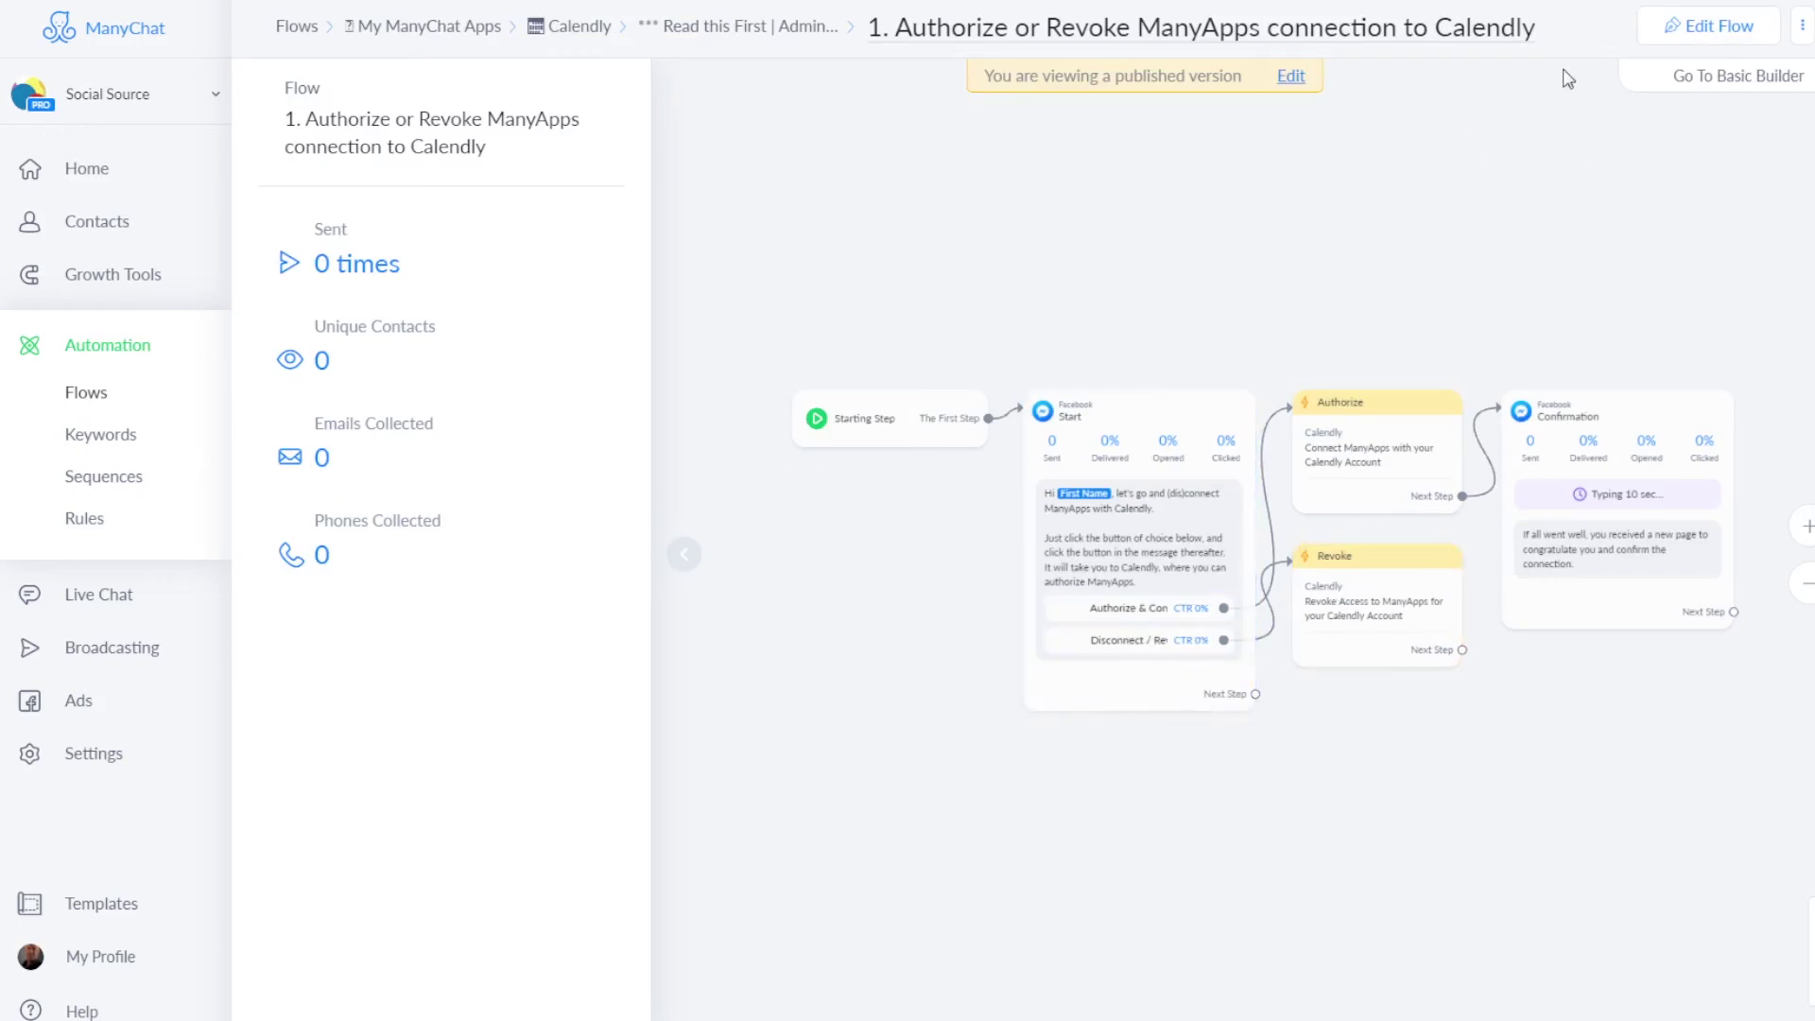
Switch the Authorize or Revoke flow into edit mode and send a preview to Messenger.
{"action": "left_click", "coordinate": [1291, 78]}
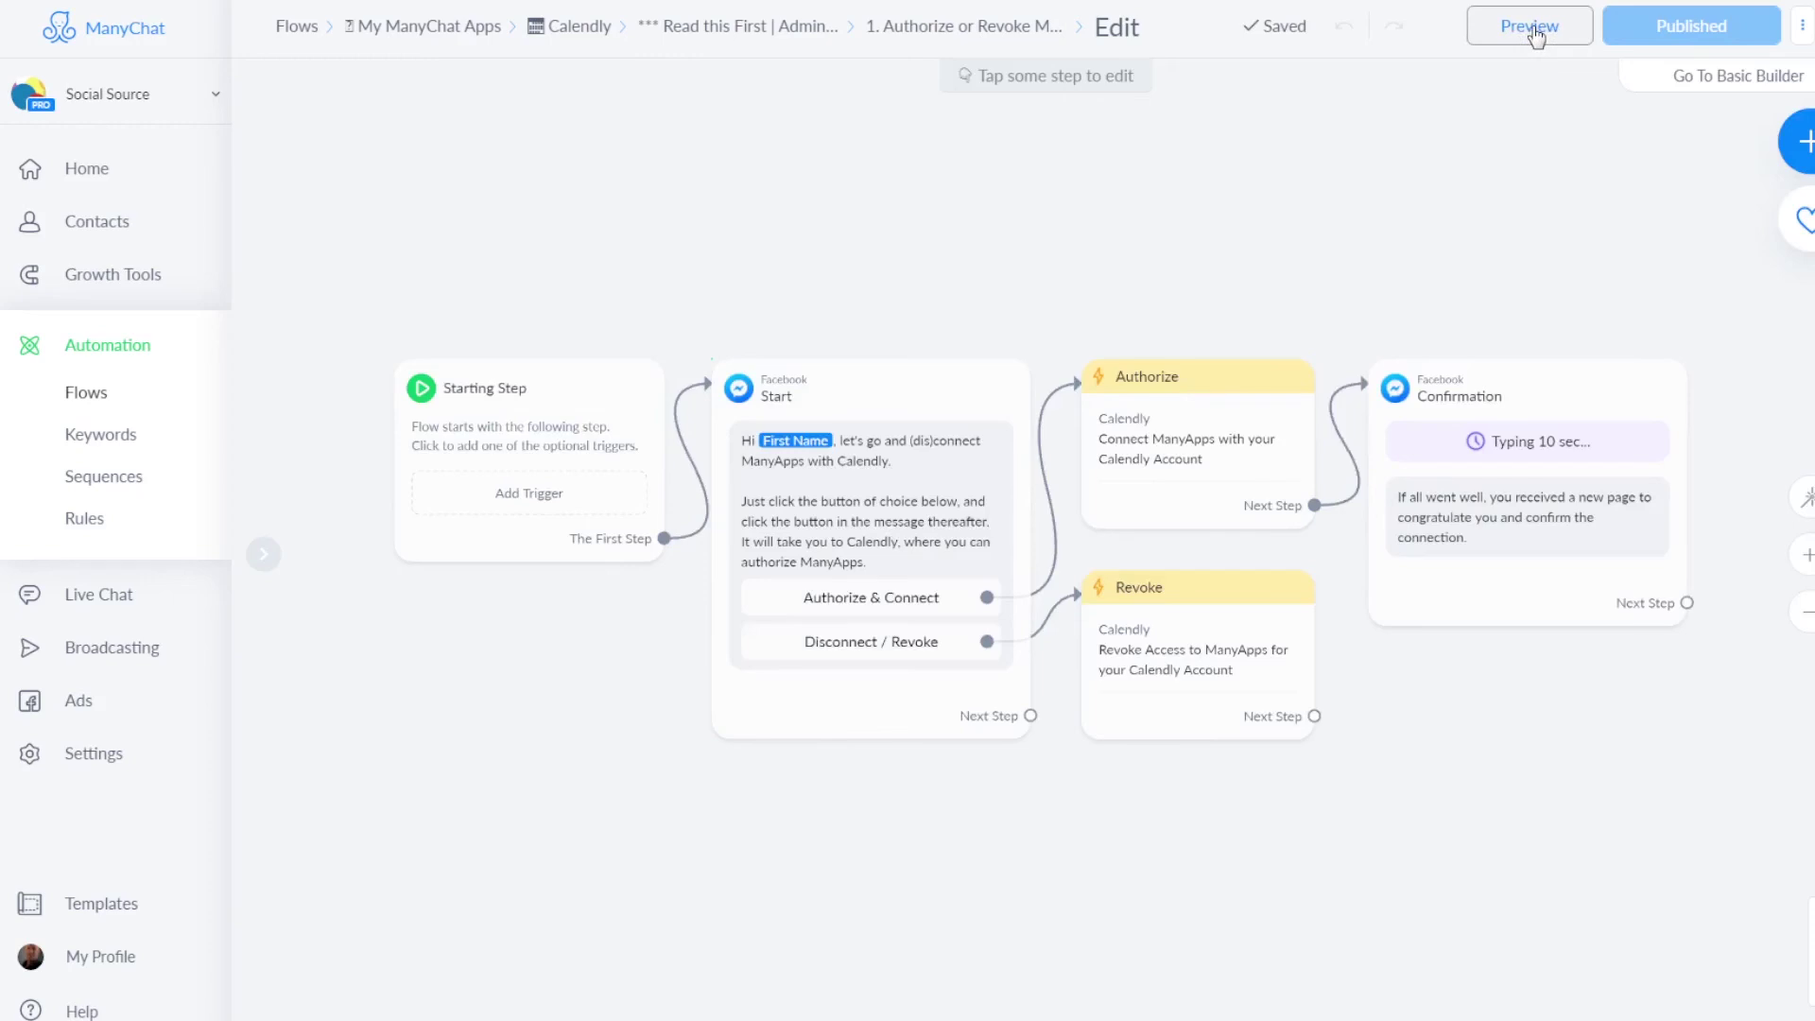
{"action": "left_click", "coordinate": [1536, 36]}
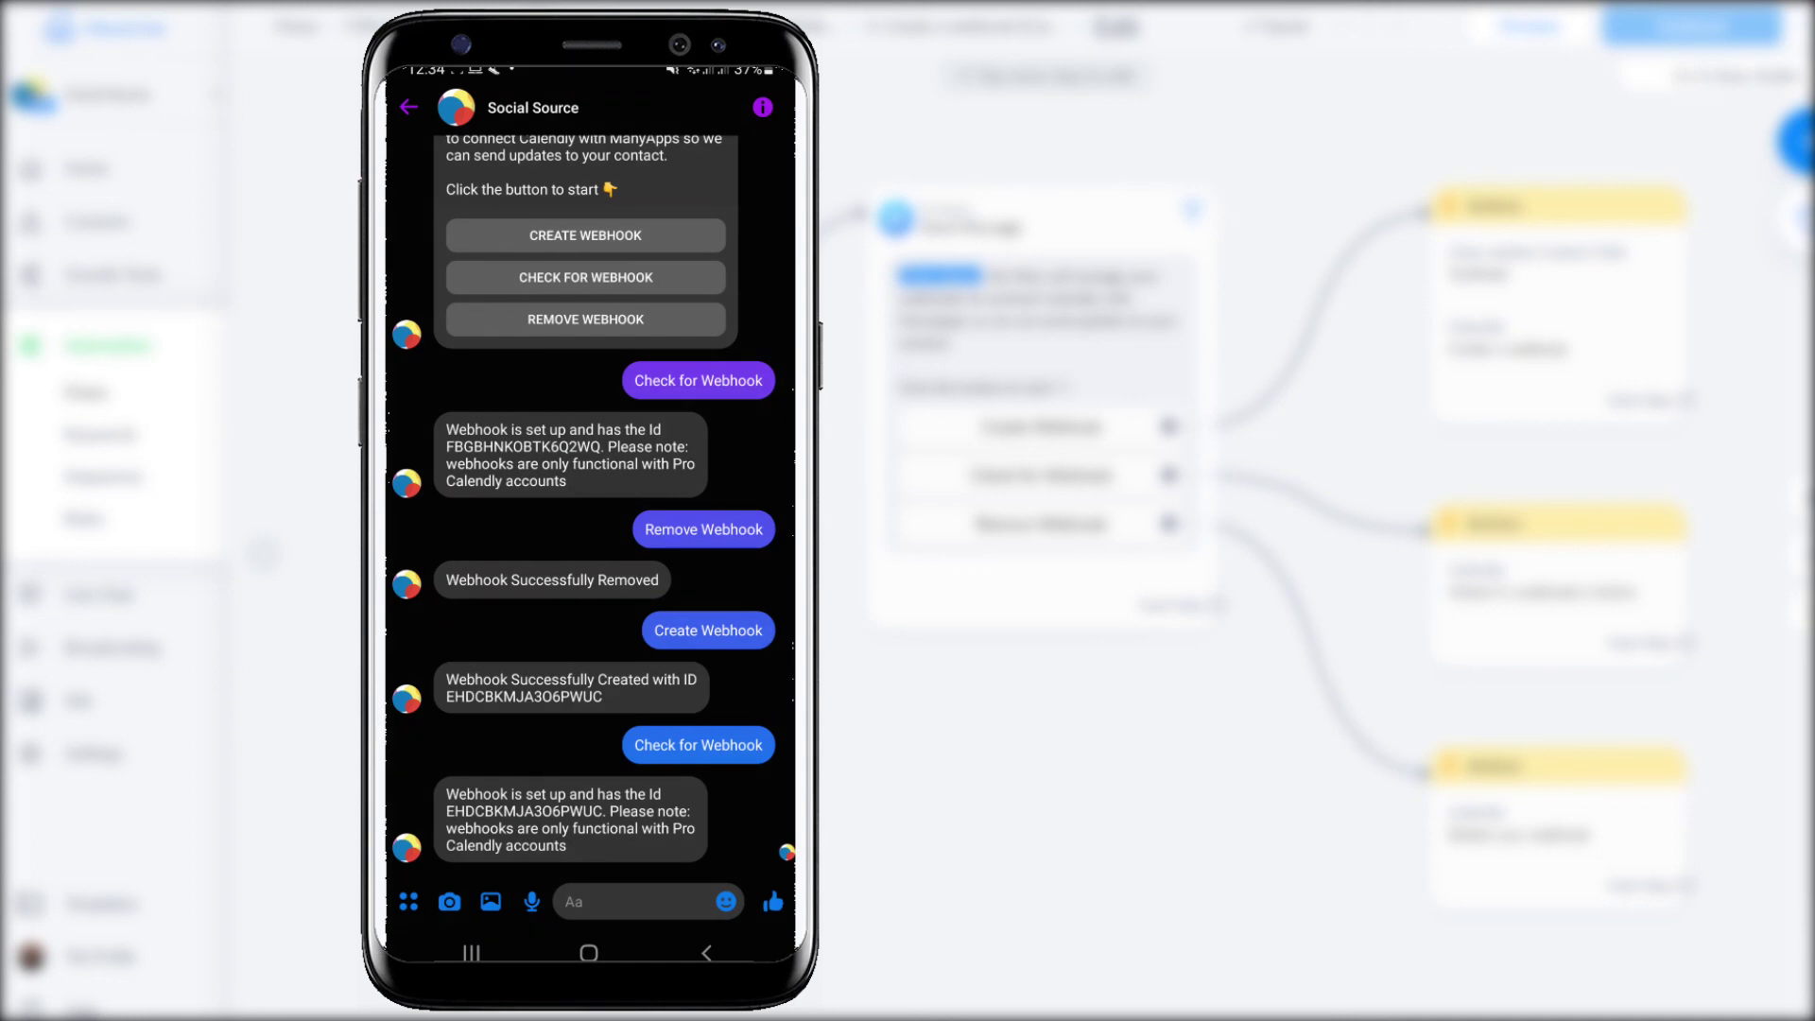
Return to the Admin Functions folder's flow list after the webhook test.
{"action": "left_click", "coordinate": [736, 21]}
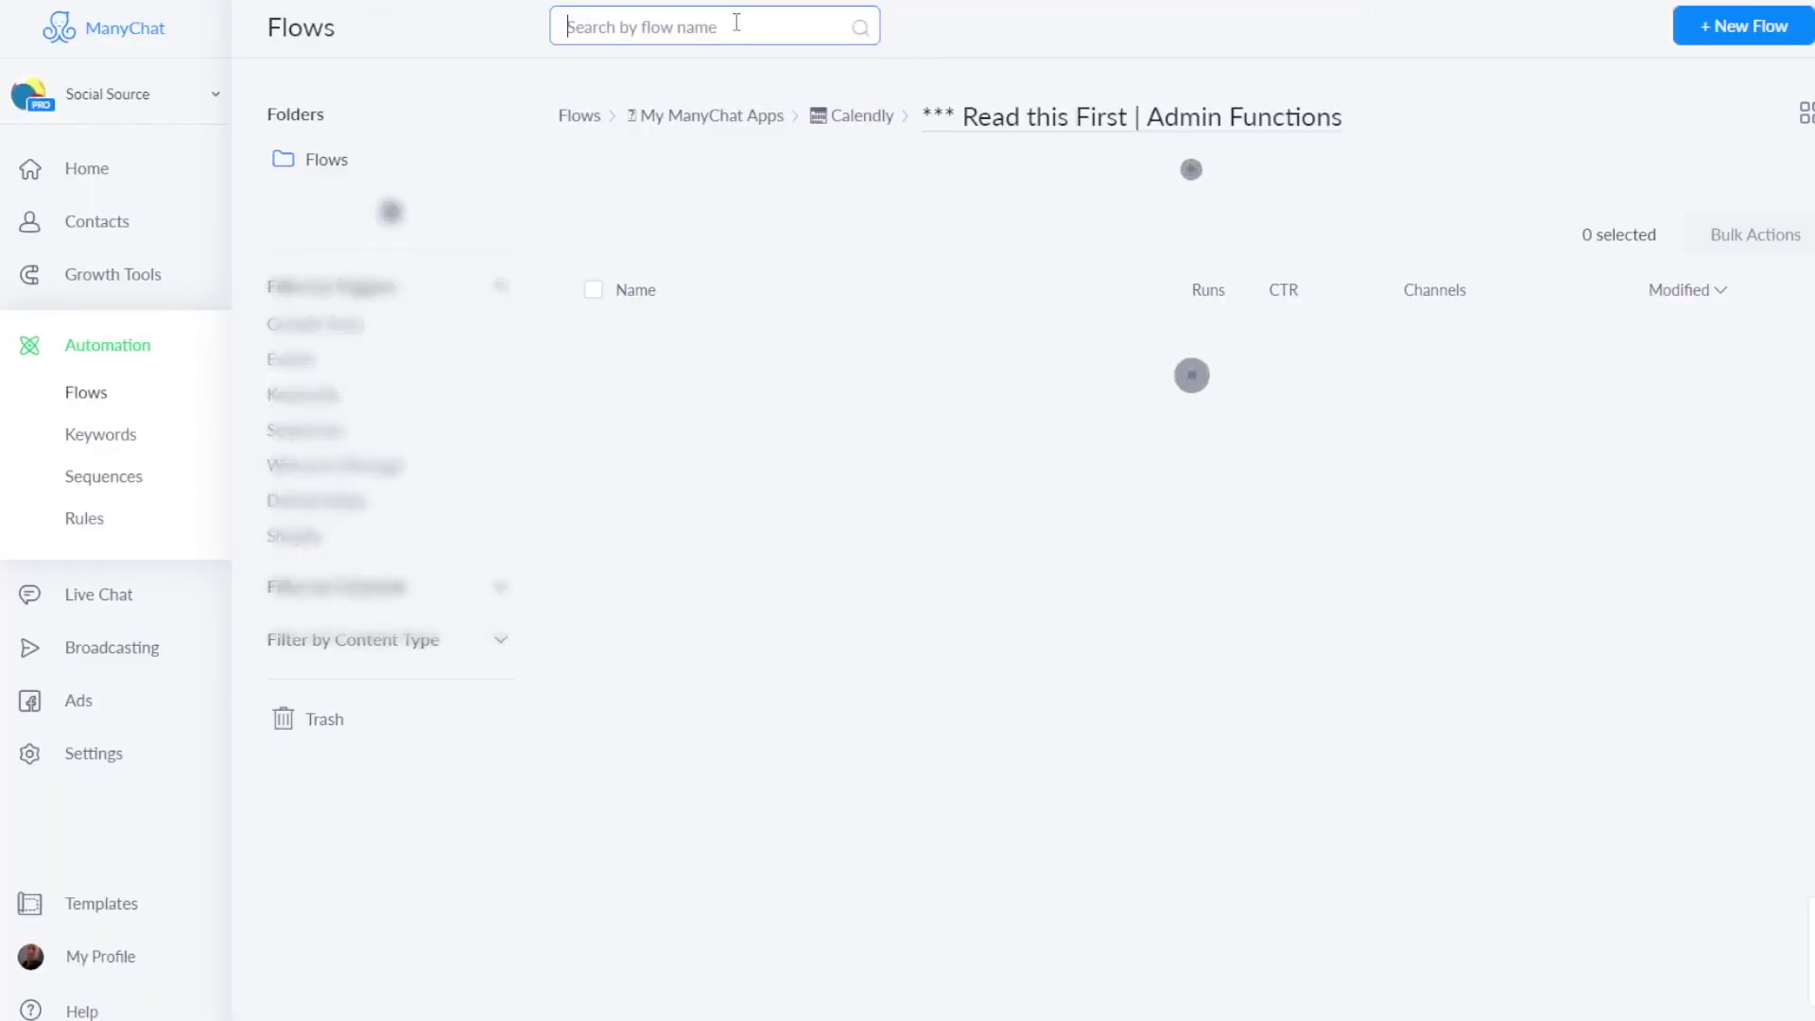